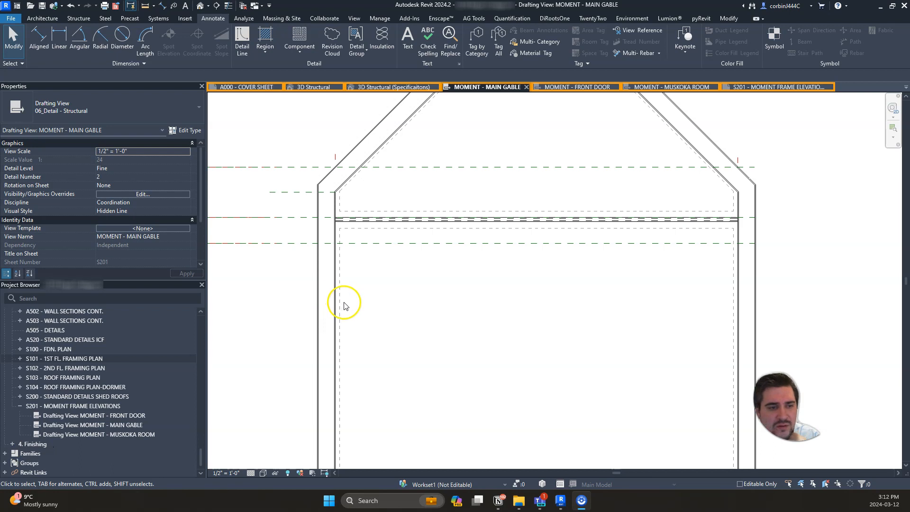
- Examine the main gable frame's ridge, eave joints, rafters and cross beam
scroll(313, 320, "down", 4)
scroll(399, 240, "up", 2)
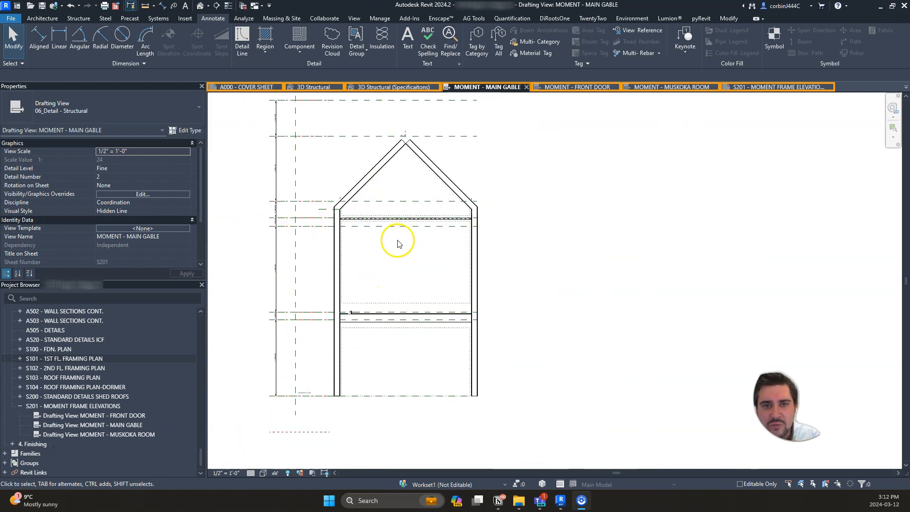
scroll(407, 112, "up", 3)
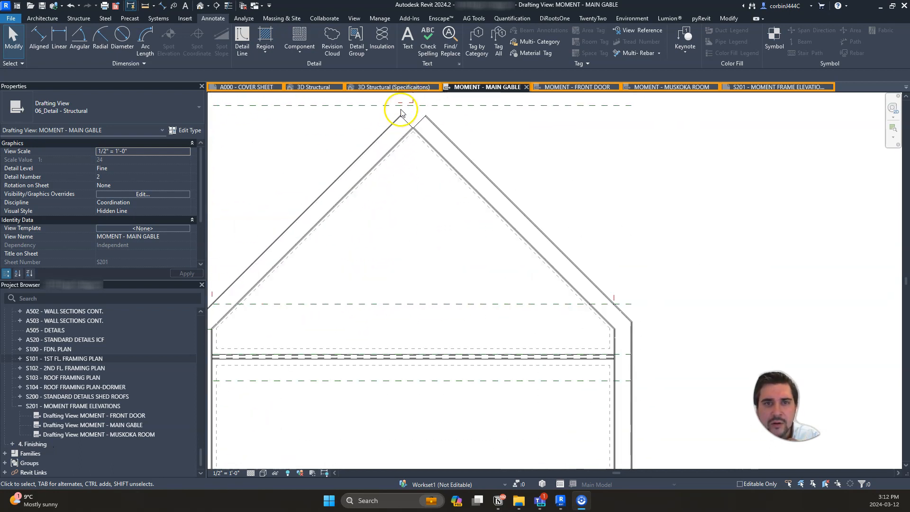
scroll(433, 163, "down", 2)
scroll(429, 149, "up", 3)
scroll(429, 149, "down", 2)
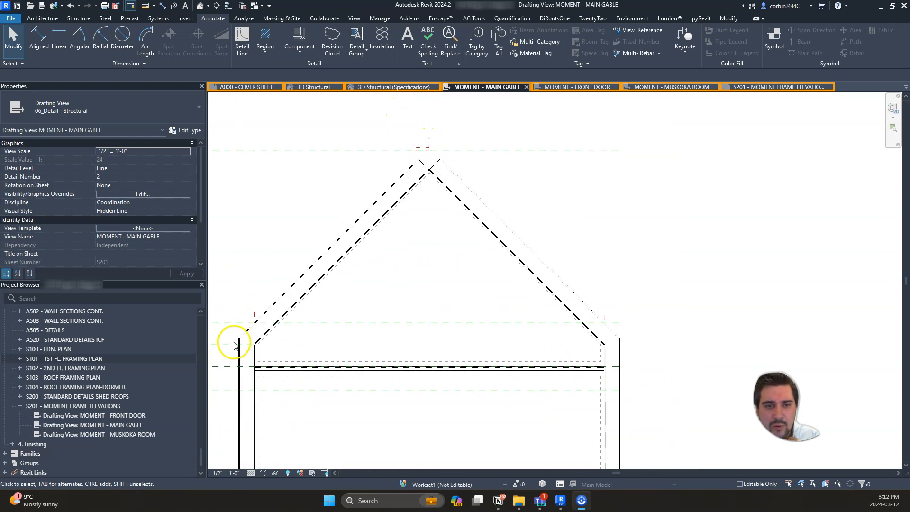
scroll(234, 349, "up", 3)
scroll(471, 354, "down", 3)
scroll(423, 318, "up", 2)
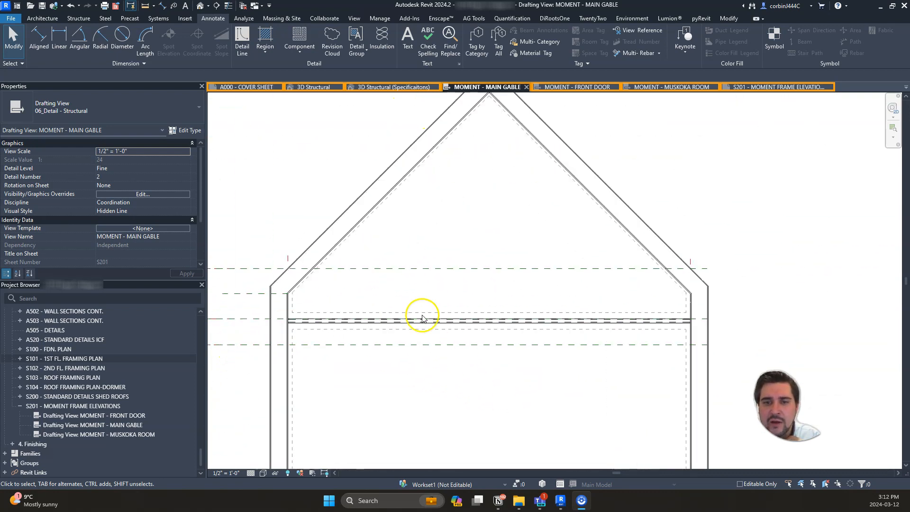
scroll(332, 292, "down", 2)
scroll(285, 299, "up", 5)
- Open the boundary of the outer flange's filled region at the left eave joint for editing
left_click(321, 291)
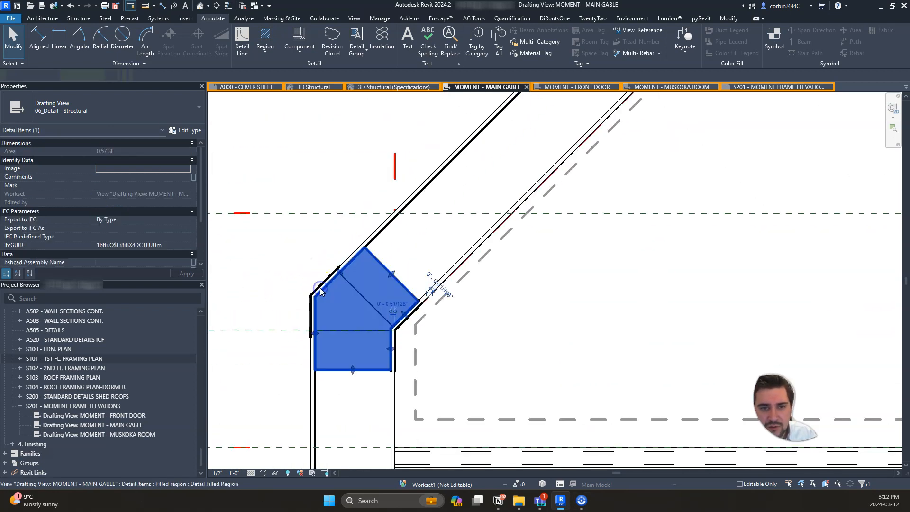
scroll(320, 288, "up", 2)
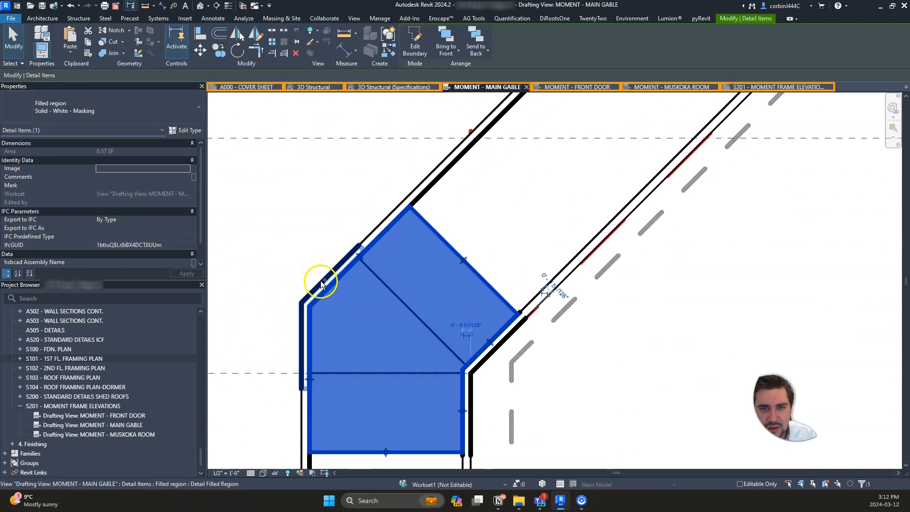
left_click(317, 281)
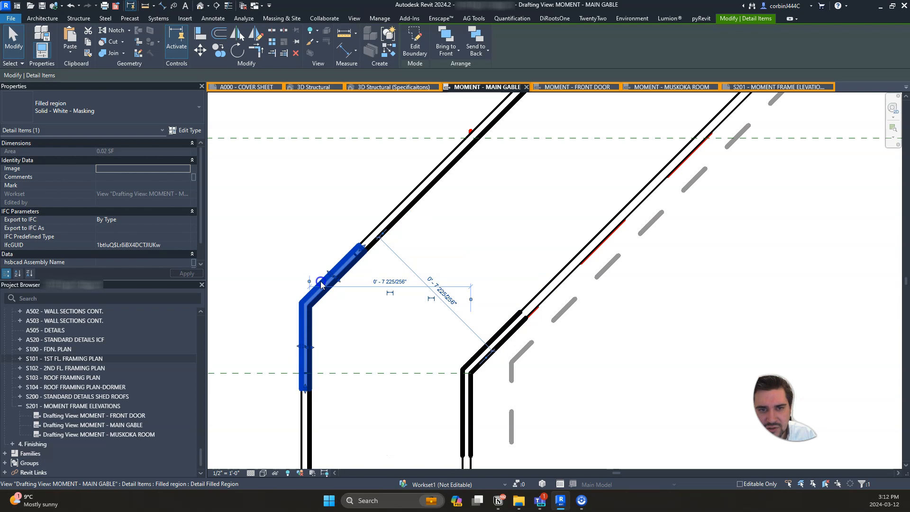
left_click(412, 44)
left_click_drag(381, 297, 271, 322)
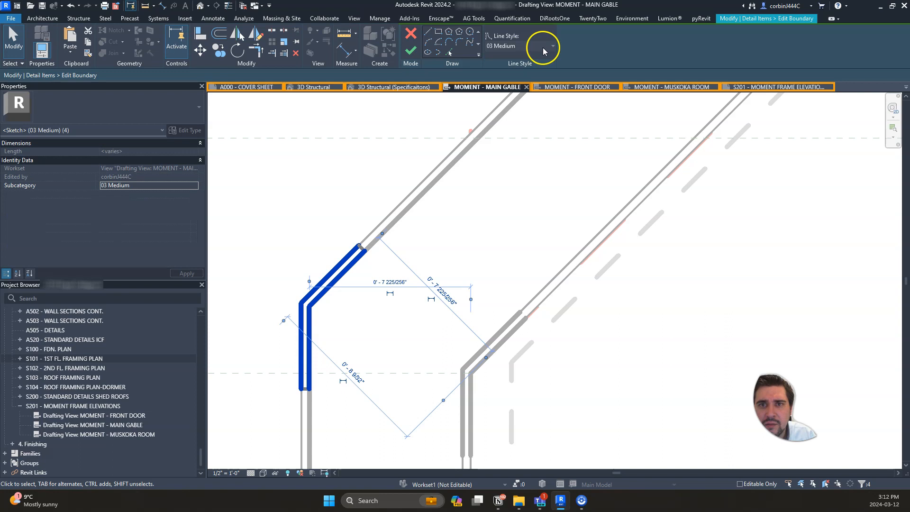
left_click(543, 46)
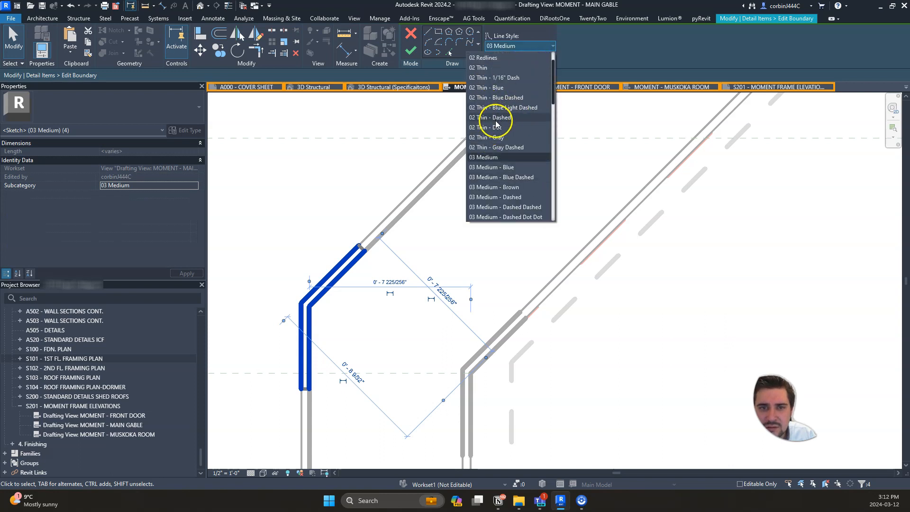
left_click(332, 256)
- Give the two outer edge lines of the eave's outer flange region a thin line style and finish the boundary edit
scroll(292, 287, "up", 1)
left_click(292, 288)
left_click_drag(311, 265, 296, 318)
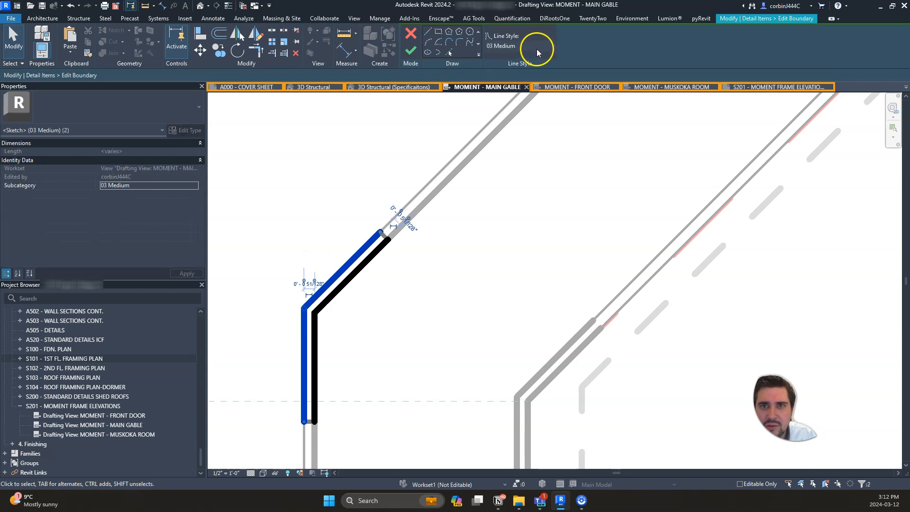
left_click(537, 48)
scroll(521, 75, "up", 3)
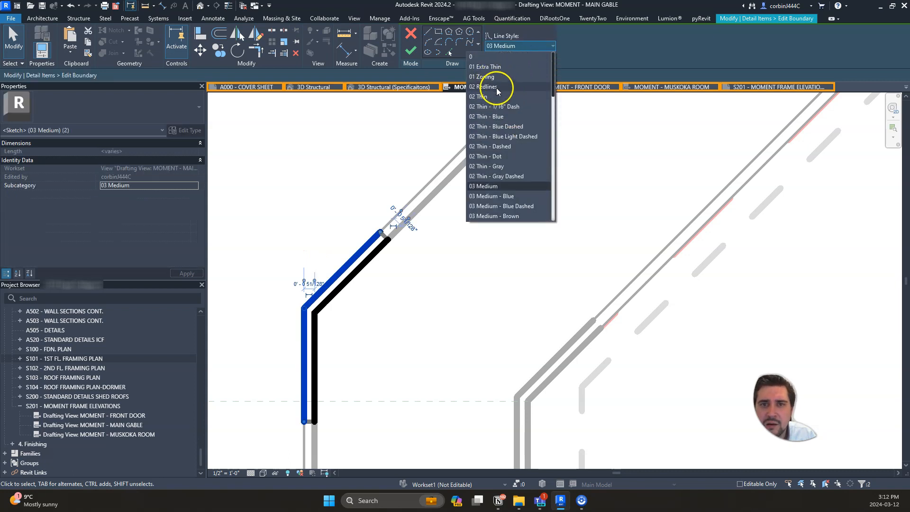
left_click(495, 76)
left_click(407, 54)
- Set the two inner edge lines of the eave's inner flange region to 02 Thin and finish the boundary edit
scroll(600, 325, "down", 2)
scroll(498, 284, "up", 4)
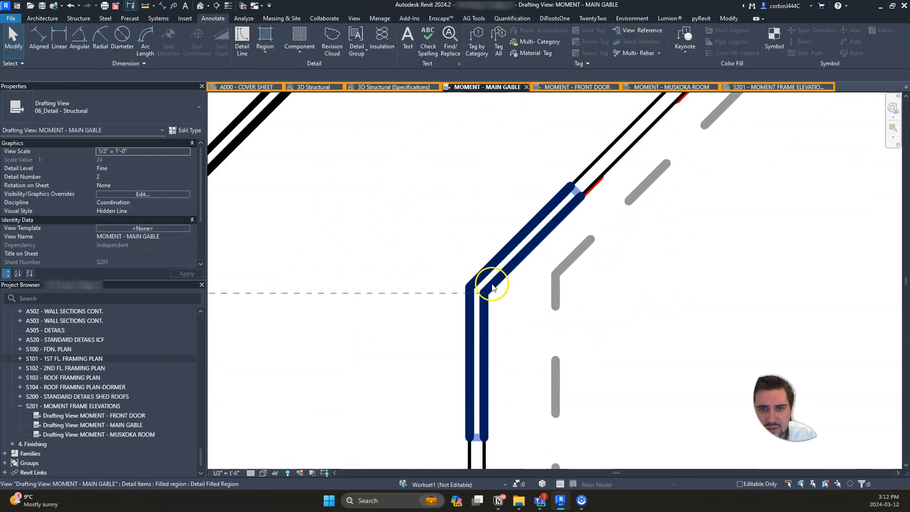
left_click(494, 283)
double_click(495, 284)
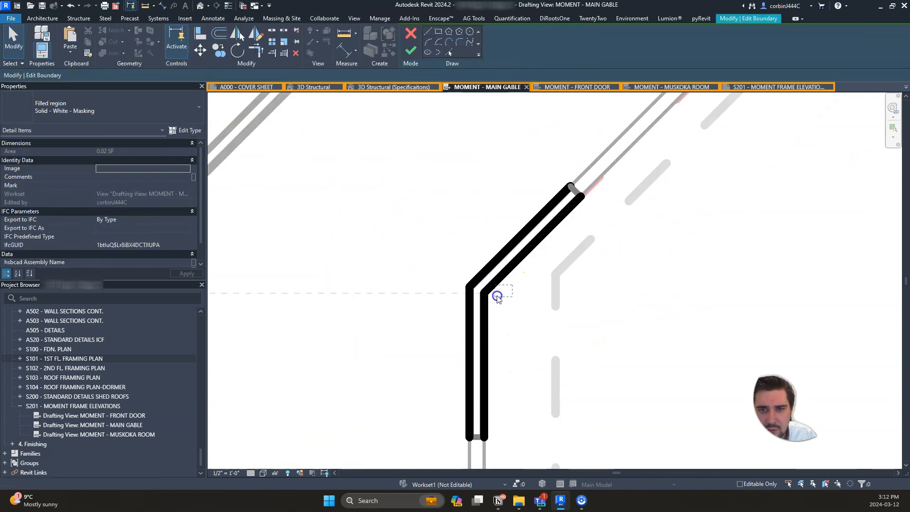
left_click_drag(512, 286, 481, 311)
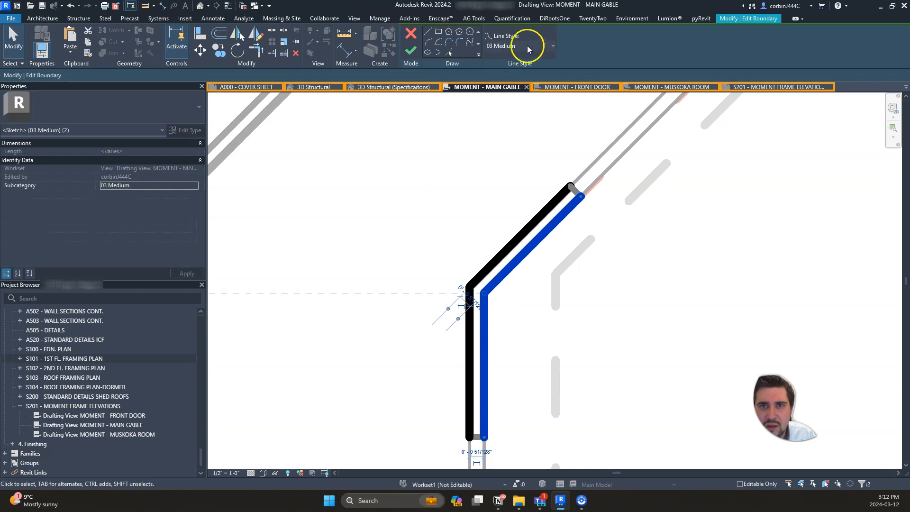
scroll(502, 81, "up", 2)
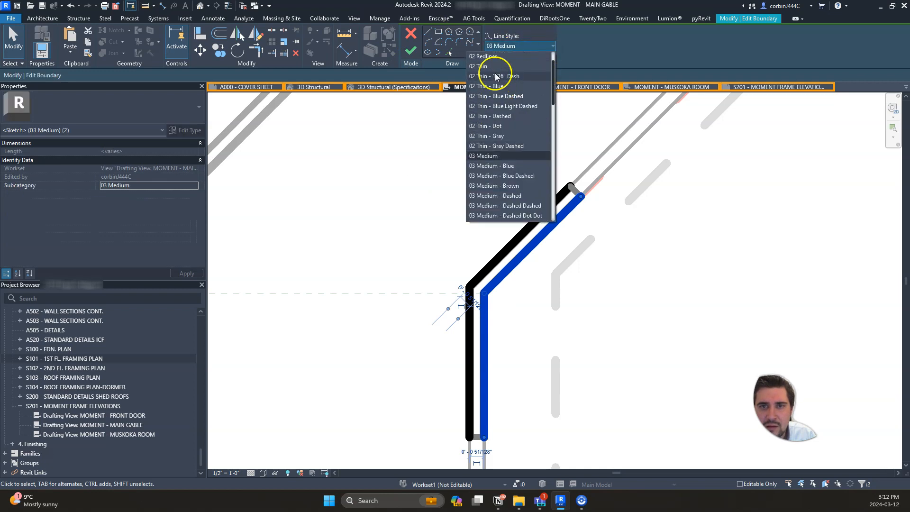
left_click(500, 81)
scroll(568, 274, "down", 2)
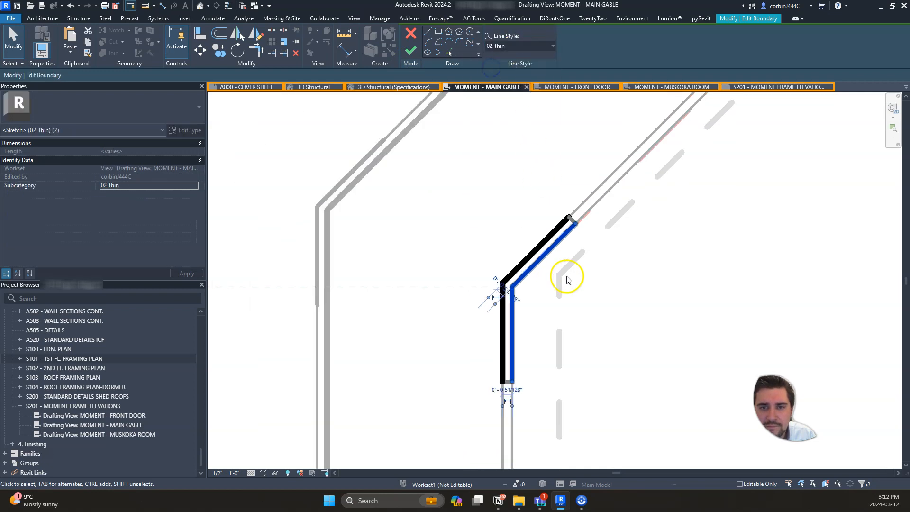
left_click(412, 51)
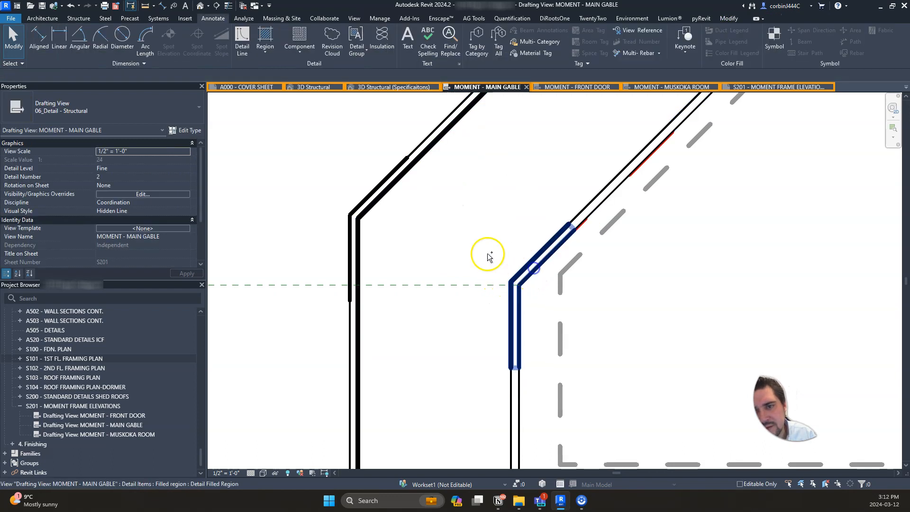
- Copy the left eave joint's web and two flange filled regions from their outer corner to just above the ridge
left_click(500, 262)
left_click(391, 174, "ctrl")
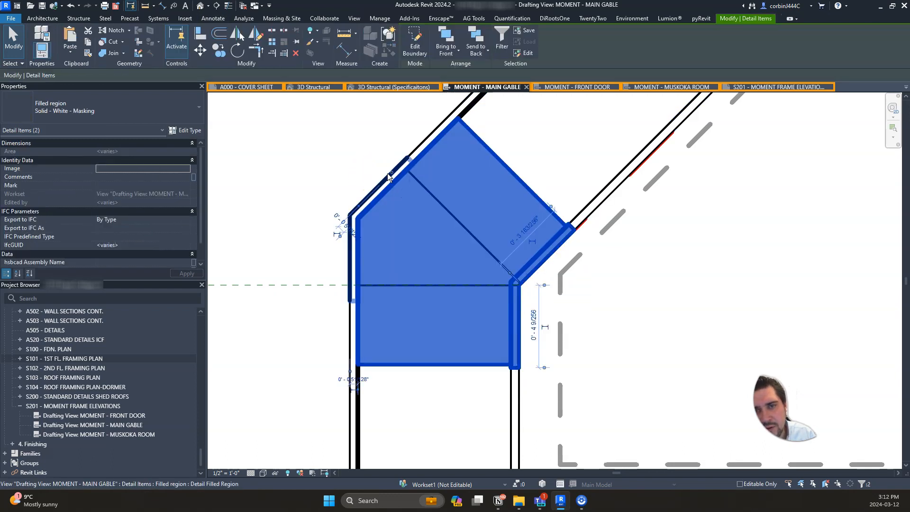
left_click(388, 177, "ctrl")
left_click(219, 50)
left_click(351, 217)
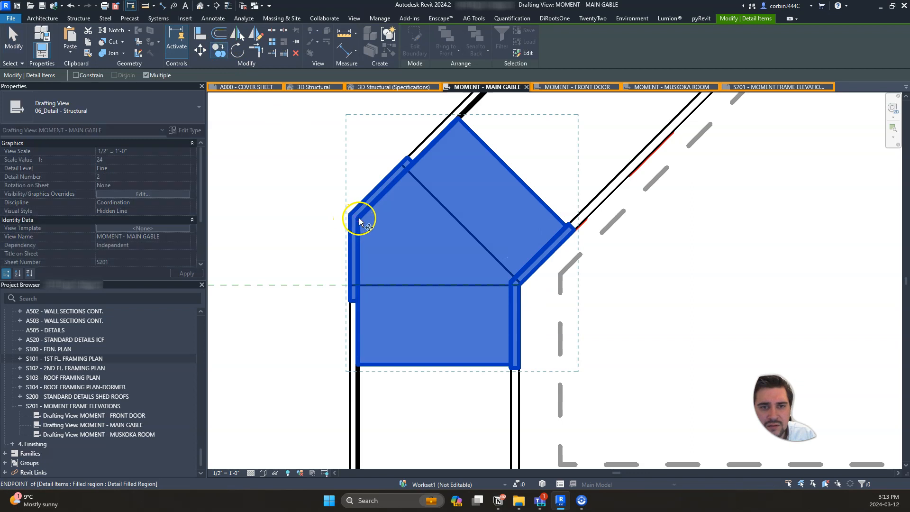
scroll(350, 219, "down", 8)
scroll(342, 321, "down", 2)
scroll(407, 223, "up", 5)
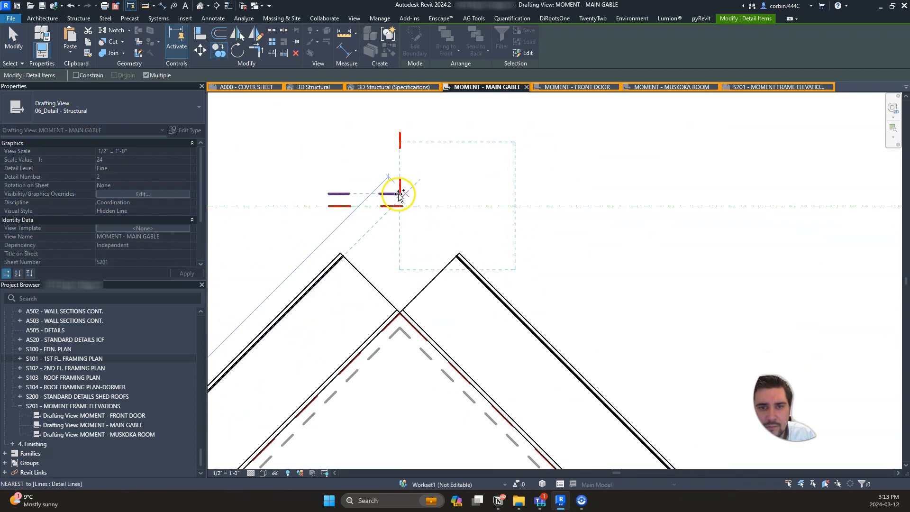
left_click(395, 199)
key("Escape")
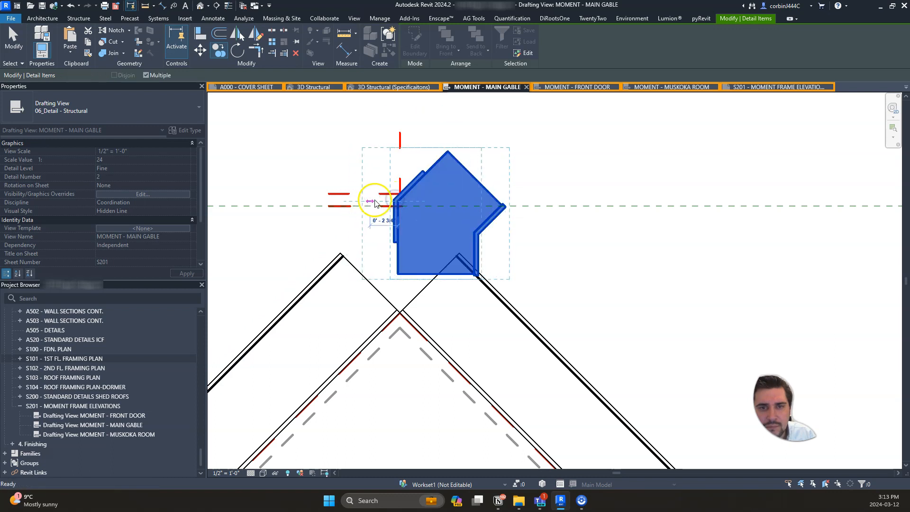
- Rotate the three copied regions about 45° clockwise around their upper corner to follow the left rafter's slope
scroll(378, 205, "up", 2)
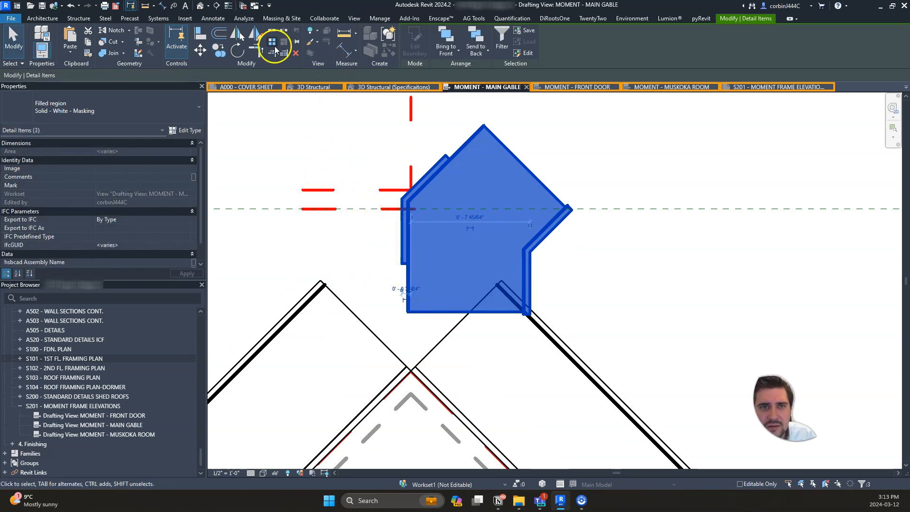
left_click(235, 51)
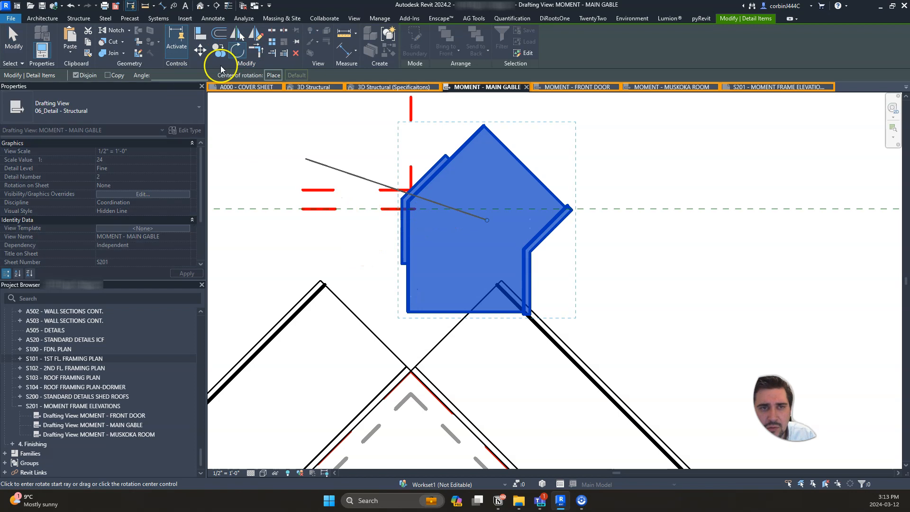
left_click(281, 77)
scroll(403, 261, "up", 2)
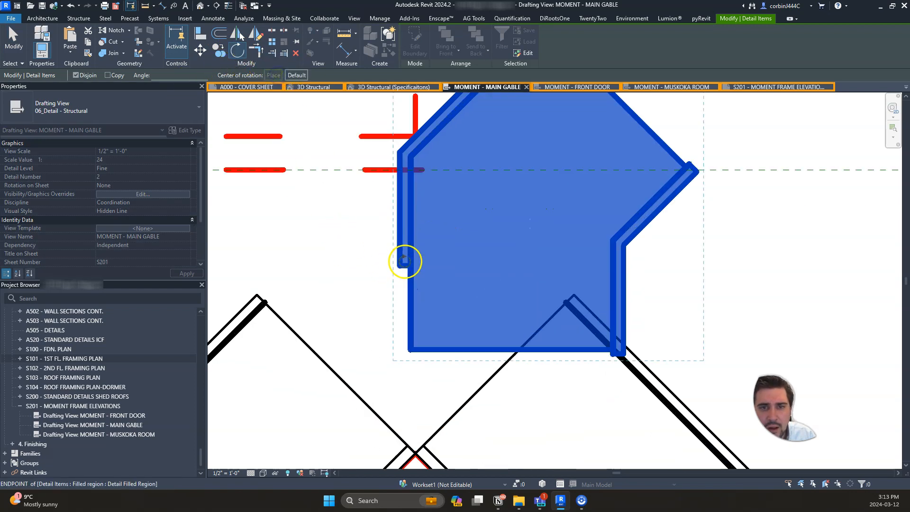
left_click(411, 163)
left_click(410, 285)
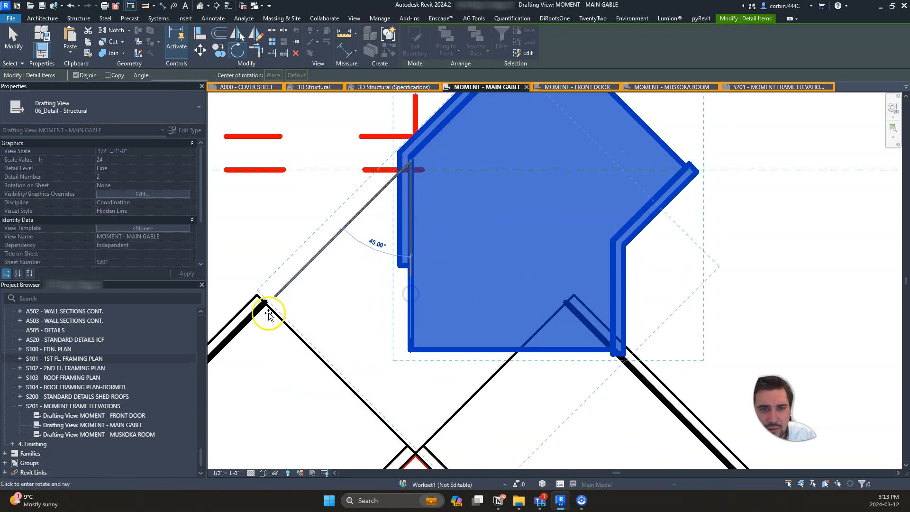
left_click(284, 299)
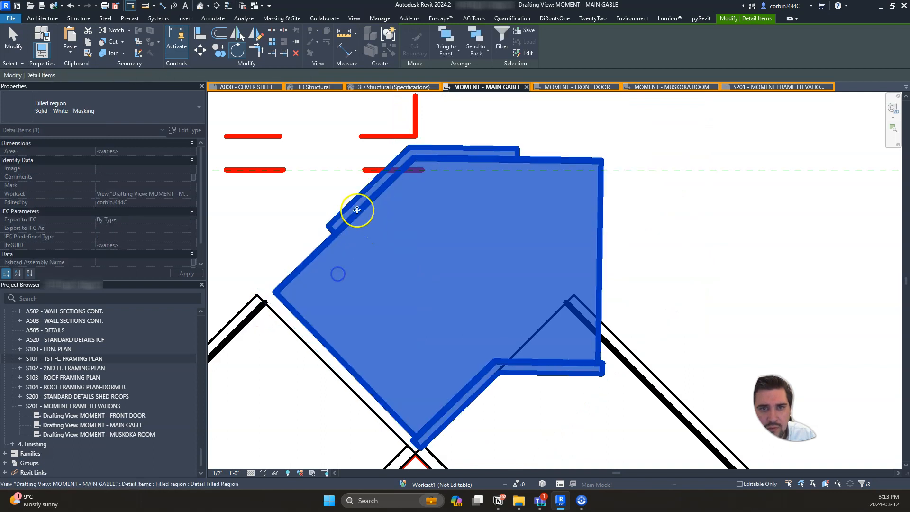
- Move the rotated regions down and left onto the upper end of the left rafter
scroll(358, 230, "down", 1)
scroll(322, 273, "up", 2)
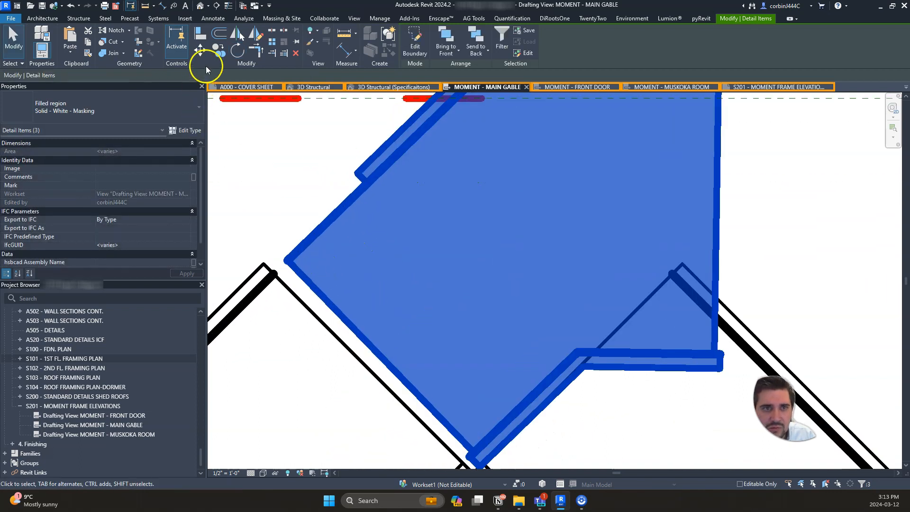
key("m")
key("v")
left_click(299, 248)
left_click(254, 293)
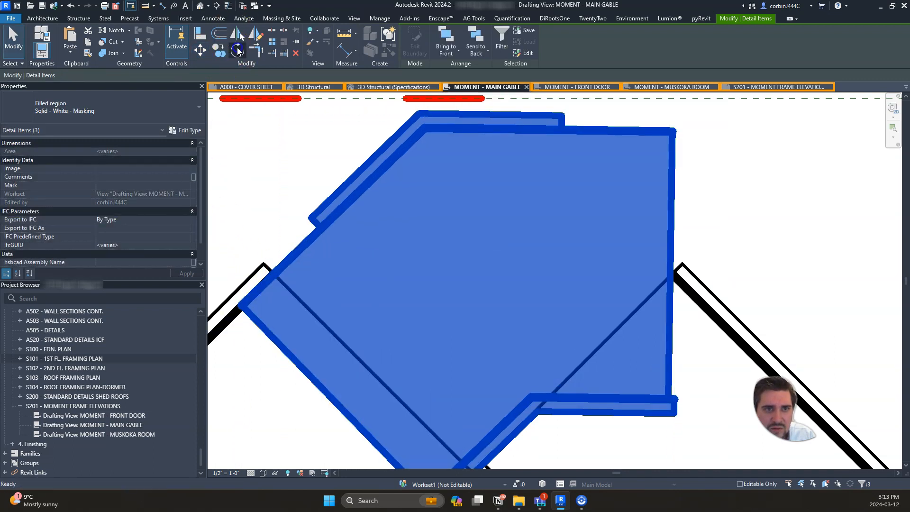
left_click(237, 51)
left_click(269, 75)
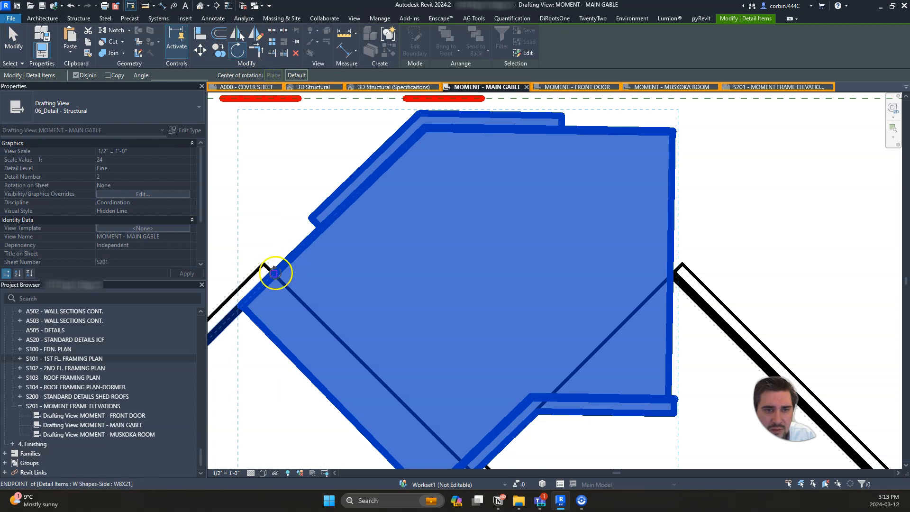
left_click(273, 273)
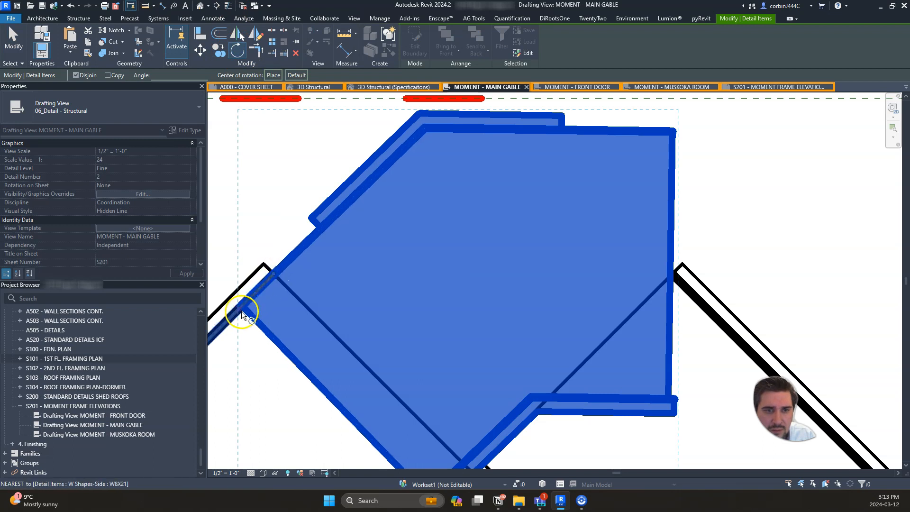
key("Escape")
scroll(412, 176, "down", 3)
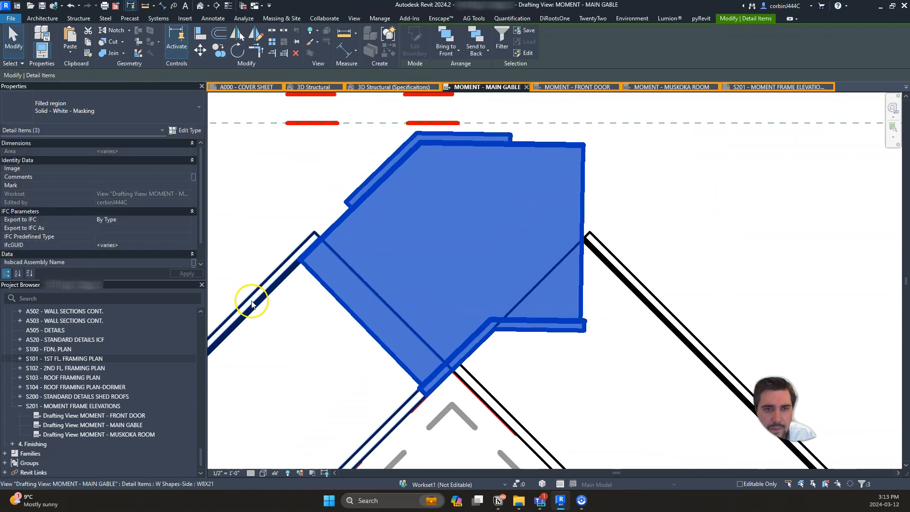
scroll(308, 252, "up", 5)
left_click(200, 48)
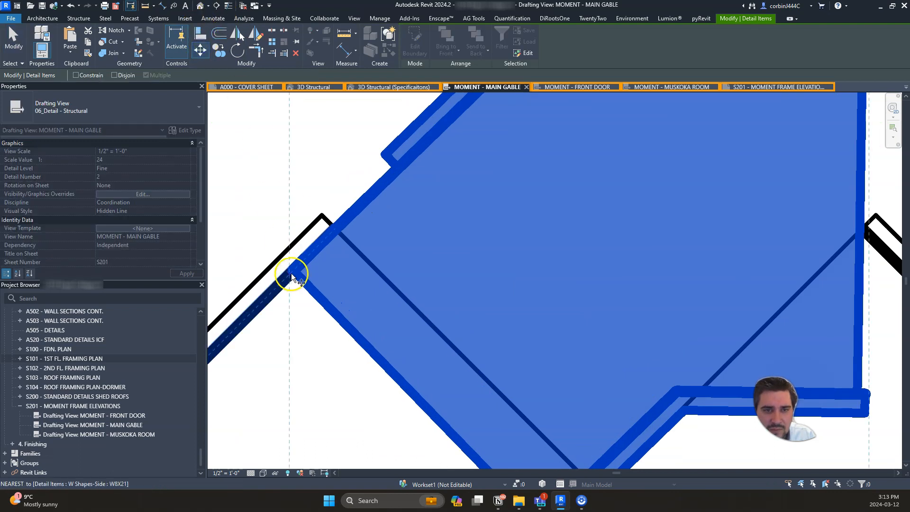
key("Escape")
key("Escape")
- Display thin lines and move the three copied regions so the web's left corner meets the inner corner of the left rafter's outer flange end
scroll(227, 142, "down", 3)
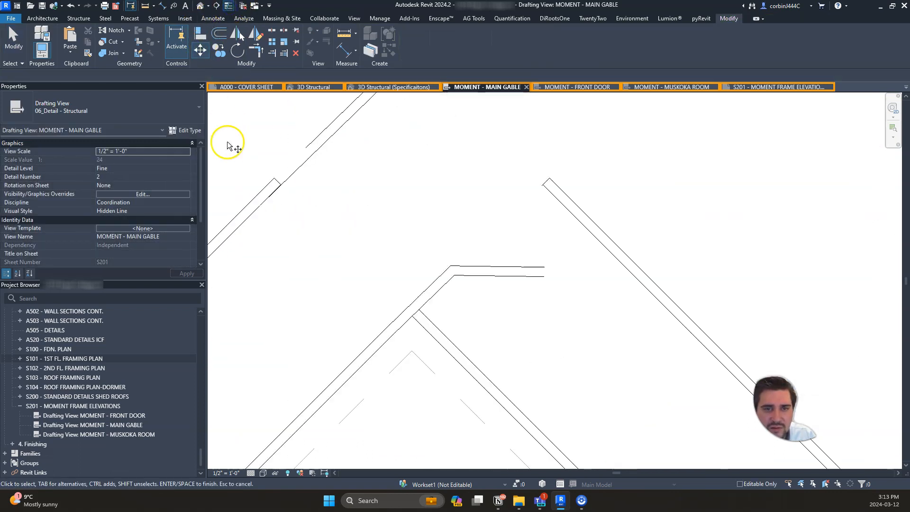
left_click(469, 275)
left_click_drag(470, 279, 330, 124)
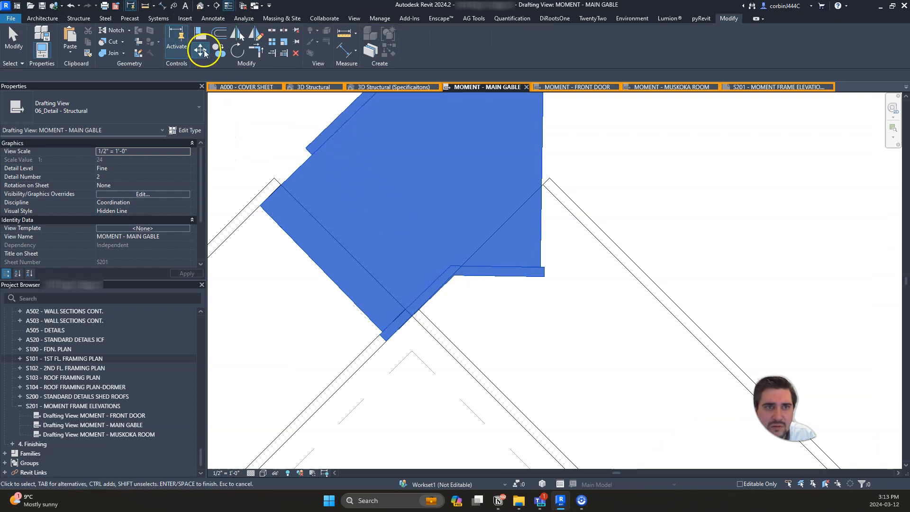
left_click(244, 173)
scroll(285, 234, "up", 4)
left_click(274, 246)
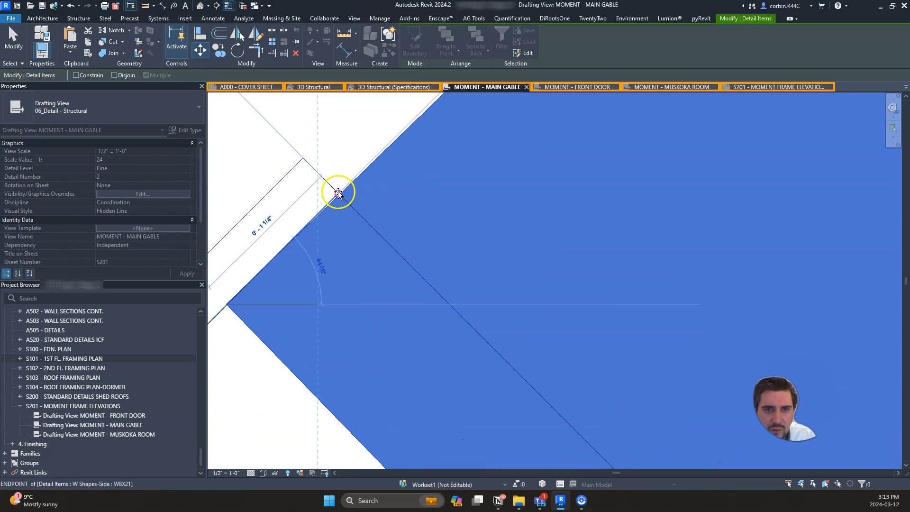
left_click(338, 194)
- Rotate the three regions slightly about the web's left corner so their edges run exactly parallel to the left rafter
scroll(304, 189, "down", 3)
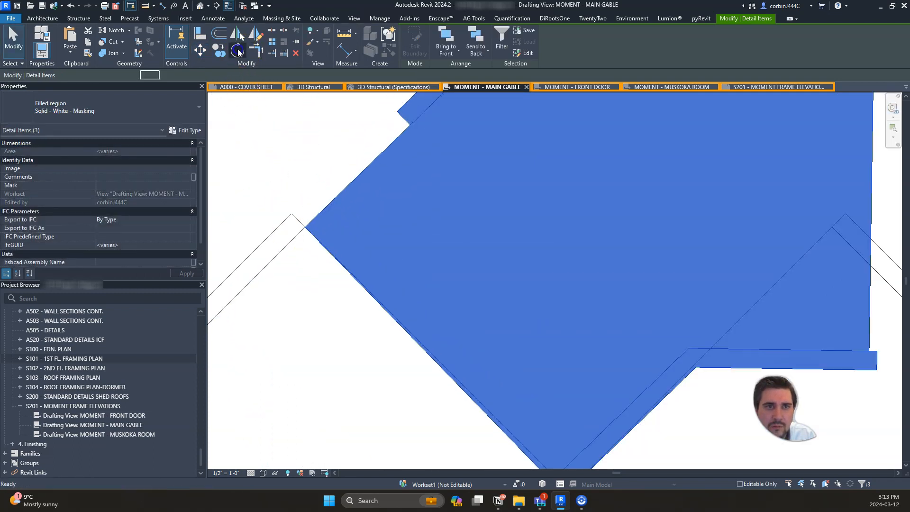
left_click(238, 50)
left_click(304, 228)
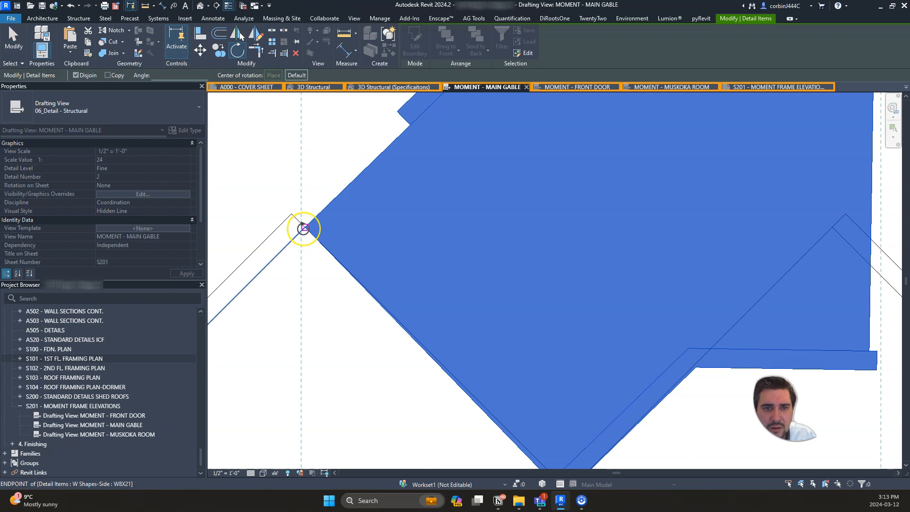
left_click(304, 228)
left_click(371, 161)
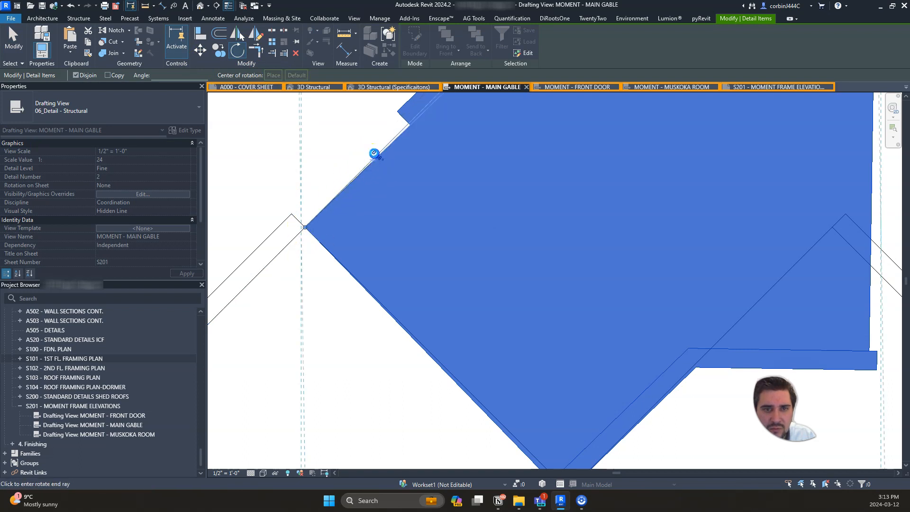
left_click(373, 153)
- Move the three regions down along the left rafter's slope so they overlap its upper end
scroll(451, 285, "down", 2)
scroll(448, 330, "up", 4)
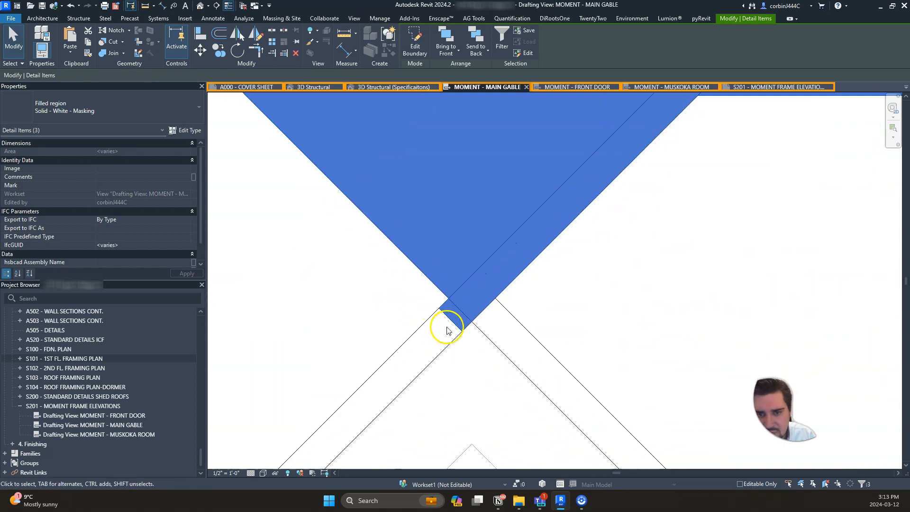
scroll(447, 323, "down", 4)
scroll(354, 195, "up", 3)
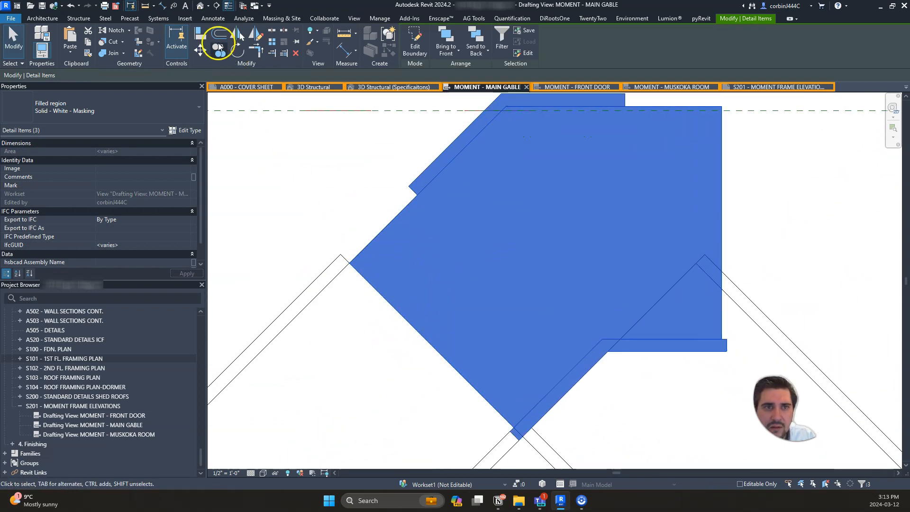
key("m")
key("v")
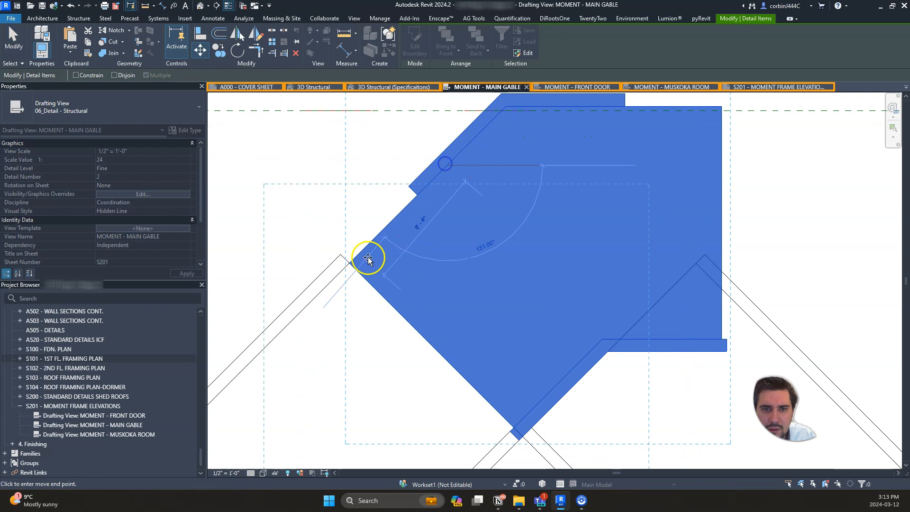
left_click(347, 266)
key("Escape")
- Edit the web region's boundary and align its lower horizontal edge with the right rafter's inner flange
scroll(377, 205, "down", 3)
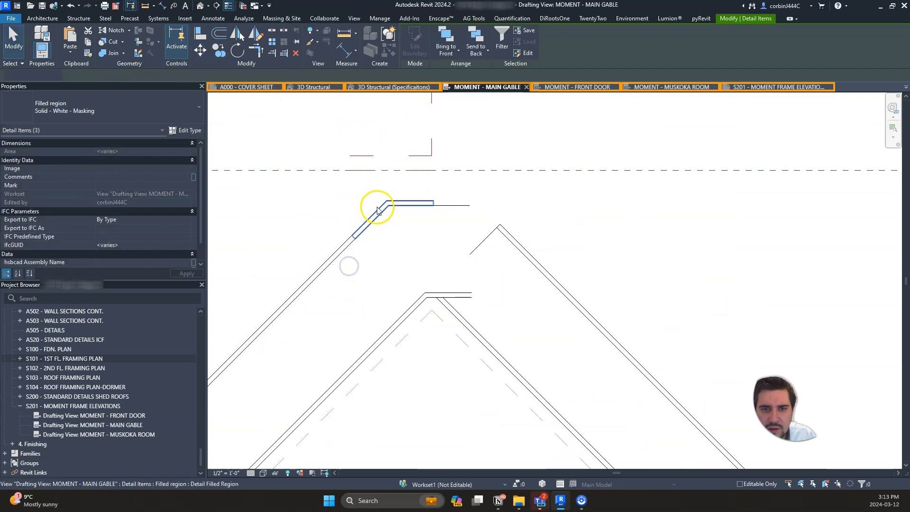
double_click(441, 206)
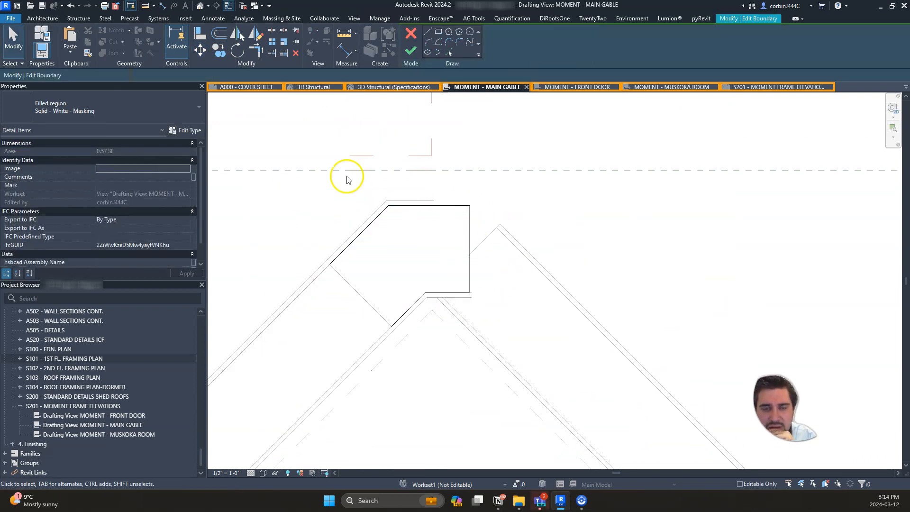
left_click(200, 46)
left_click(483, 337)
left_click(443, 290)
- Try to align the web region's upper horizontal edge with the right rafter's outer flange and undo that alignment
left_click(530, 270)
left_click(439, 207)
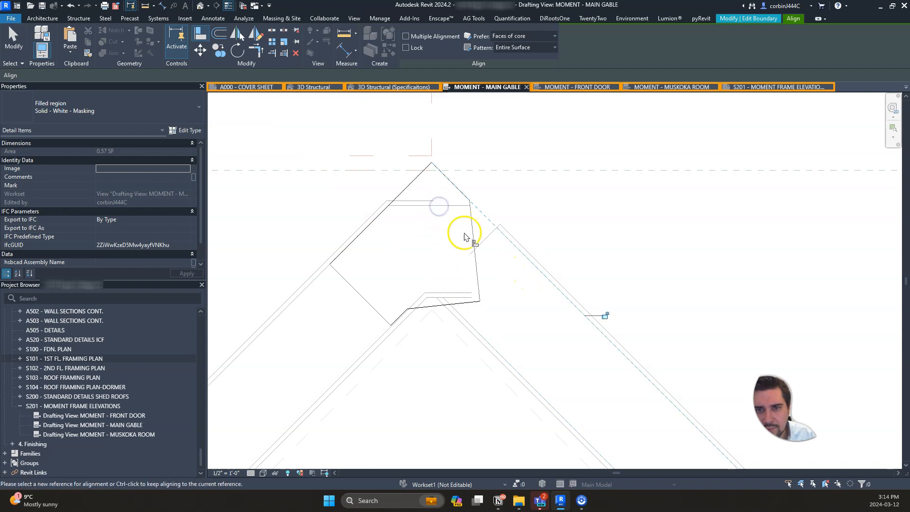
key("ctrl+z")
key("Escape")
- Swing the upper end of the web region's right edge outward so the edge runs square to the right rafter
left_click(455, 229)
left_click(470, 220)
left_click_drag(469, 209, 520, 277)
- Align the web region's upper horizontal edge with the inner face of the right rafter's outer flange
left_click(467, 205)
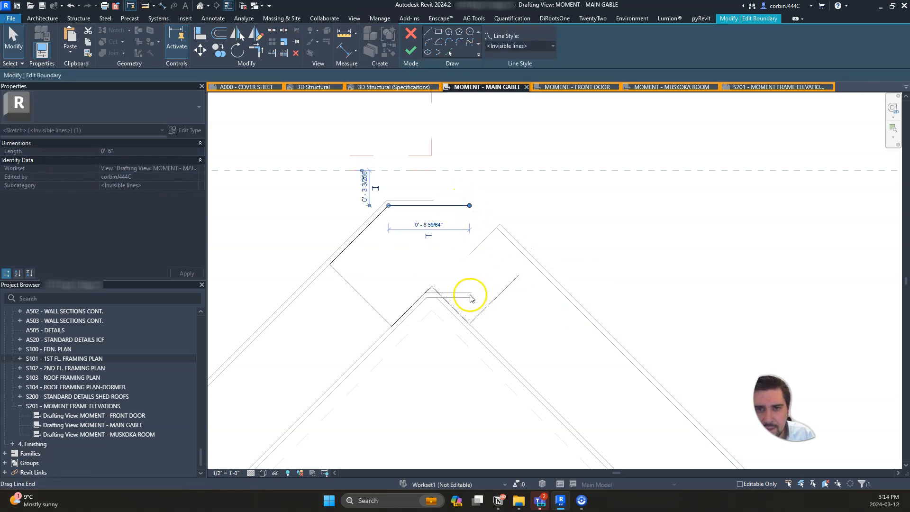
left_click(201, 33)
left_click(516, 256)
left_click(446, 260)
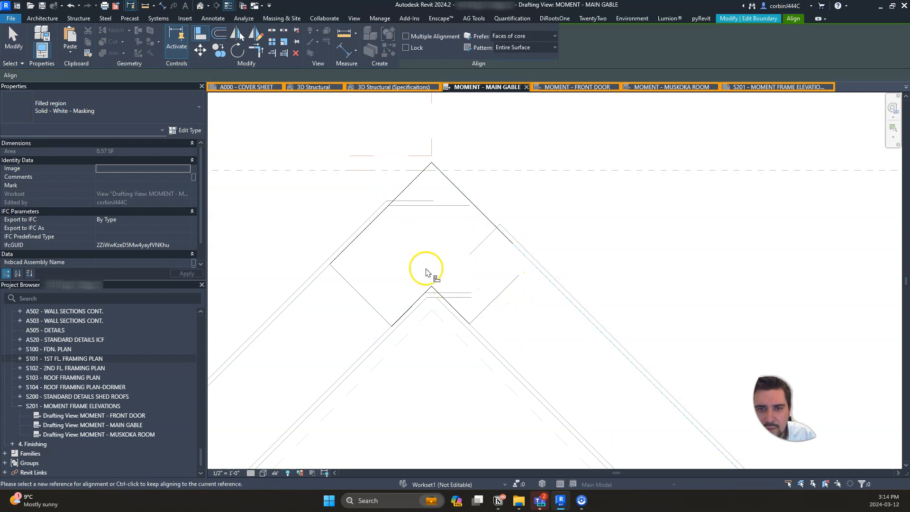
- Trim the web region's end edge and upper right edge to a corner on the right rafter and finish the boundary edit
left_click(256, 49)
left_click(504, 290)
left_click(512, 241)
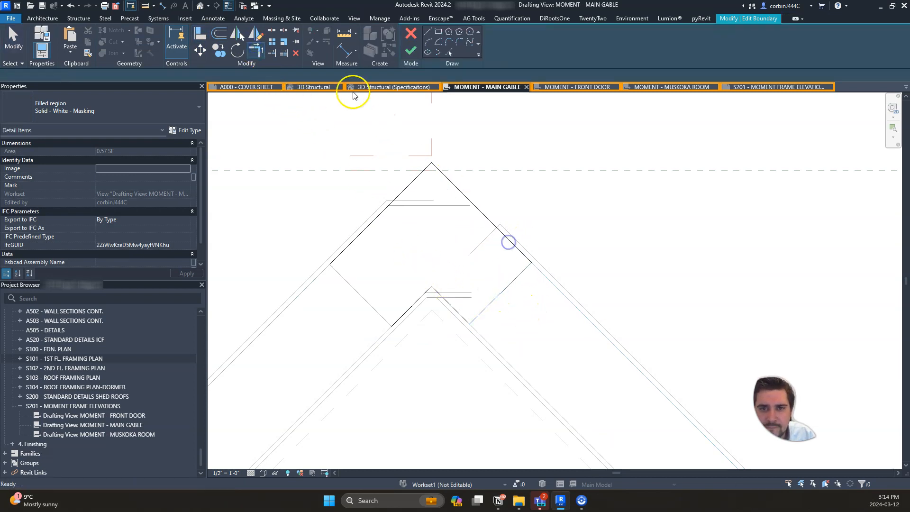
left_click(411, 52)
left_click(423, 217)
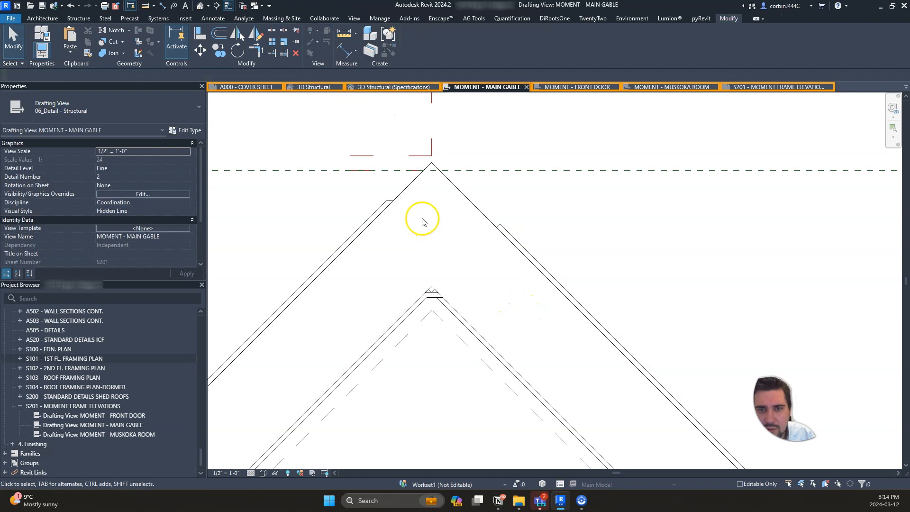
- Edit the outer flange region's boundary and move its horizontal arm from the inner bend corner to the web's ridge apex
double_click(384, 205)
scroll(447, 197, "up", 1)
left_click_drag(445, 197, 428, 212)
scroll(412, 202, "up", 3)
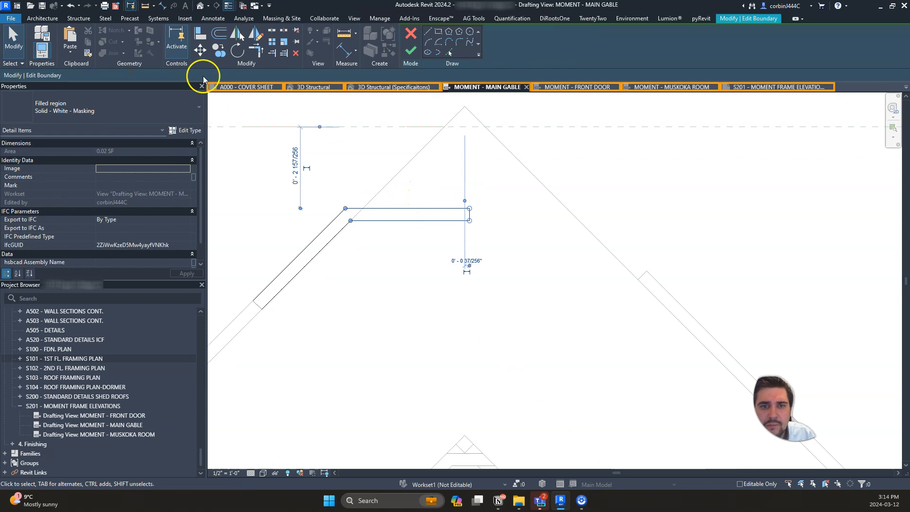
key("m")
key("v")
left_click(351, 221)
left_click(463, 109)
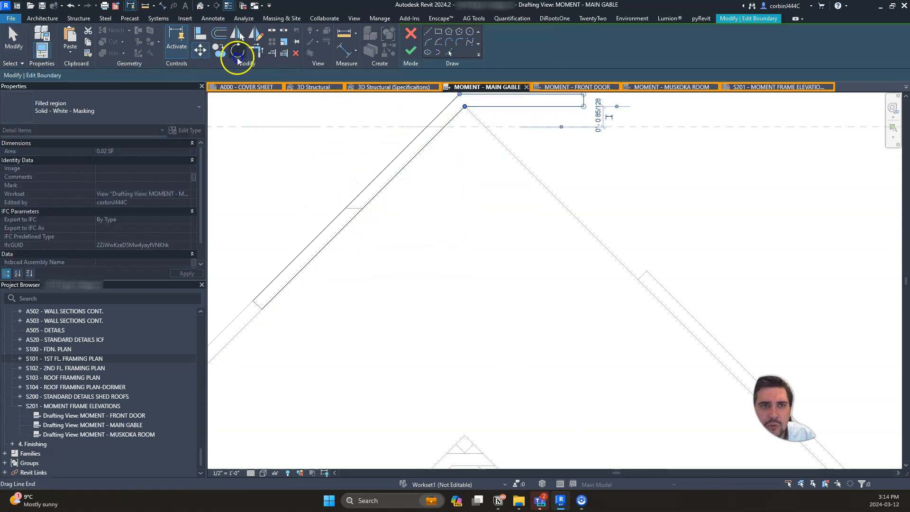
- Rotate the outer flange's horizontal arm 45° clockwise about the ridge apex so it follows the right rafter
left_click(238, 51)
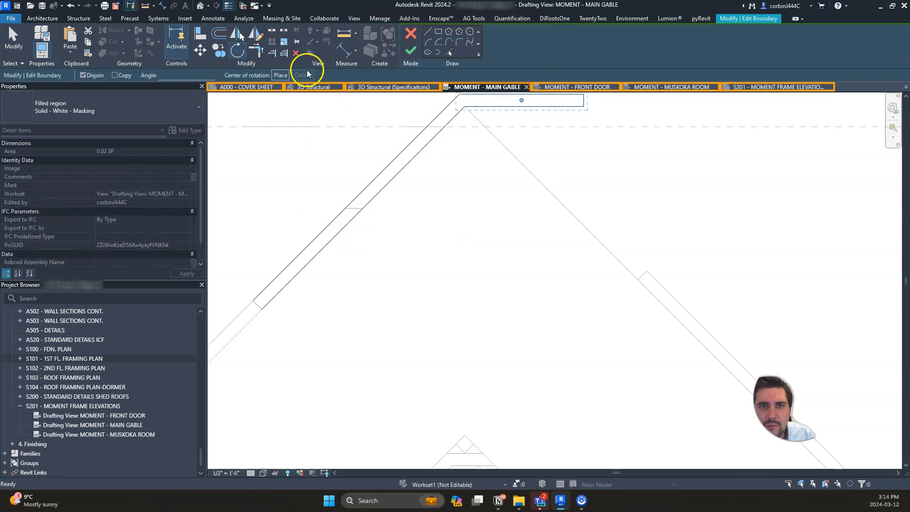
left_click(465, 106)
left_click(539, 107)
left_click(522, 164)
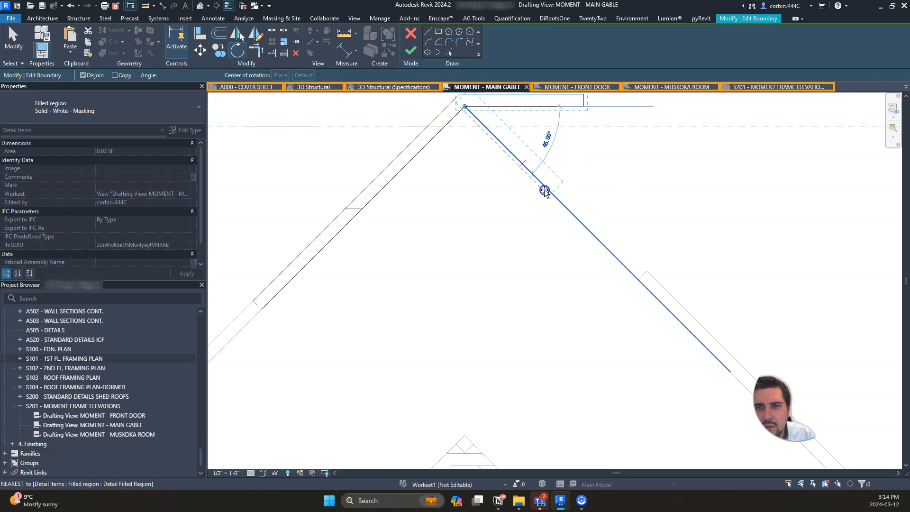
scroll(549, 193, "down", 2)
key("Escape")
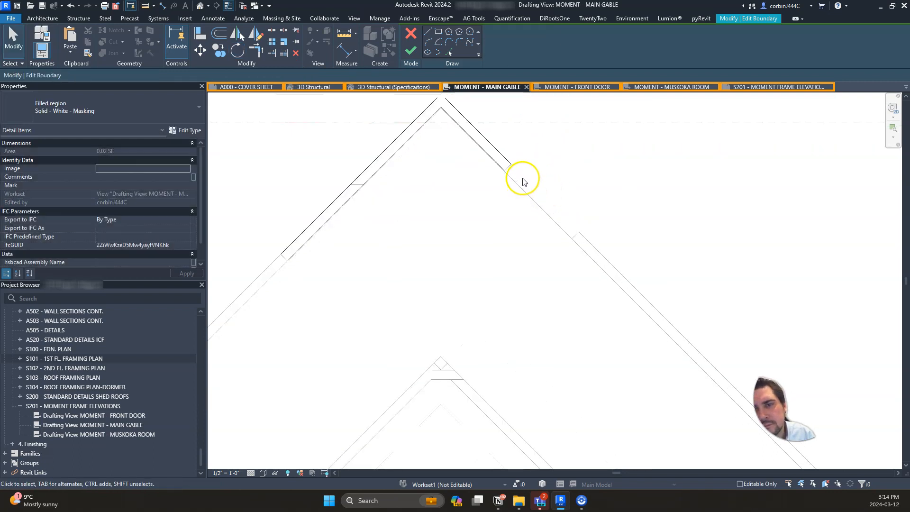
- Stretch the outer flange's right arm to about 9 3/4 inches along the right rafter and try to finish the boundary
left_click(611, 264)
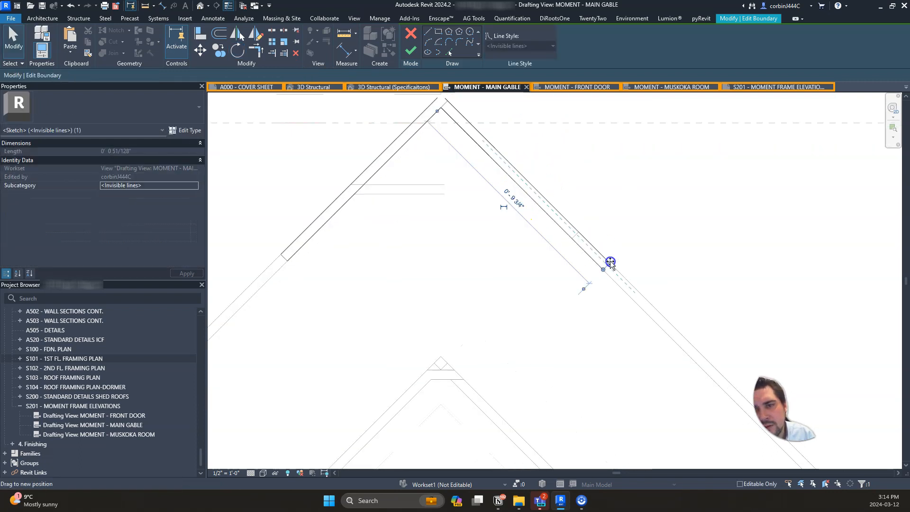
left_click(405, 47)
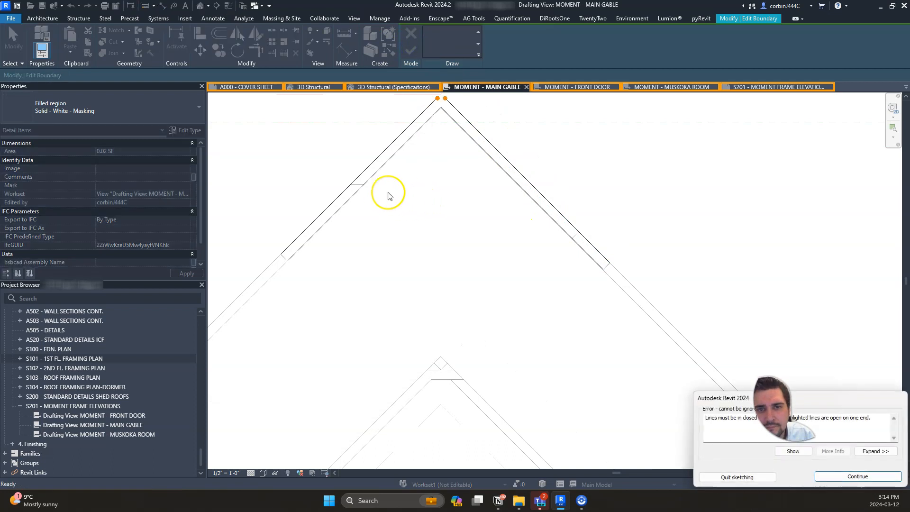
key("Return")
- Trim the flange's two outer edges to a closed corner at the ridge peak and finish the boundary edit
left_click(256, 50)
left_click(463, 118)
left_click(407, 128)
key("Escape")
left_click(409, 52)
left_click(403, 199)
- Delete the bent inner flange region copied from the eave at the underside of the ridge
scroll(396, 264, "up", 3)
left_click(423, 283)
left_click(441, 158)
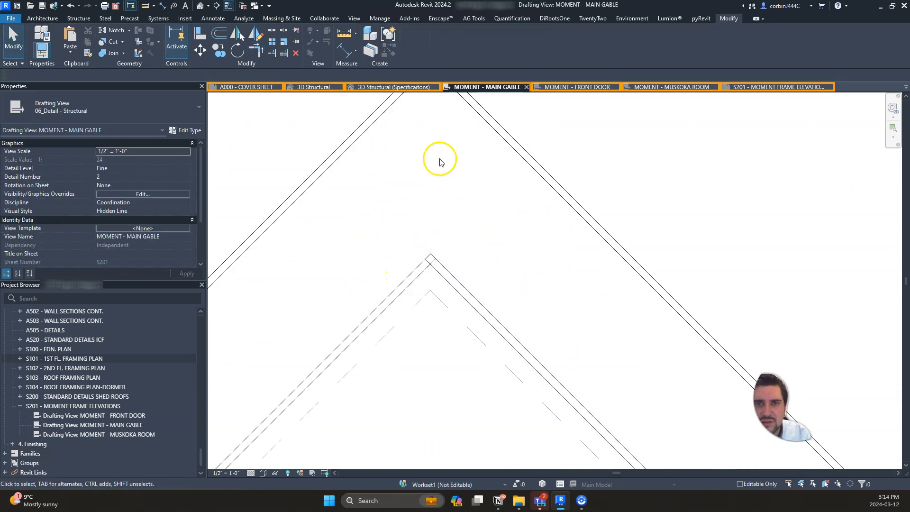
- Copy the outer ridge flange region from its peak down to the peak of the rafters' inner flanges
left_click(480, 106)
left_click(219, 50)
scroll(341, 199, "down", 1)
scroll(372, 157, "up", 1)
left_click(391, 119)
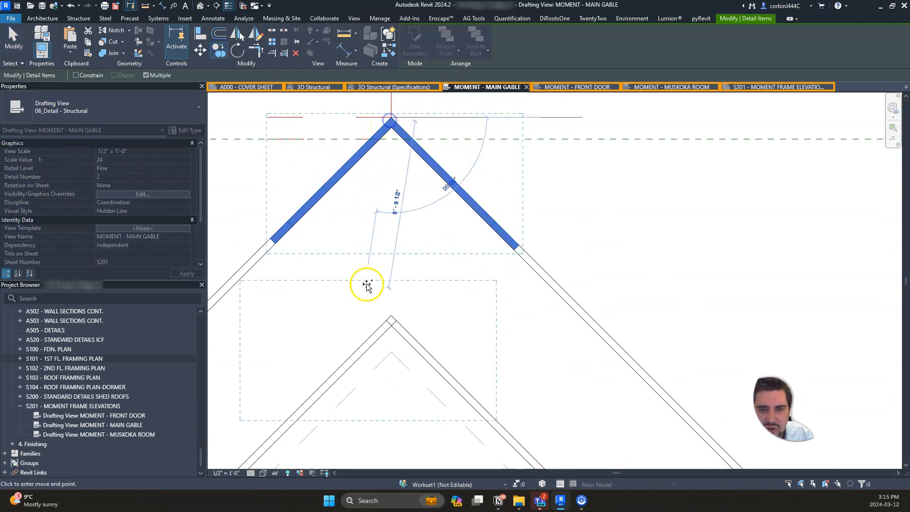
left_click(390, 316)
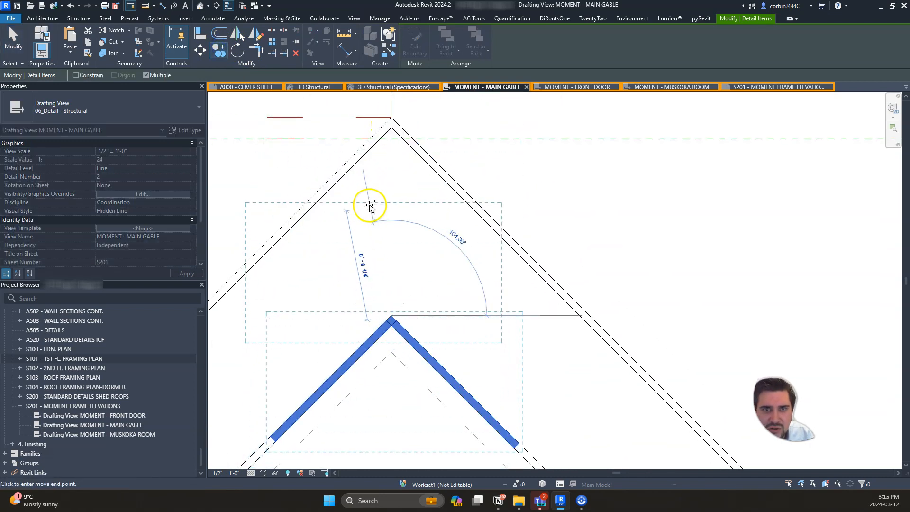
key("Escape")
key("Escape")
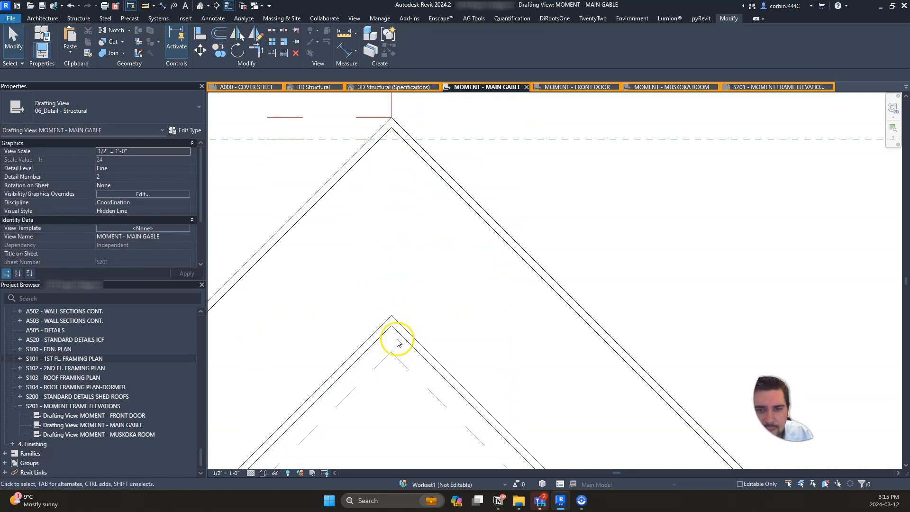
- Edit the copied inner ridge flange's boundary and set its two lower edge lines to the 02 Thin line style
left_click(397, 342)
left_click(412, 45)
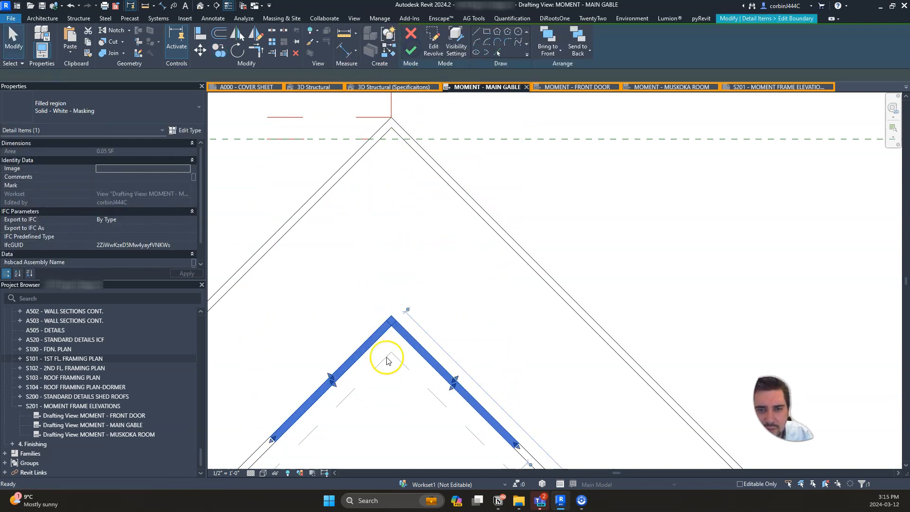
scroll(386, 378, "up", 4)
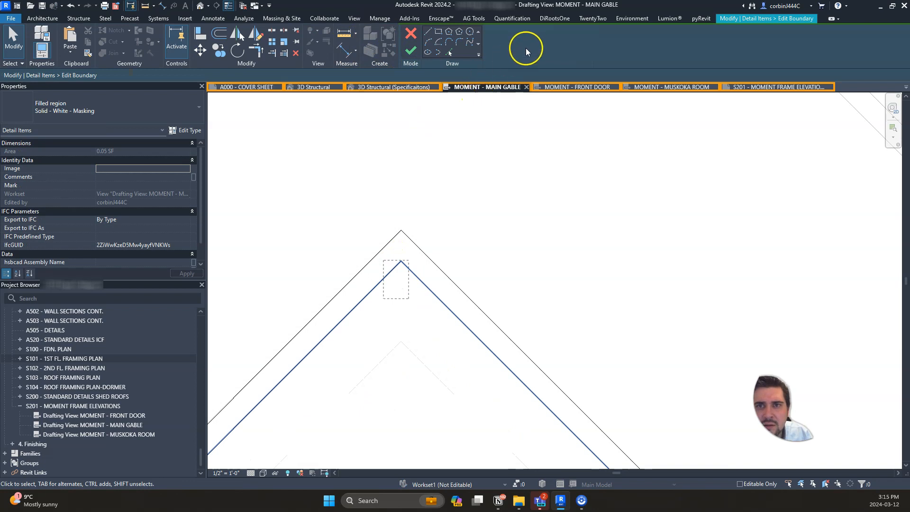
left_click(524, 45)
scroll(494, 72, "up", 3)
left_click(491, 77)
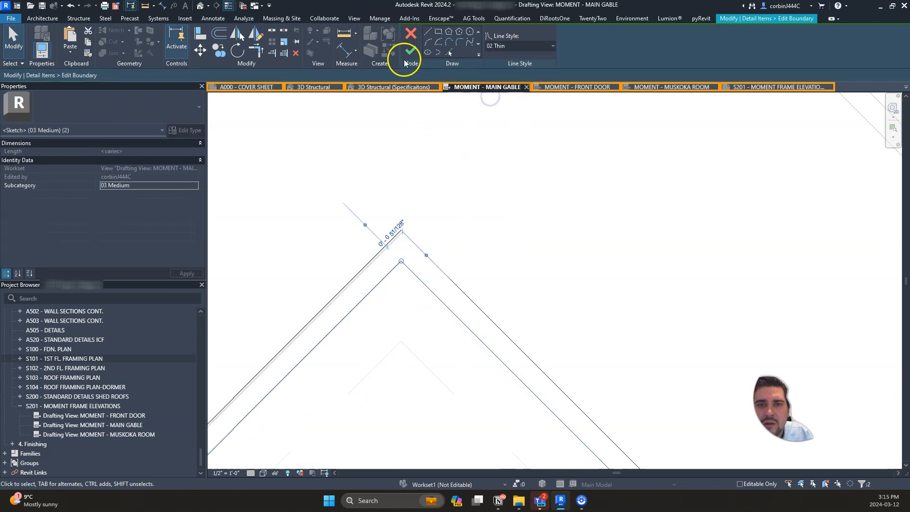
- Set the inner ridge flange's two upper edge lines to 03 Medium and finish the boundary edit
left_click_drag(456, 209, 359, 244)
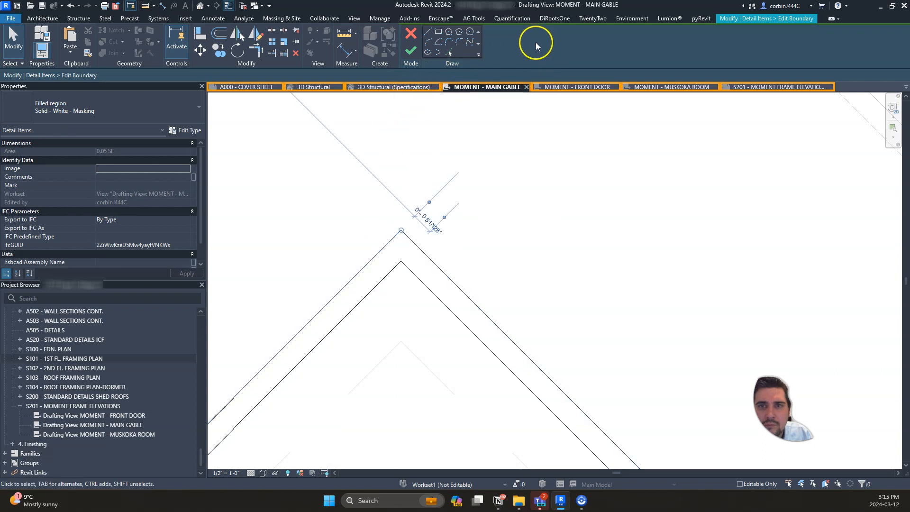
left_click(523, 48)
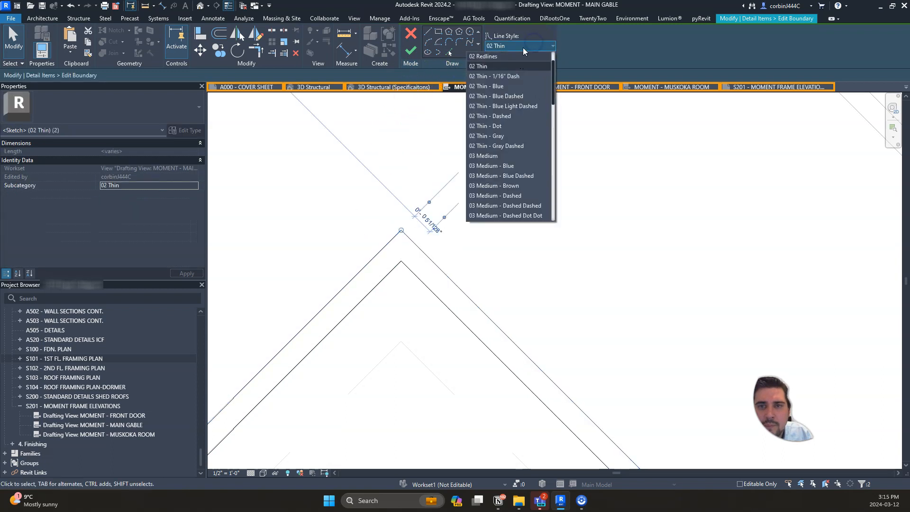
left_click(508, 156)
left_click(411, 54)
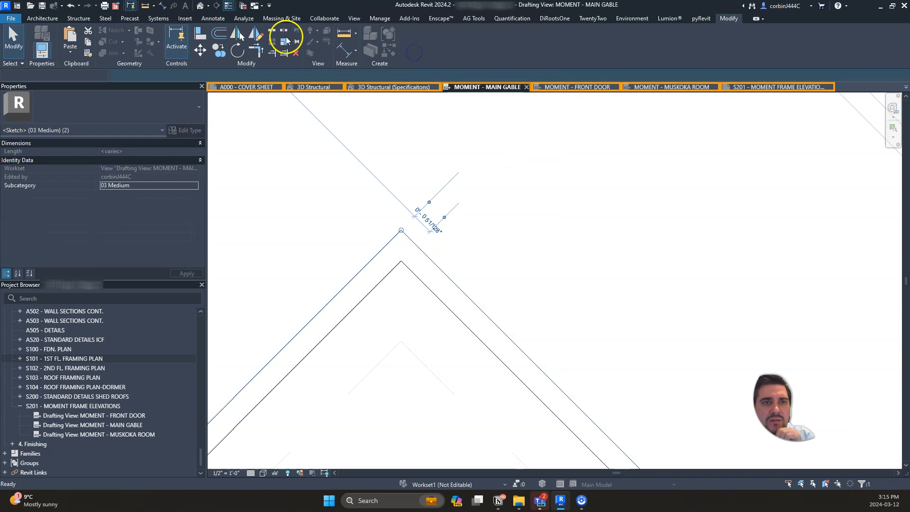
- Turn off the thin-line display and examine the line weights at the ridge and eave joints
left_click(228, 6)
left_click(349, 157)
scroll(349, 157, "down", 3)
scroll(433, 250, "down", 5)
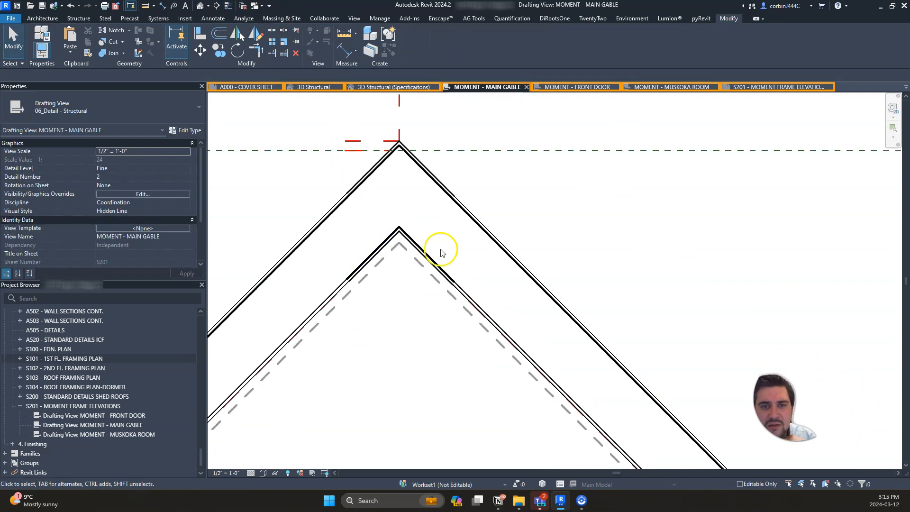
scroll(431, 209, "down", 3)
scroll(348, 356, "up", 4)
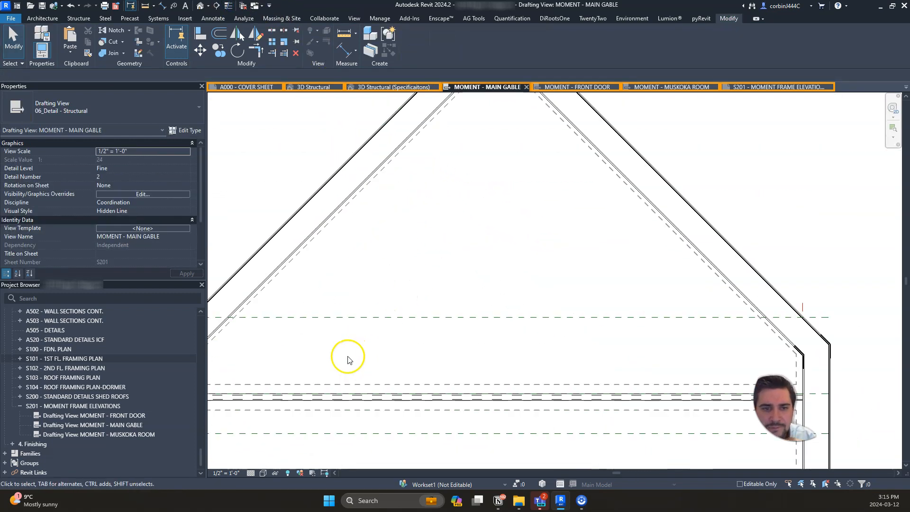
- Place a leadered text note on the left rafter's inner flange reading "2X6" SPF PLATE ON INSIDE AND OUTSIDE OF STEEL"
left_click(186, 6)
scroll(340, 236, "up", 3)
left_click(411, 51)
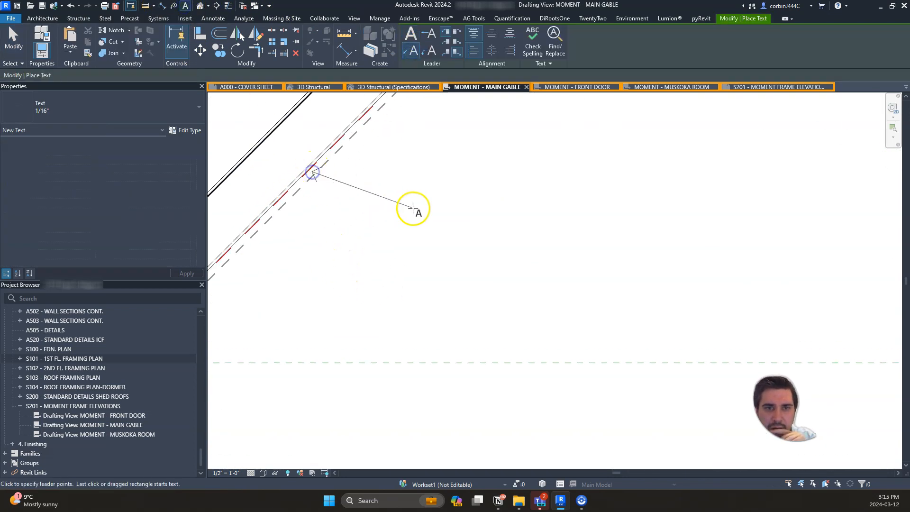
scroll(427, 231, "down", 2)
left_click(438, 231)
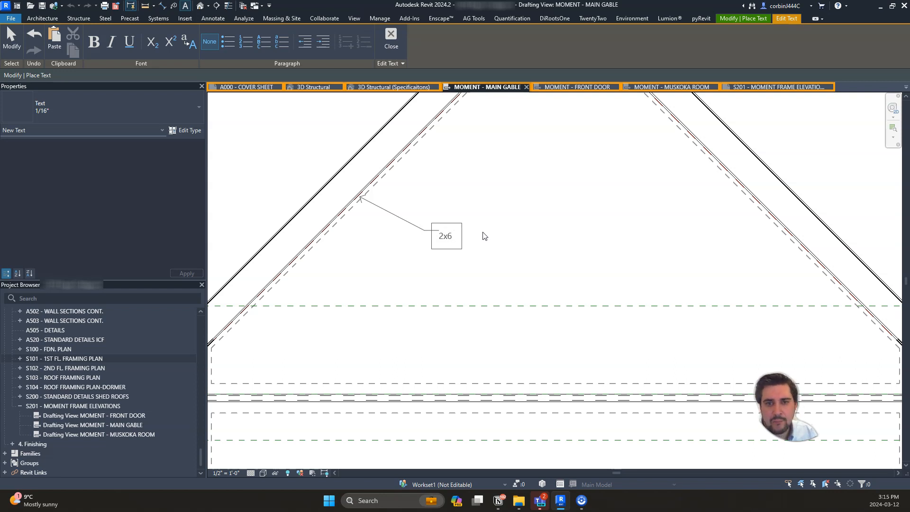
key("Caps_Lock")
type("X6")
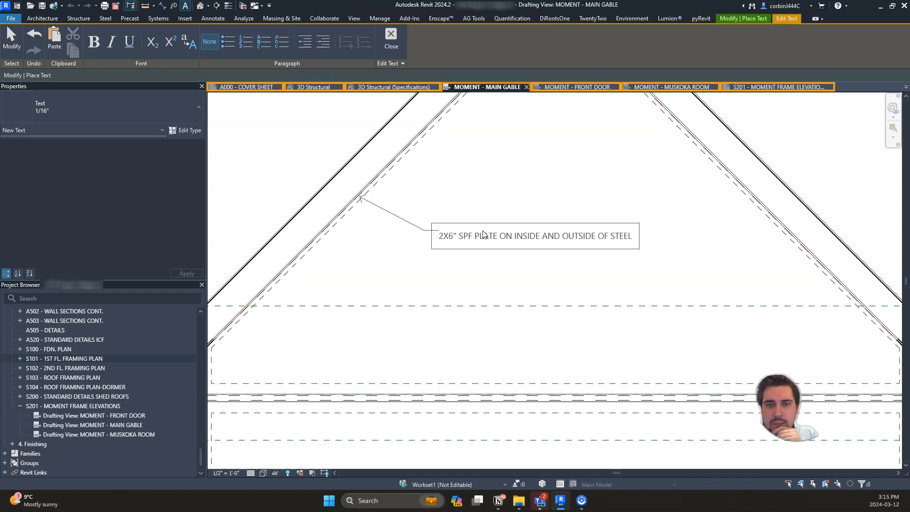
left_click(502, 209)
- Add a second leader to the SPF plate note and point it at the right rafter's inner flange
scroll(471, 309, "down", 3)
scroll(464, 291, "up", 3)
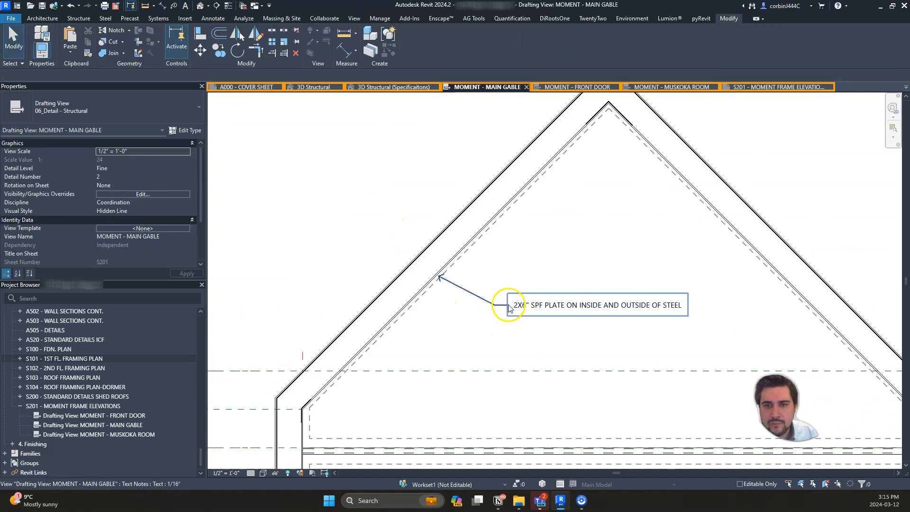
scroll(427, 299, "down", 4)
scroll(474, 313, "up", 4)
left_click(434, 247)
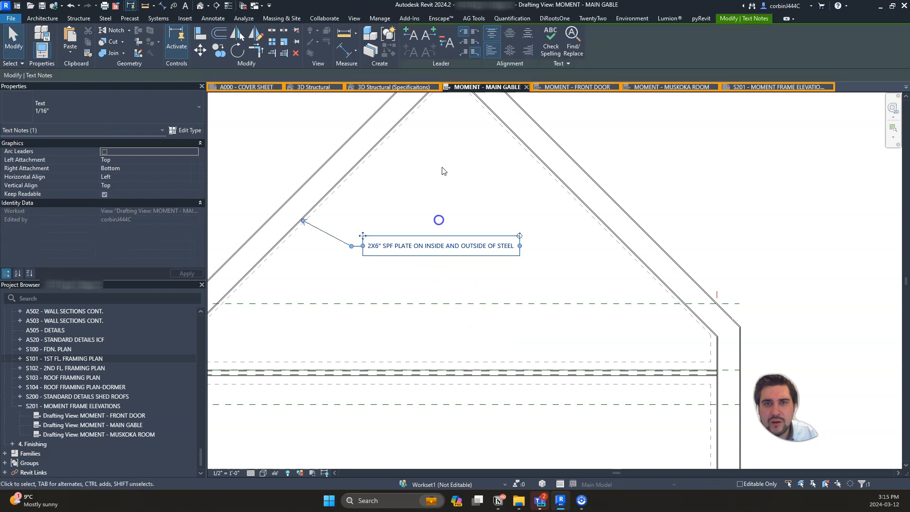
left_click(428, 34)
left_click_drag(604, 249, 554, 248)
scroll(443, 255, "down", 4)
scroll(404, 305, "up", 3)
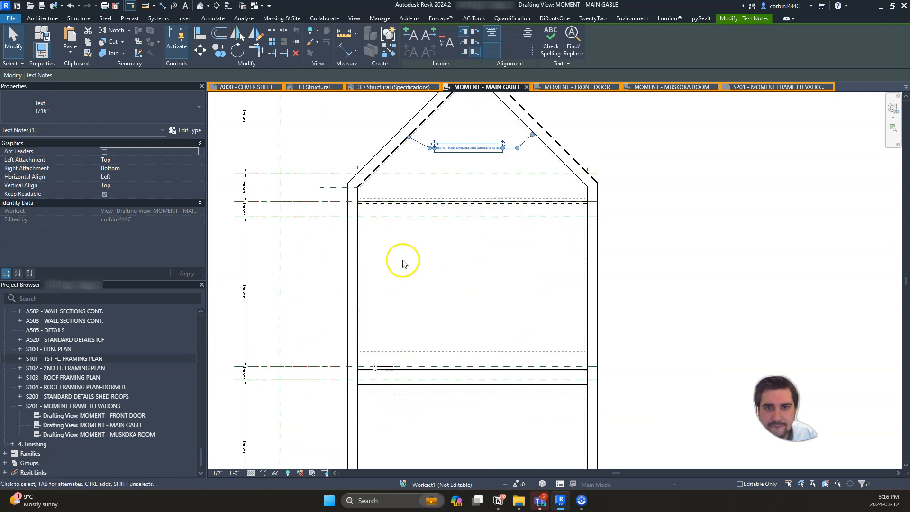
- Reword the plate note to "2X6" SPF PLATE ON INSIDE OF STEEL" and shift it to centre between the rafters with even leaders
scroll(454, 142, "up", 4)
scroll(375, 428, "down", 6)
scroll(379, 342, "up", 6)
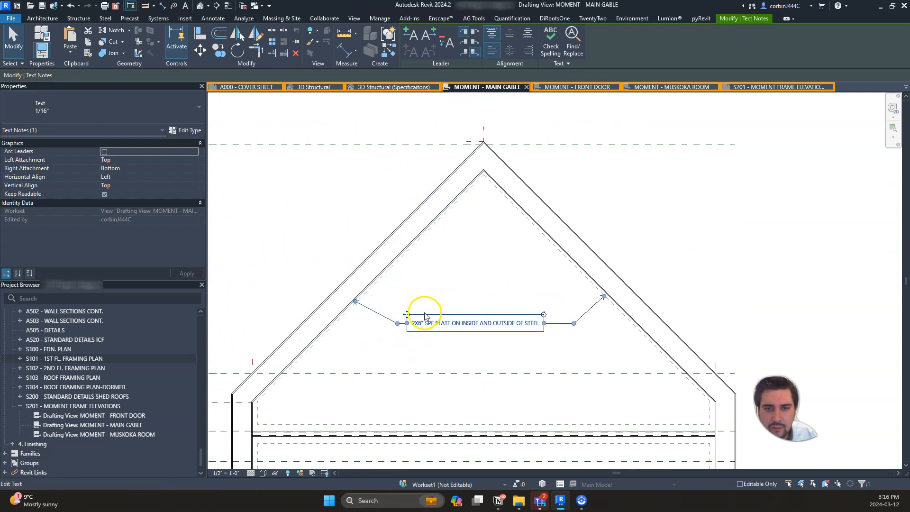
double_click(443, 323)
left_click_drag(523, 327, 507, 327)
key("Delete")
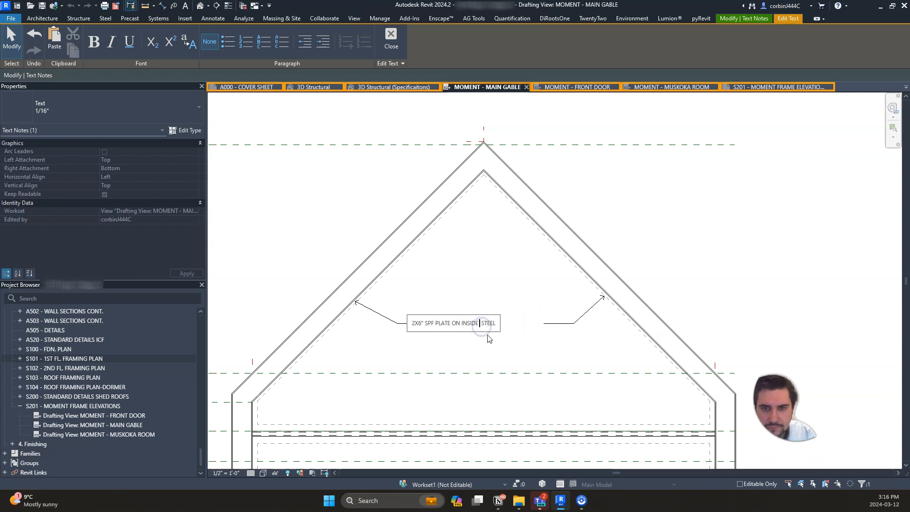
left_click(495, 342)
left_click_drag(404, 312, 427, 313)
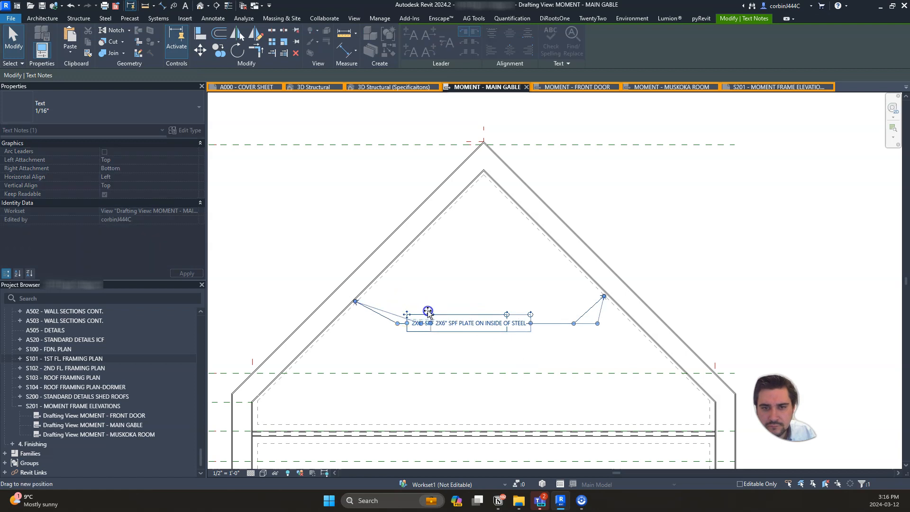
left_click_drag(598, 324, 574, 324)
- Copy the inside-plate note to the open area outside the right rafter
left_click(219, 50)
left_click(433, 299)
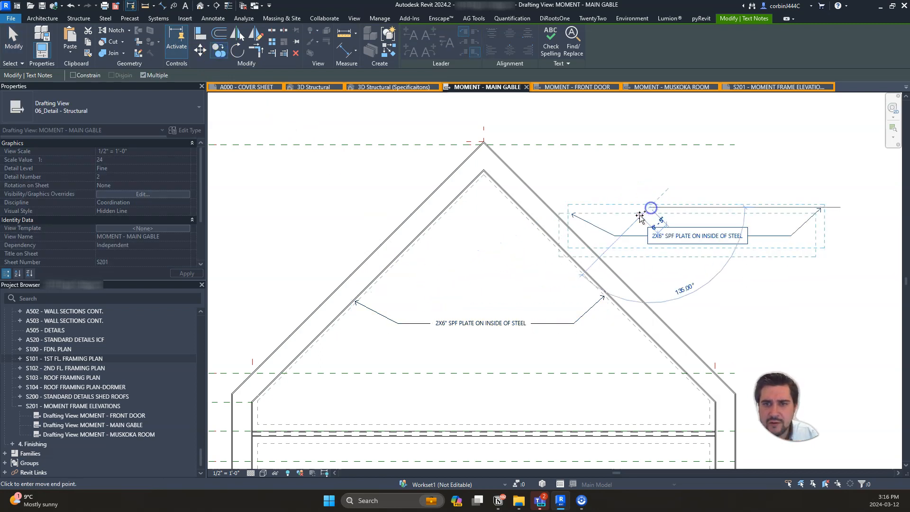
scroll(664, 224, "up", 2)
key("Escape")
key("Escape")
- Point the copied note's left leader at the right rafter's outer flange and remove its right leader
left_click(526, 223)
left_click_drag(492, 204, 534, 260)
scroll(493, 240, "down", 2)
left_click(447, 43)
left_click(447, 42)
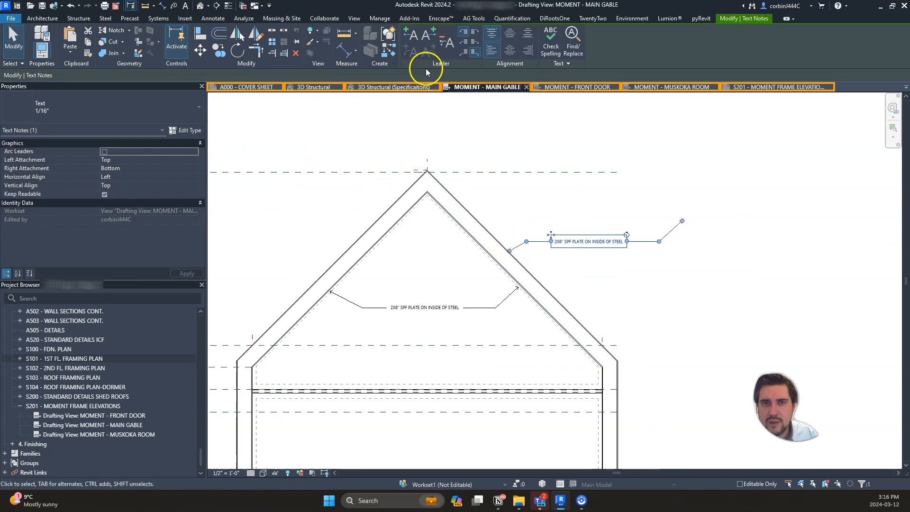
- Change the copied note's text to "2X6" SPF PLATE ON OUTSIDE OF STEEL"
scroll(635, 255, "up", 1)
scroll(635, 254, "up", 2)
double_click(576, 234)
left_click_drag(576, 234, 559, 237)
type("OUT")
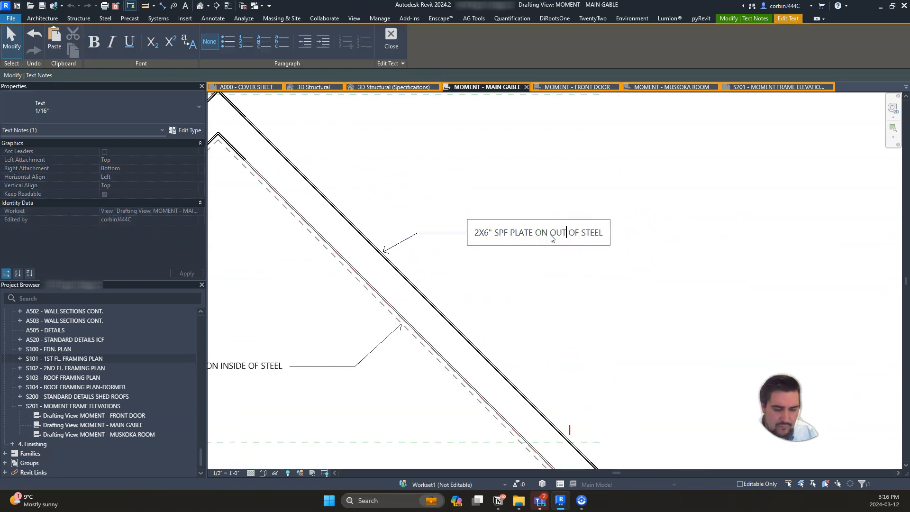
left_click(585, 183)
scroll(585, 183, "down", 2)
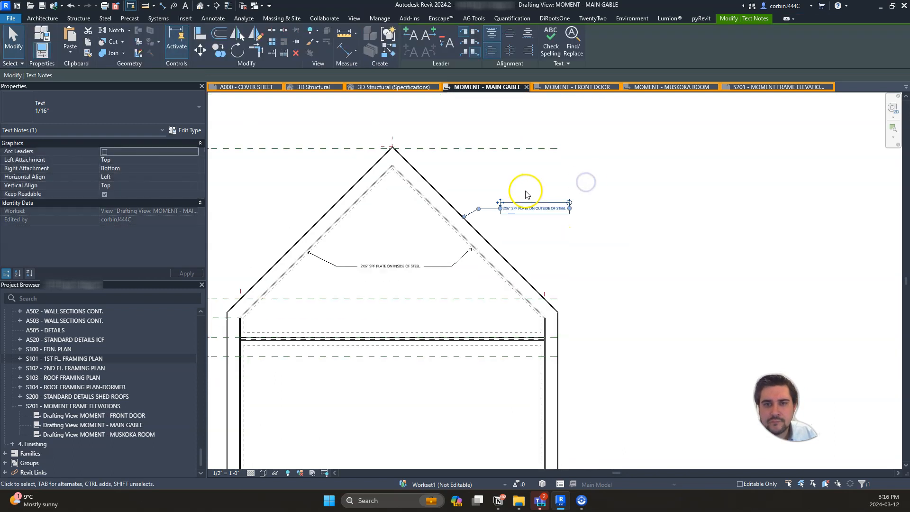
- Copy the outside-plate note below the upper horizontal HSS member and point its leader at that member
scroll(507, 204, "up", 1)
scroll(507, 204, "down", 2)
left_click_drag(508, 199, 361, 260)
scroll(395, 315, "up", 2)
- Reword the note below the horizontal HSS member to "2X6" SPF PLATE TOP AND BOTTOM OF STEEL"
double_click(473, 310)
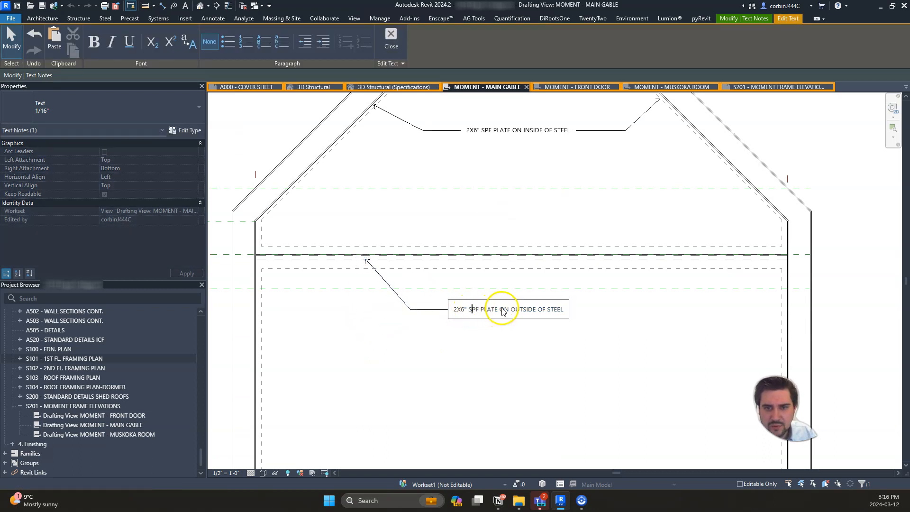
left_click_drag(544, 311, 579, 305)
key("BackSpace")
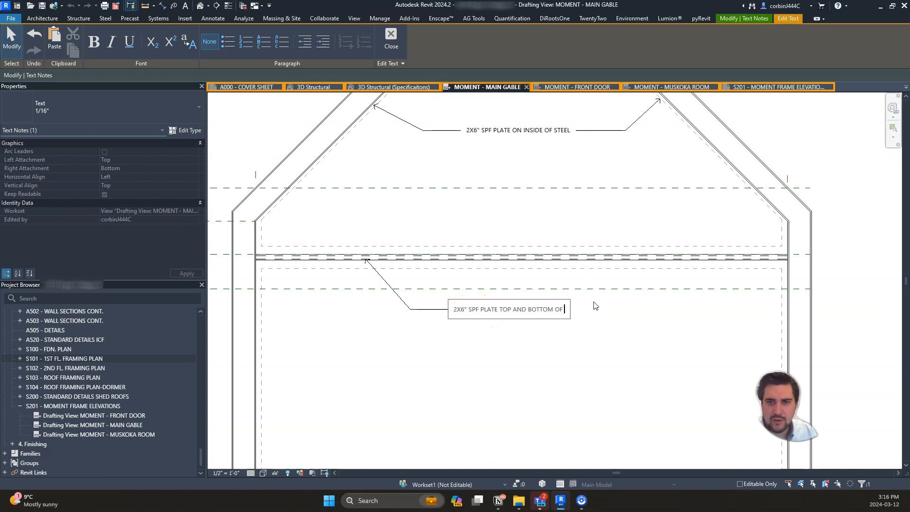
left_click(625, 354)
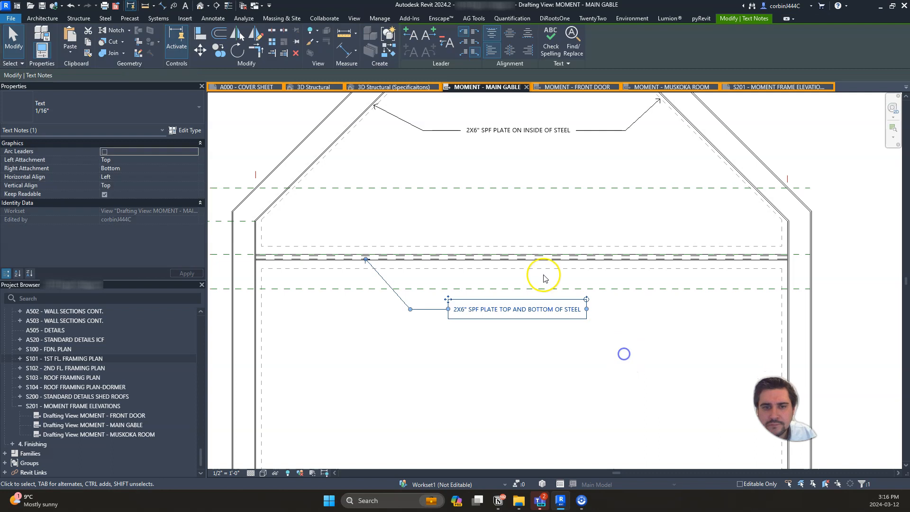
left_click(535, 350)
- Place a text note without a leader above the horizontal steel member, labelling it HSS 5 X 2 X 3/8"
scroll(415, 289, "down", 2)
scroll(415, 290, "up", 2)
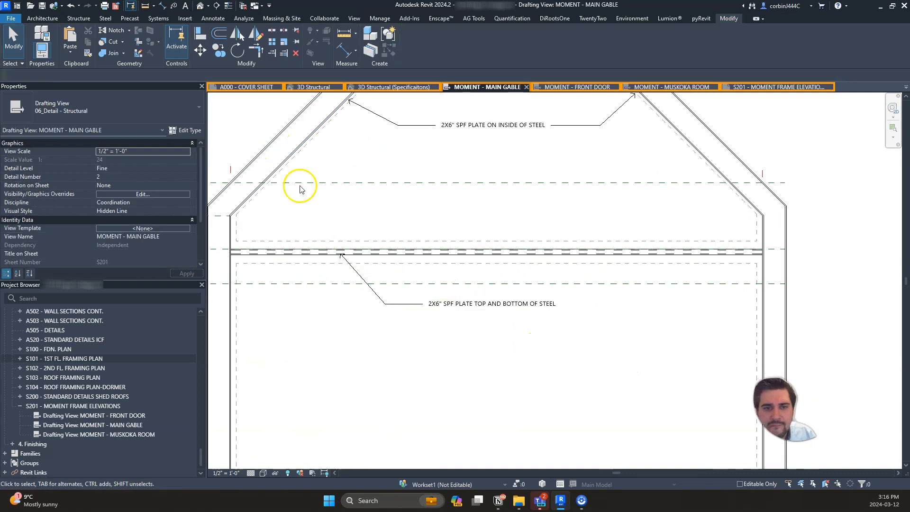
scroll(330, 282, "up", 3)
scroll(372, 252, "down", 1)
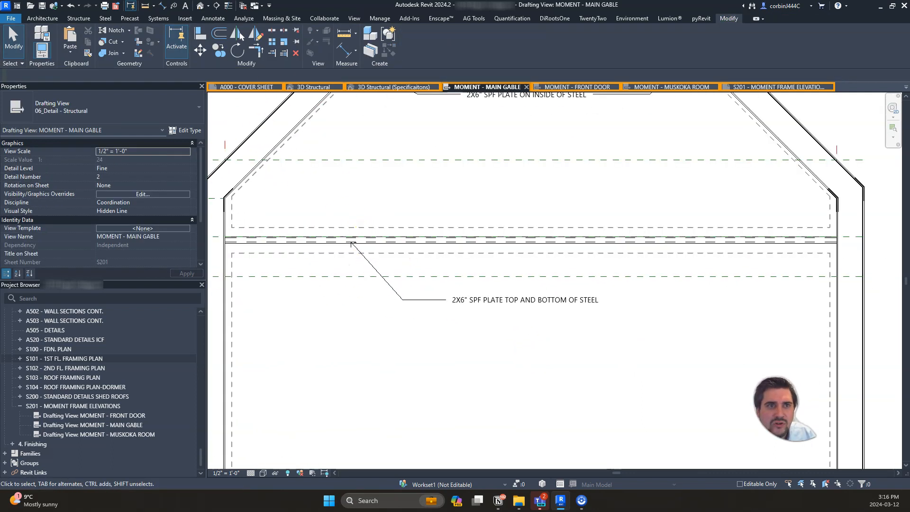
left_click(185, 6)
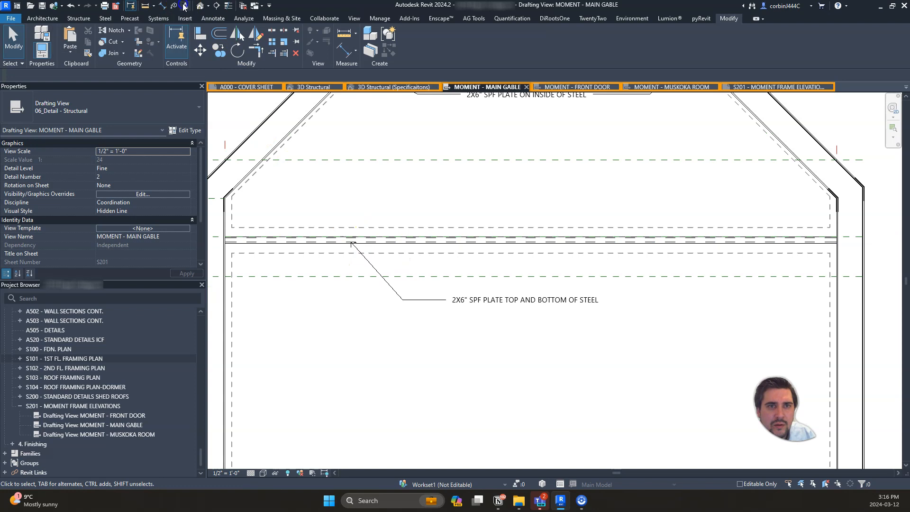
left_click(460, 215)
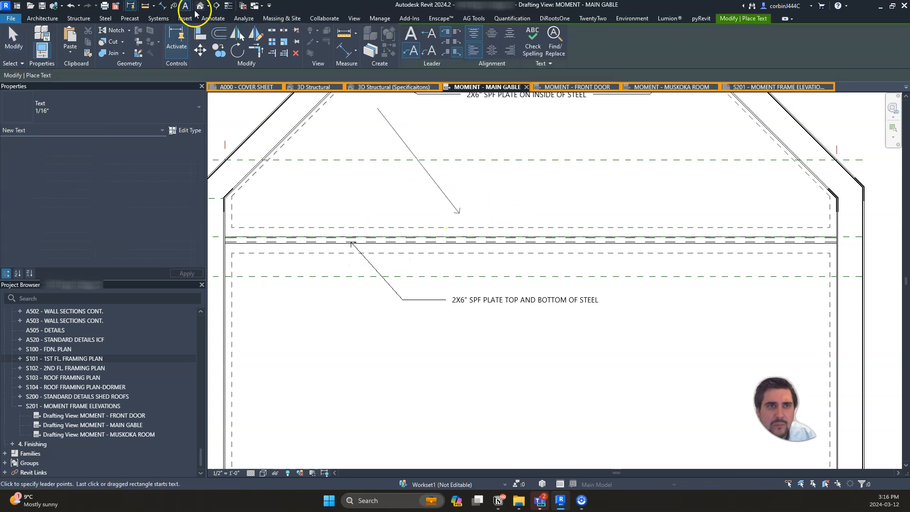
left_click(411, 33)
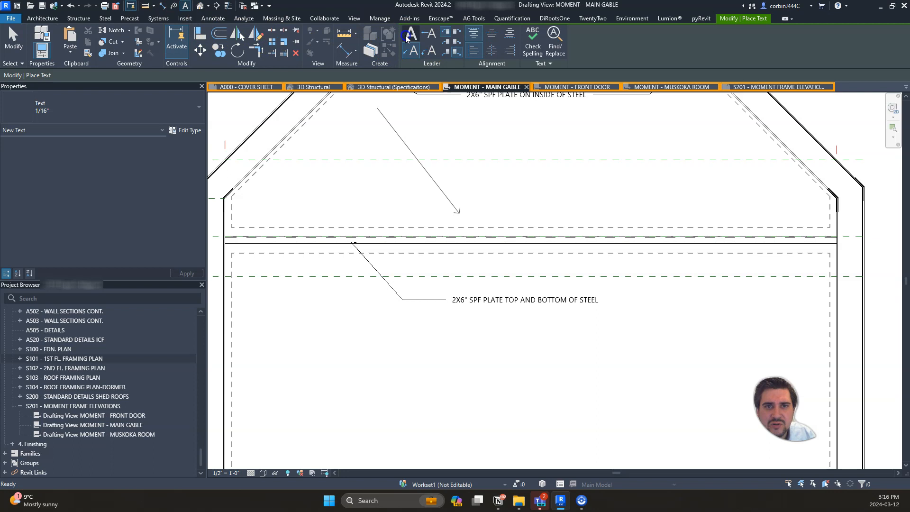
left_click(475, 218)
key("Escape")
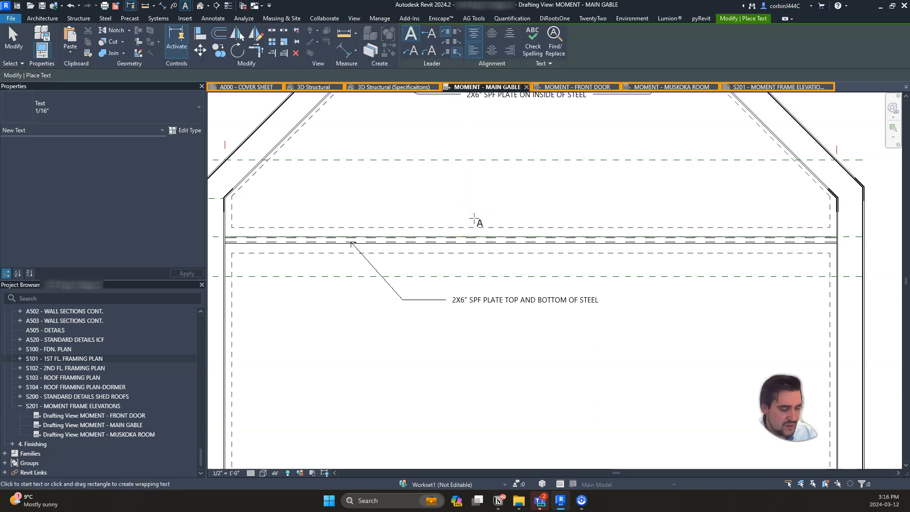
left_click(479, 214)
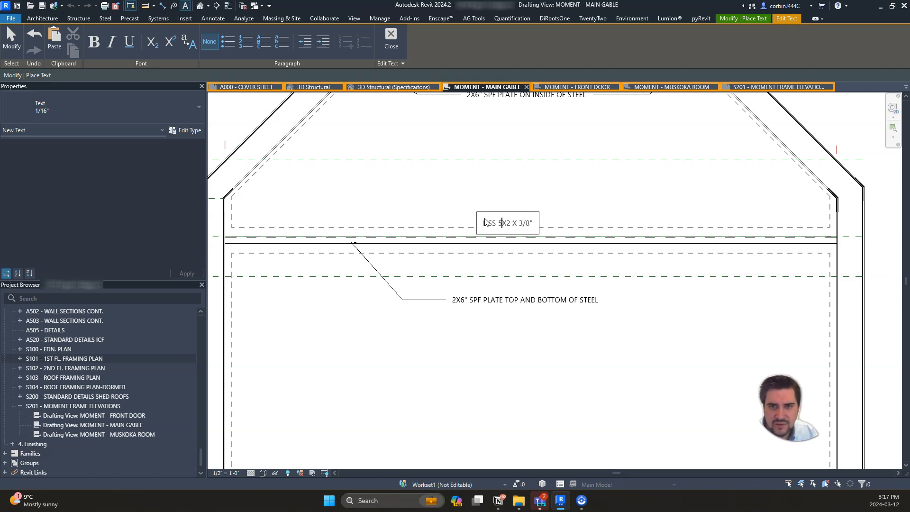
left_click(552, 222)
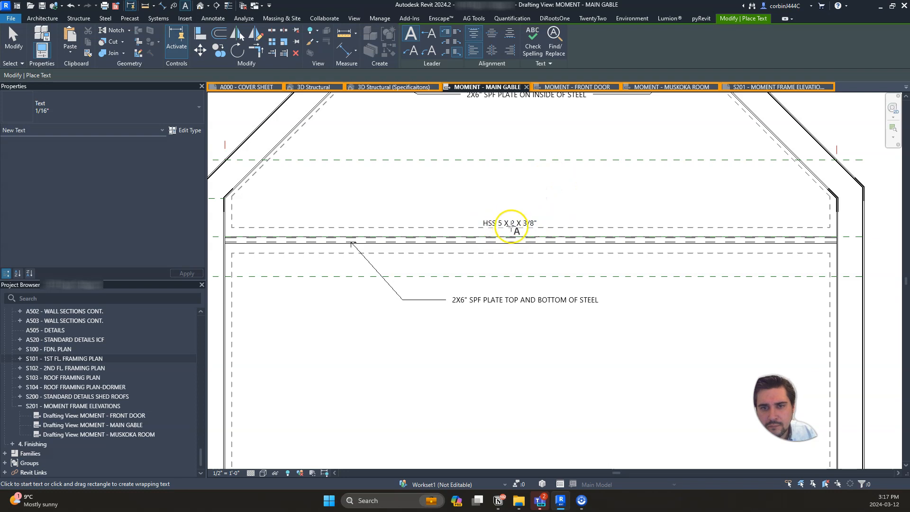
- Add the missing inch marks so the label reads HSS 5" X 2" X 3/8", and check the horizontal member's type
key("Escape")
key("Escape")
left_click(516, 223)
left_click(517, 224)
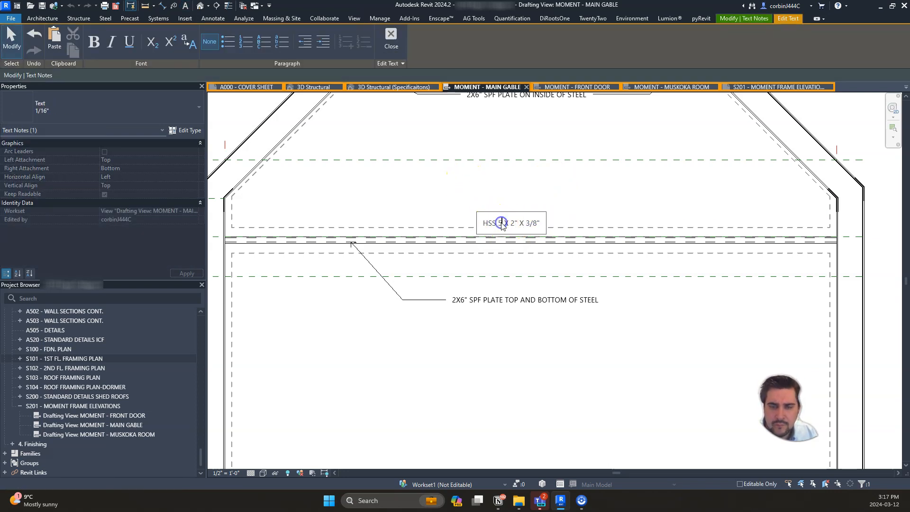
left_click(391, 255)
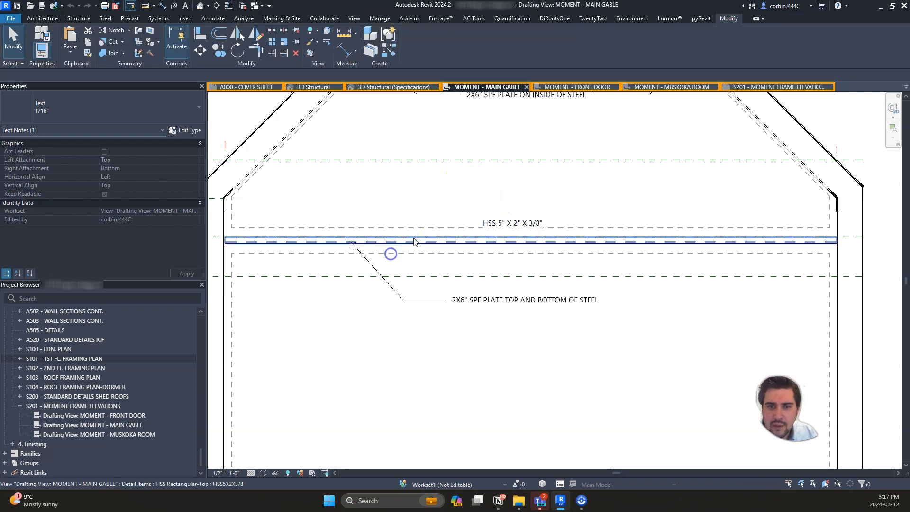
left_click(408, 239)
left_click(417, 239)
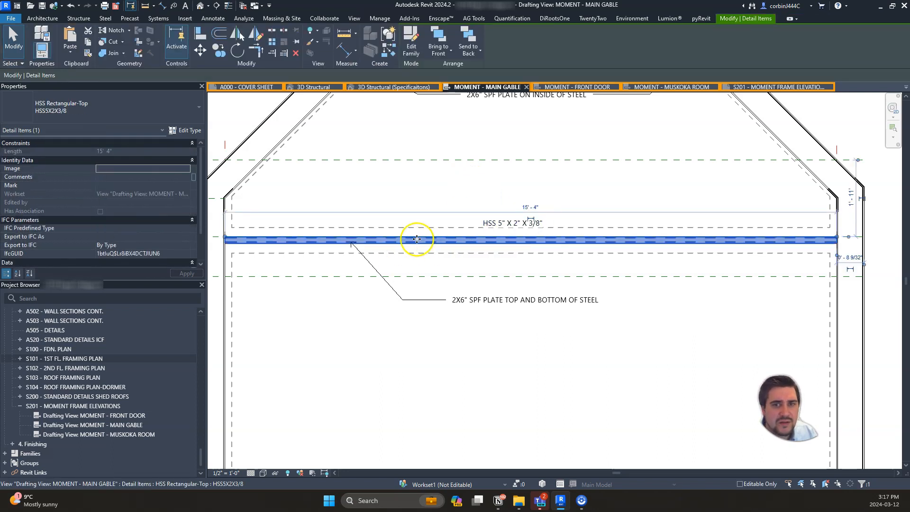
key("Escape")
- Change the HSS label's text type to 1/16" BOLD
scroll(420, 242, "down", 4)
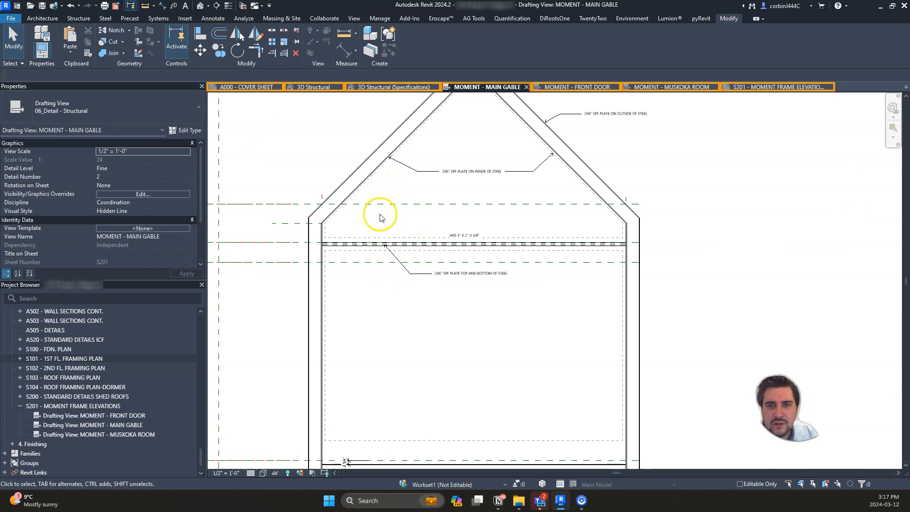
scroll(380, 209, "down", 3)
scroll(418, 229, "up", 5)
scroll(416, 234, "down", 3)
scroll(417, 240, "up", 1)
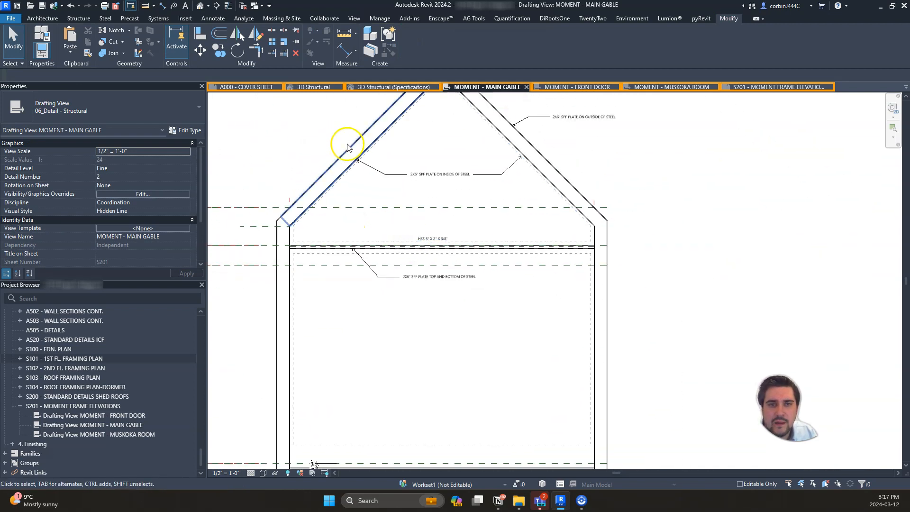
left_click(415, 237)
left_click(112, 106)
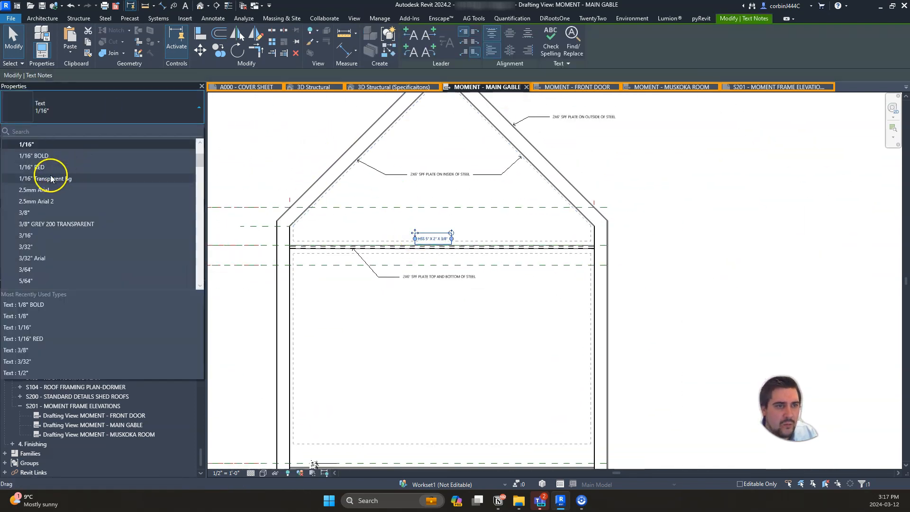
left_click(34, 155)
scroll(482, 243, "up", 5)
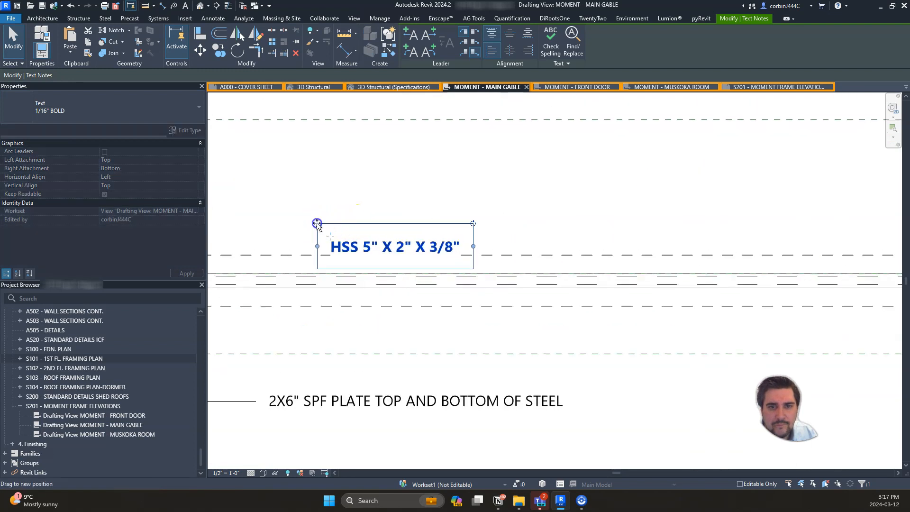
scroll(382, 265, "down", 6)
key("Escape")
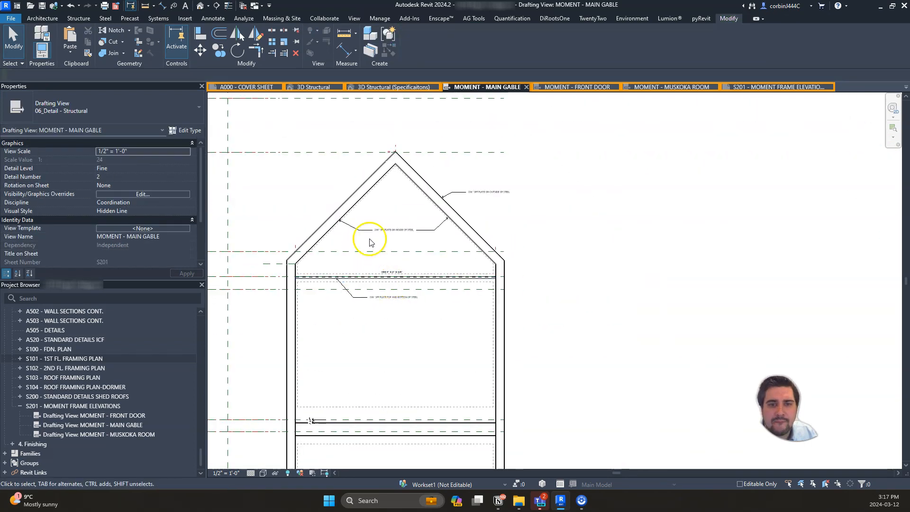
- Place a W8X21 text note outside the left rafter, move it close to the flange and rotate it parallel to the slope
left_click(185, 6)
left_click(311, 211)
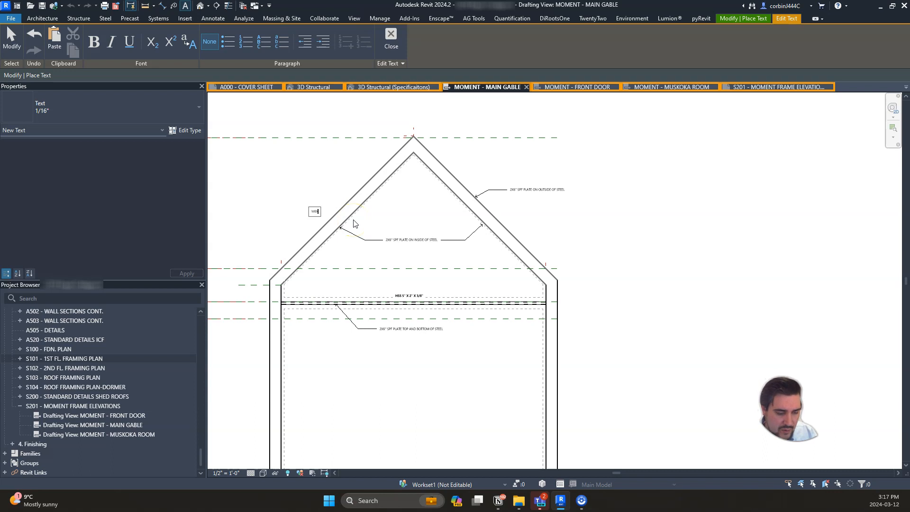
left_click(326, 198)
scroll(315, 209, "up", 4)
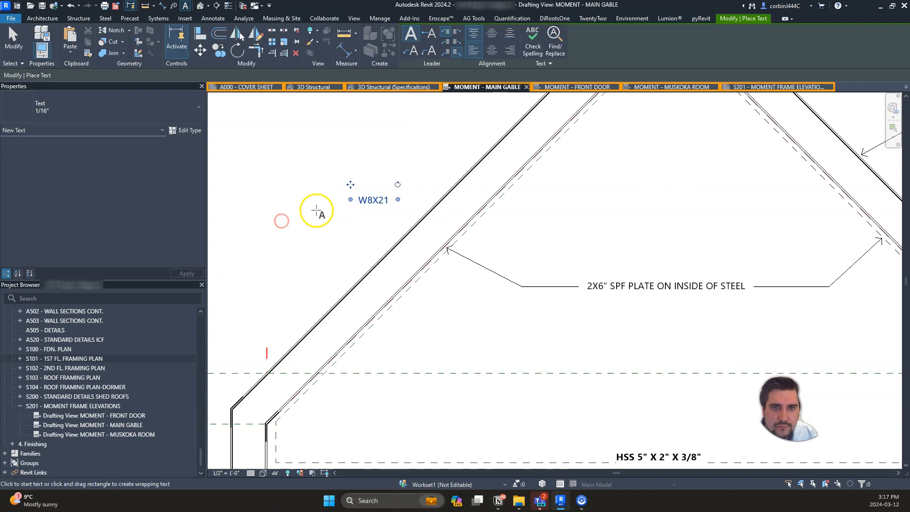
left_click_drag(349, 204, 386, 219, "ctrl")
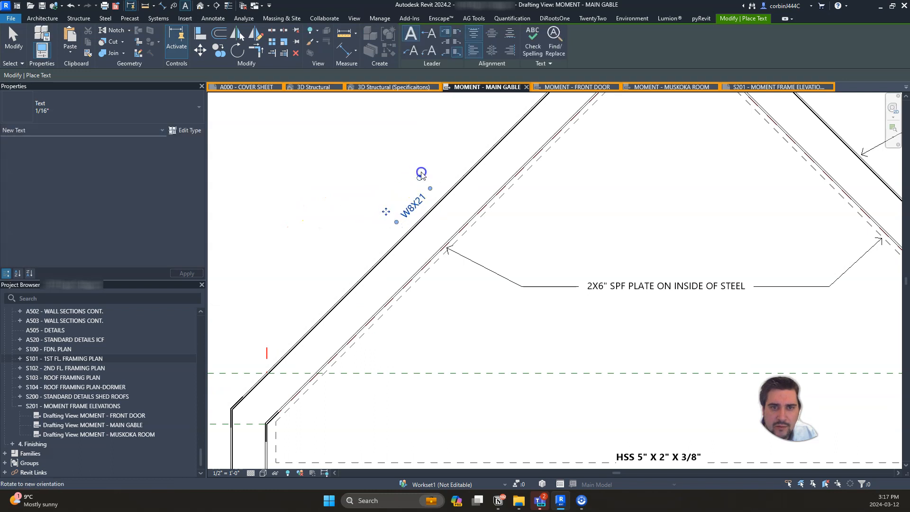
- Move the W8X21 note between the left rafter's flanges and change its text type to 1/16" BOLD
scroll(407, 183, "down", 4)
left_click(366, 255)
scroll(386, 227, "up", 4)
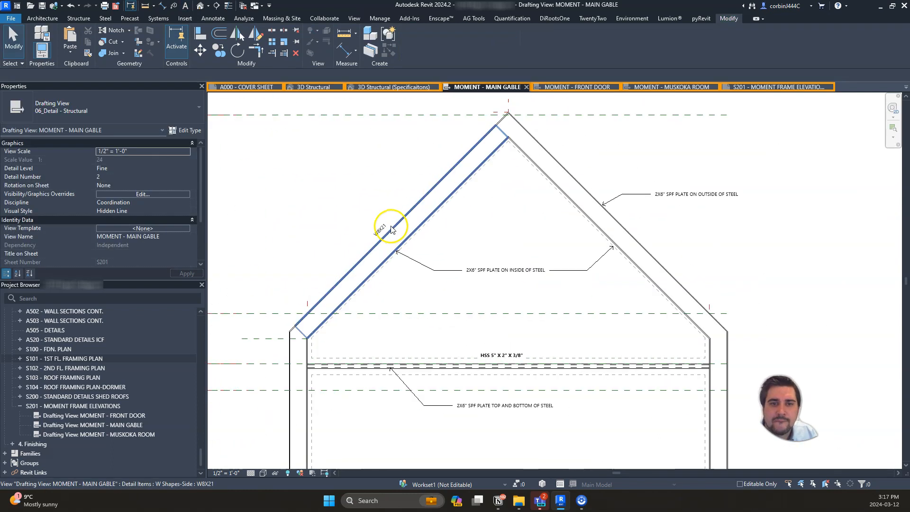
left_click_drag(382, 232, 400, 249)
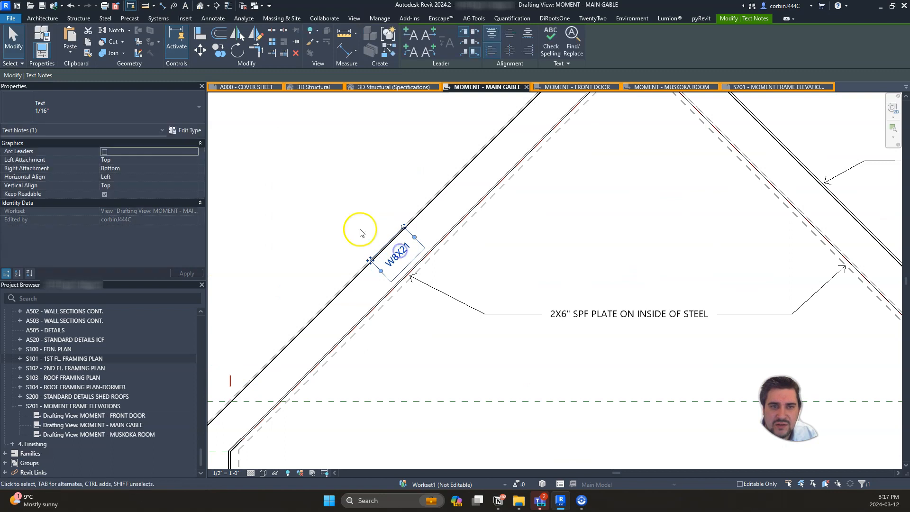
left_click(103, 108)
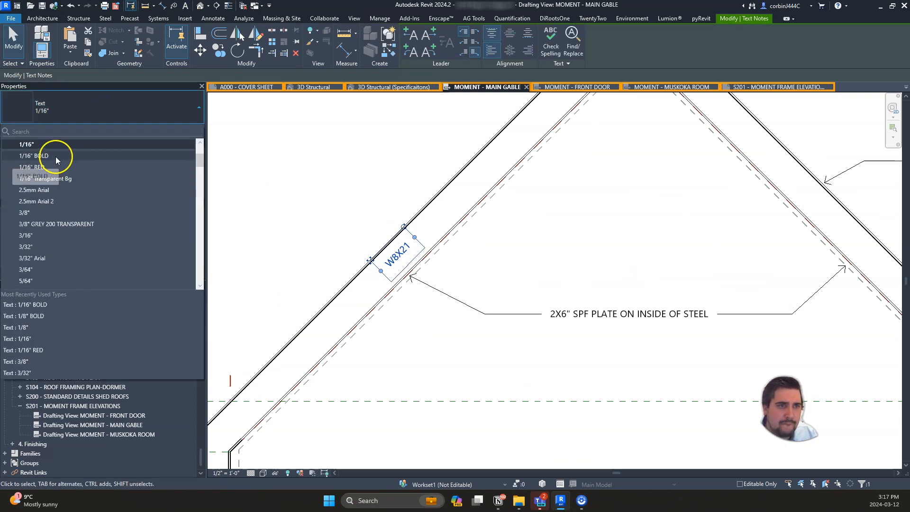
left_click(55, 157)
- Mirror a copy of the W8X21 note onto the right rafter about a vertical axis through the inner ridge point
scroll(308, 270, "down", 4)
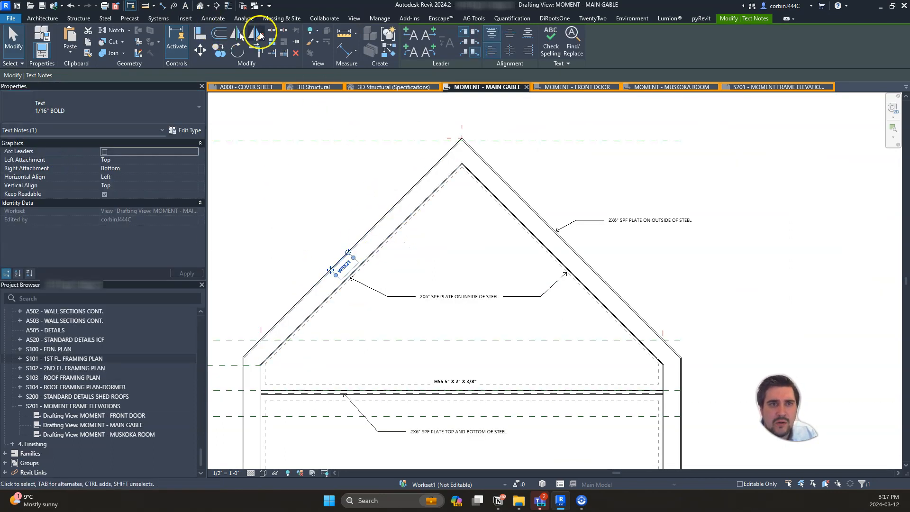
left_click(256, 34)
scroll(473, 165, "up", 3)
left_click(463, 163)
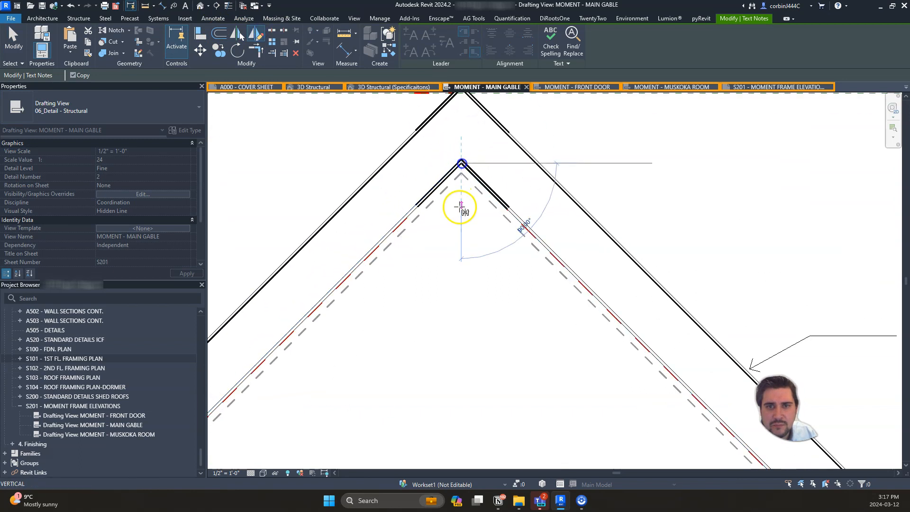
left_click(462, 204)
scroll(451, 170, "down", 5)
- Select both rafter W8X21 notes and copy them down to the level of the columns
scroll(406, 255, "down", 2)
scroll(392, 152, "up", 2)
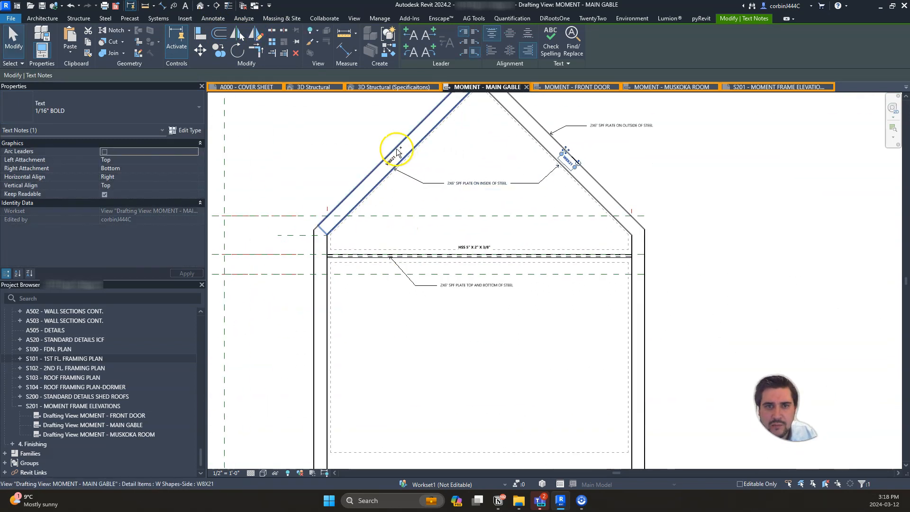
left_click(397, 154, "ctrl")
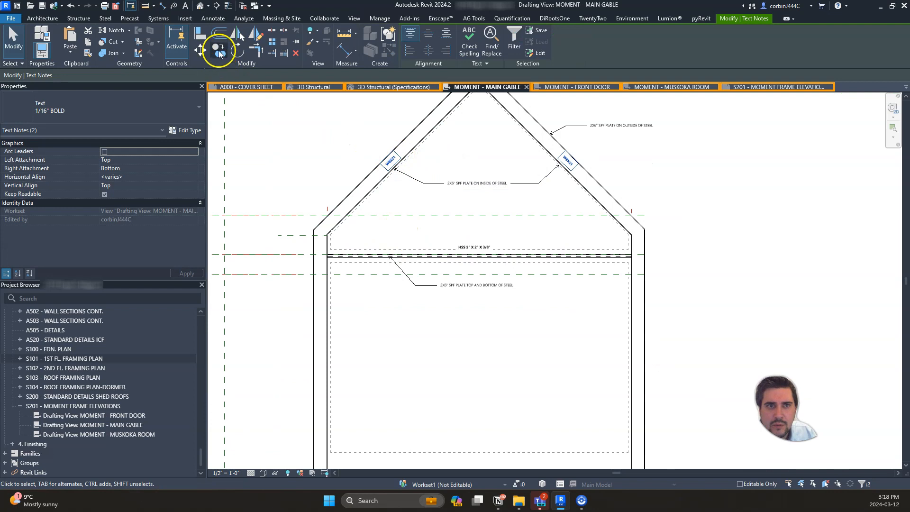
left_click(219, 49)
left_click(378, 164)
left_click(316, 363)
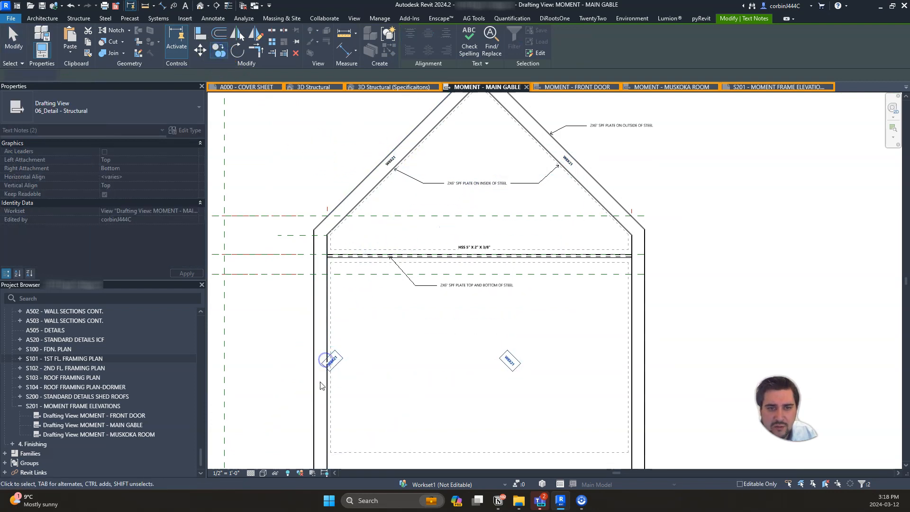
- Rotate the left W8X21 copy to vertical and move it inside the left column
scroll(355, 340, "up", 3)
left_click(354, 340)
key("space")
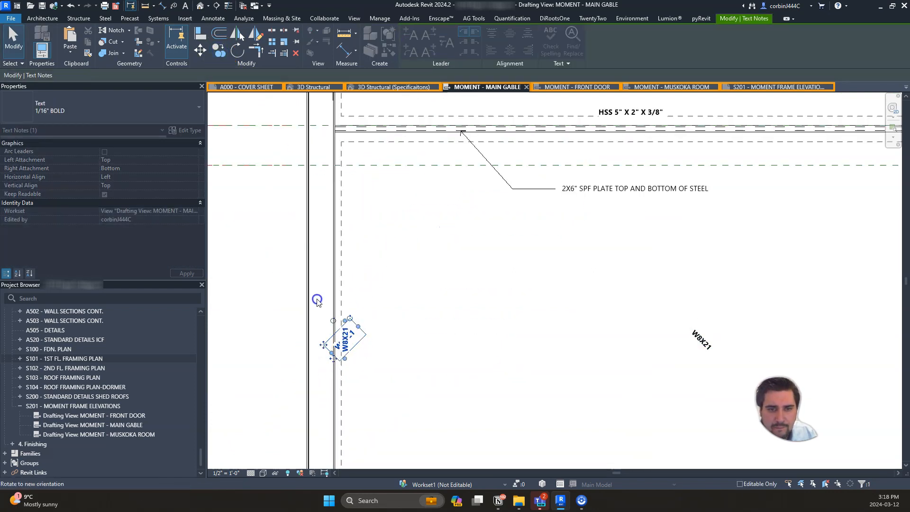
left_click_drag(340, 353, 307, 361, "ctrl")
- Rotate the other W8X21 copy to vertical and move it inside the right column
scroll(307, 361, "down", 3)
scroll(491, 350, "up", 1)
left_click(491, 350)
left_click(468, 349)
left_click_drag(483, 355, 607, 361)
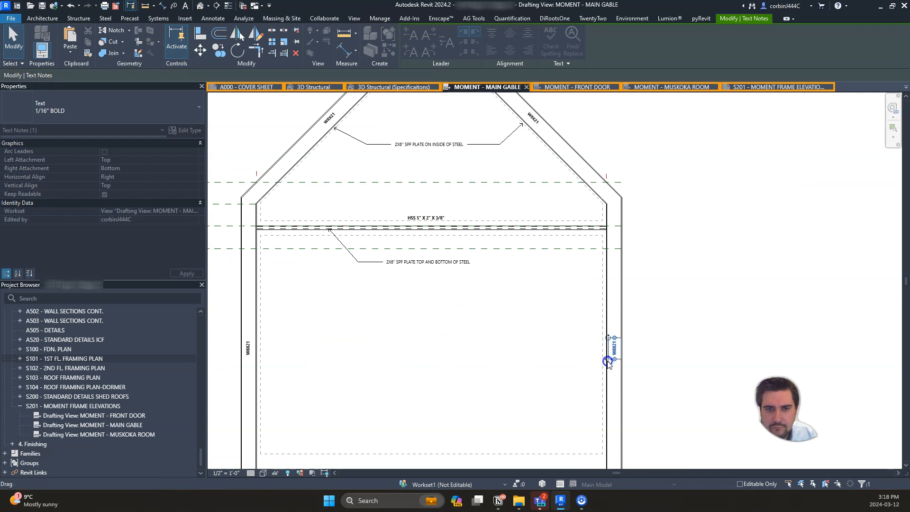
left_click(479, 372)
- Copy the HSS 5" X 2" X 3/8" label down onto the lower horizontal beam
scroll(398, 258, "down", 3)
scroll(403, 312, "up", 2)
scroll(331, 282, "down", 2)
scroll(417, 152, "up", 3)
scroll(558, 250, "down", 2)
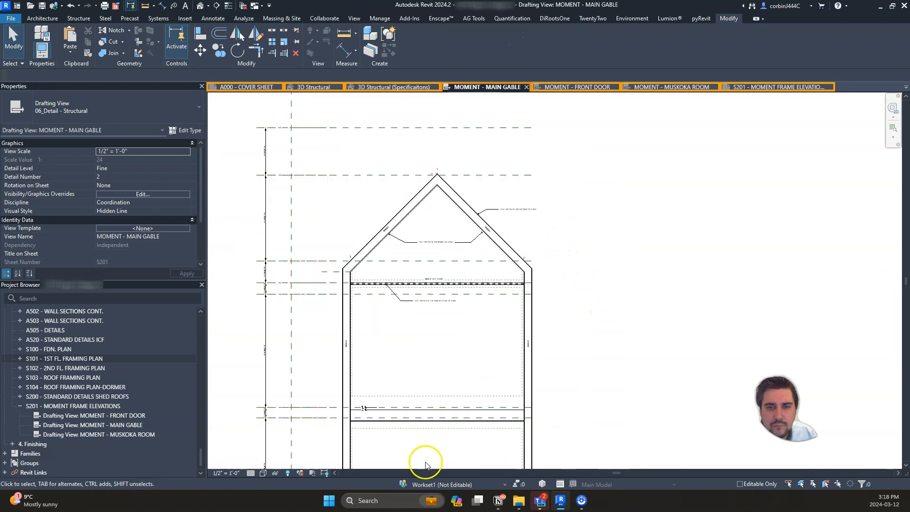
scroll(422, 464, "up", 2)
scroll(408, 214, "up", 2)
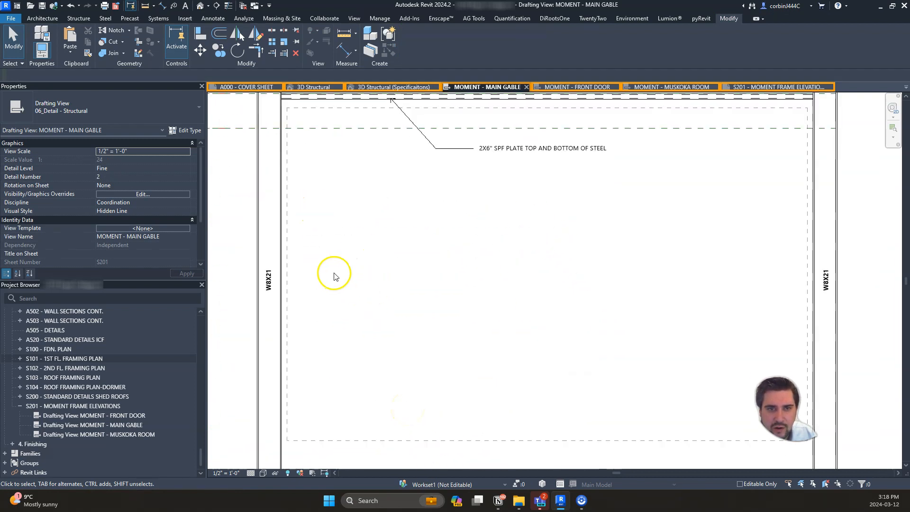
scroll(365, 190, "down", 3)
left_click(409, 146)
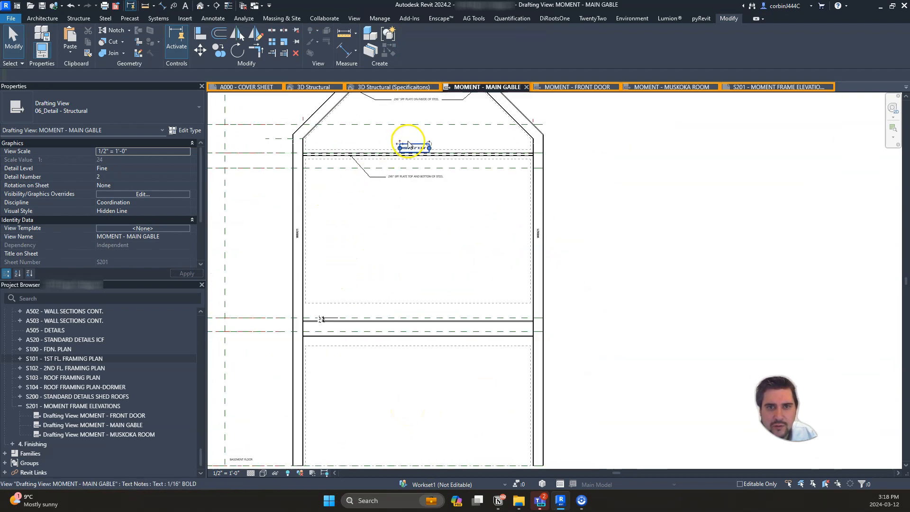
scroll(402, 321, "up", 2)
left_click(407, 331)
scroll(407, 328, "up", 2)
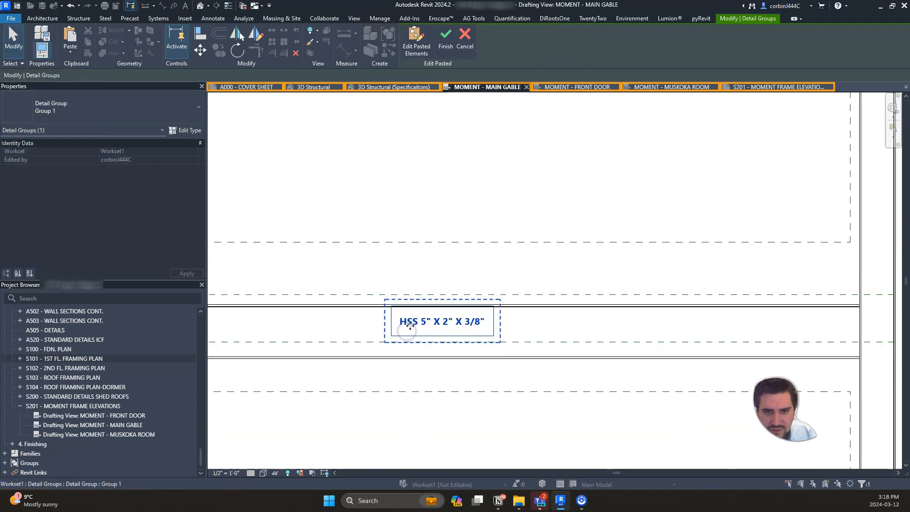
- Change the lower beam's copied label text to W12X21
double_click(421, 323)
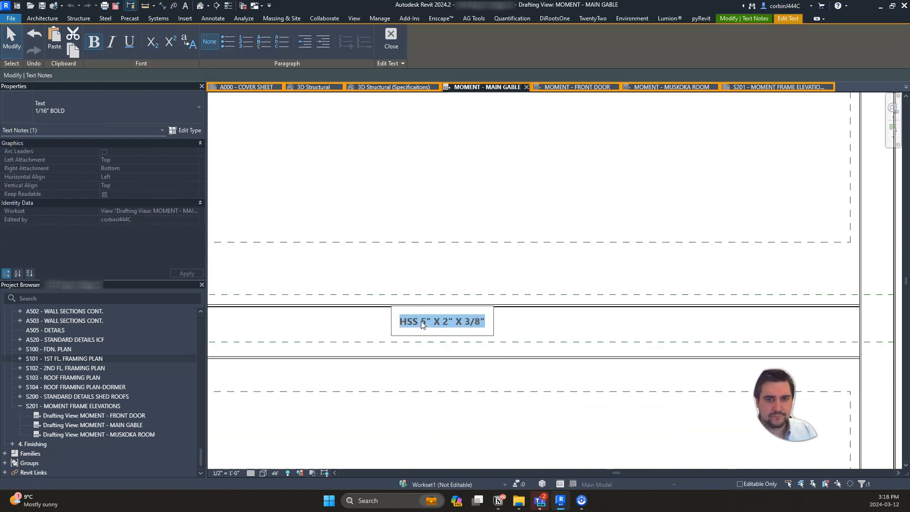
type("W12")
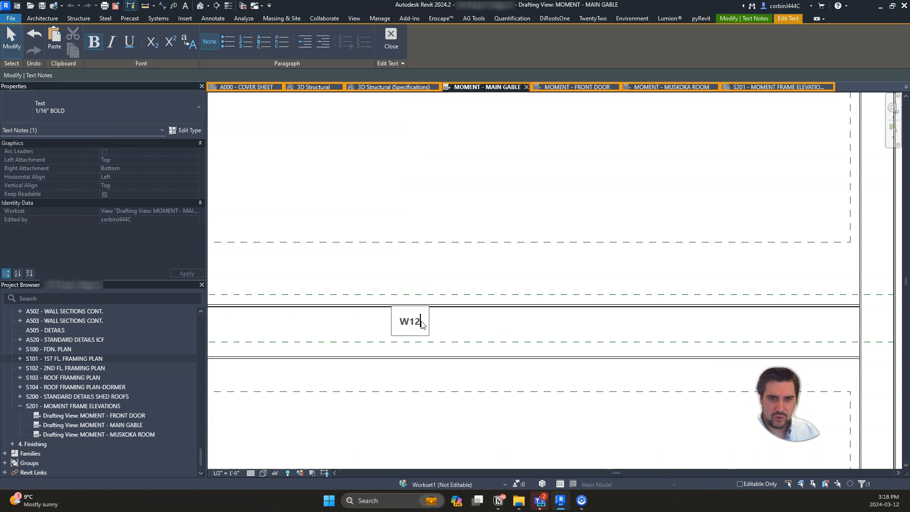
left_click(546, 187)
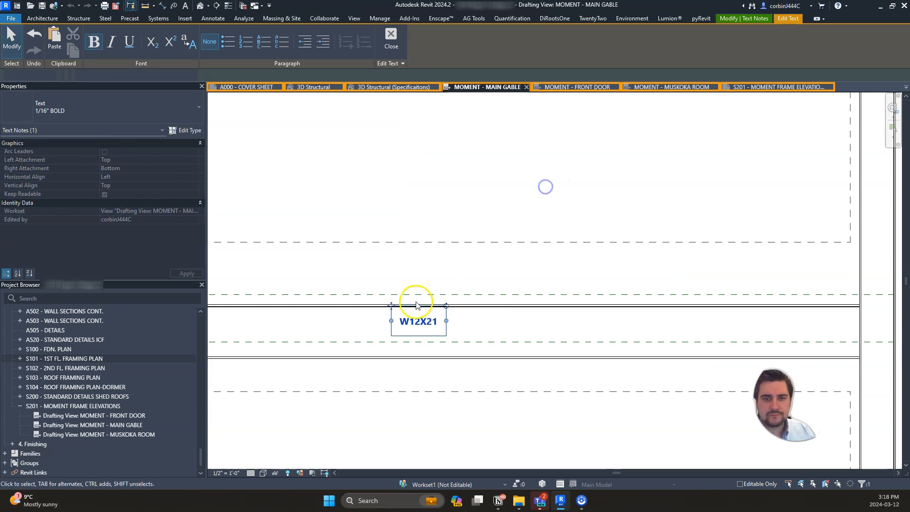
scroll(383, 418, "down", 3)
scroll(413, 295, "down", 2)
left_click(408, 284)
- Copy the SPF PLATE TOP AND BOTTOM OF STEEL note down above the W12X21 beam and point its leader at the beam's top edge
scroll(401, 264, "up", 2)
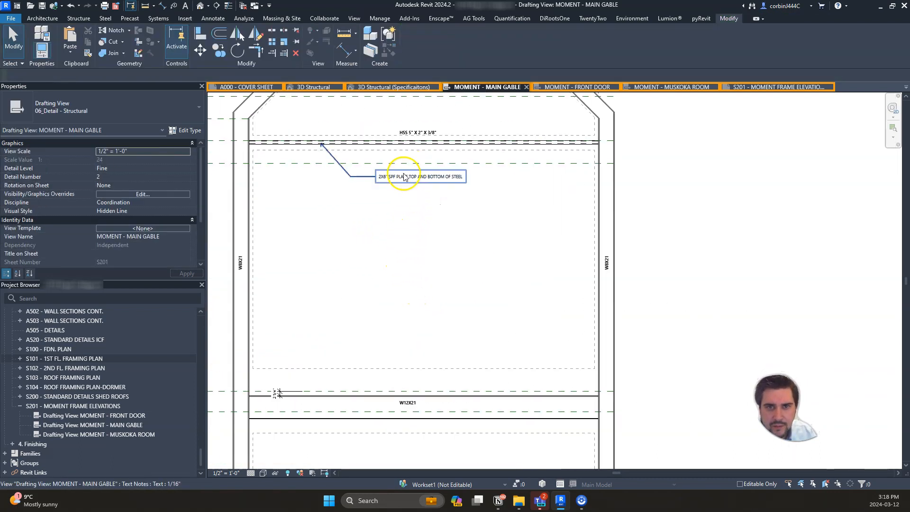
left_click(396, 178)
left_click_drag(362, 176, 364, 380)
left_click_drag(321, 345, 317, 393)
left_click(350, 325)
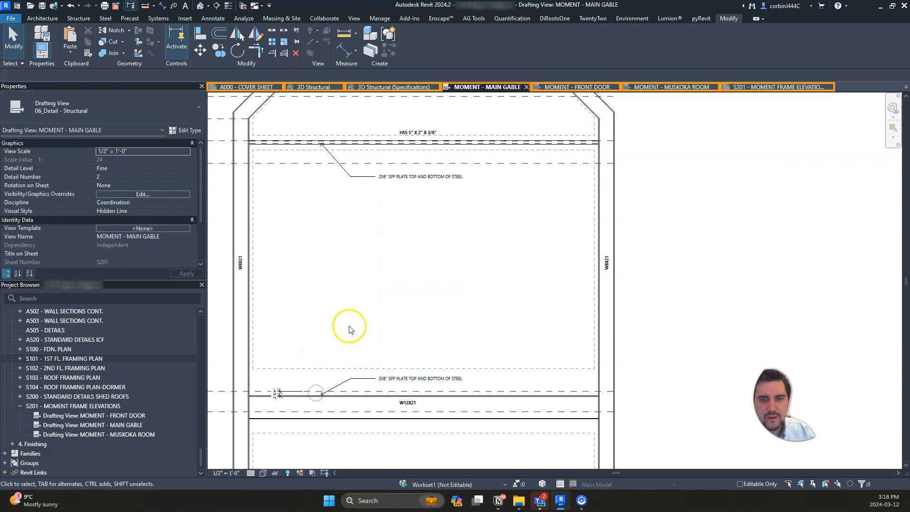
- Change the BASEMENT FLOOR note's text type to 1/8"
scroll(377, 348, "down", 3)
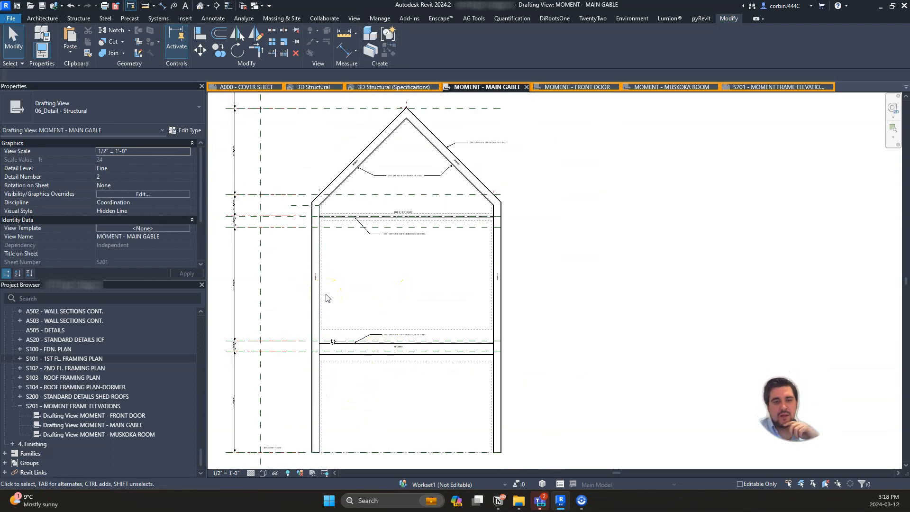
scroll(294, 416, "down", 2)
scroll(264, 451, "up", 8)
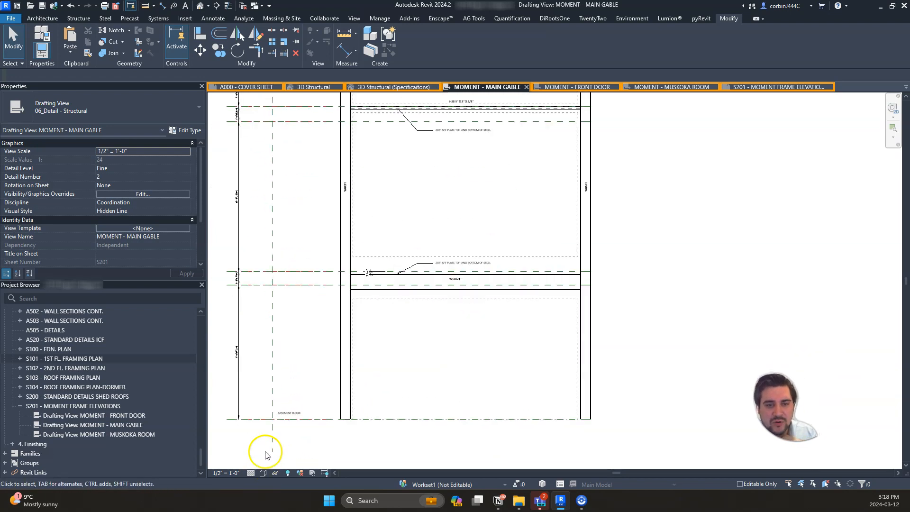
scroll(305, 388, "up", 1)
left_click(301, 382)
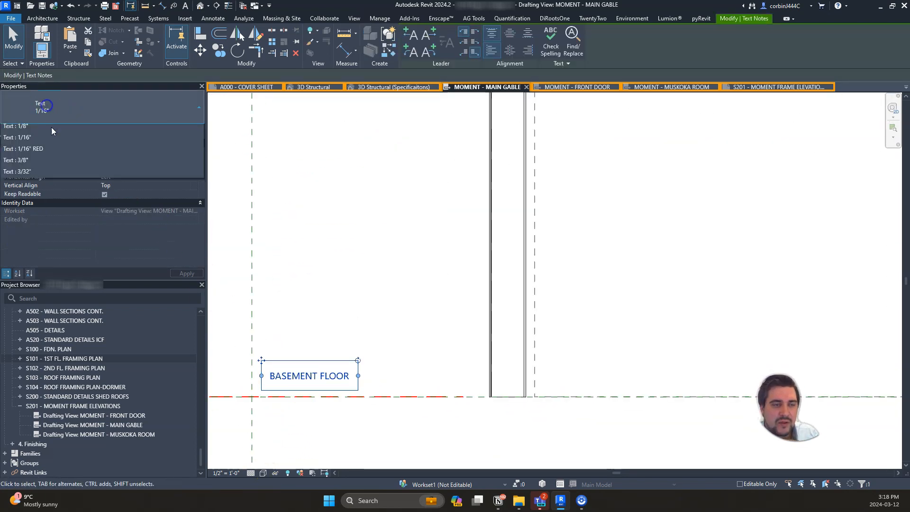
left_click(51, 116)
scroll(48, 246, "up", 3)
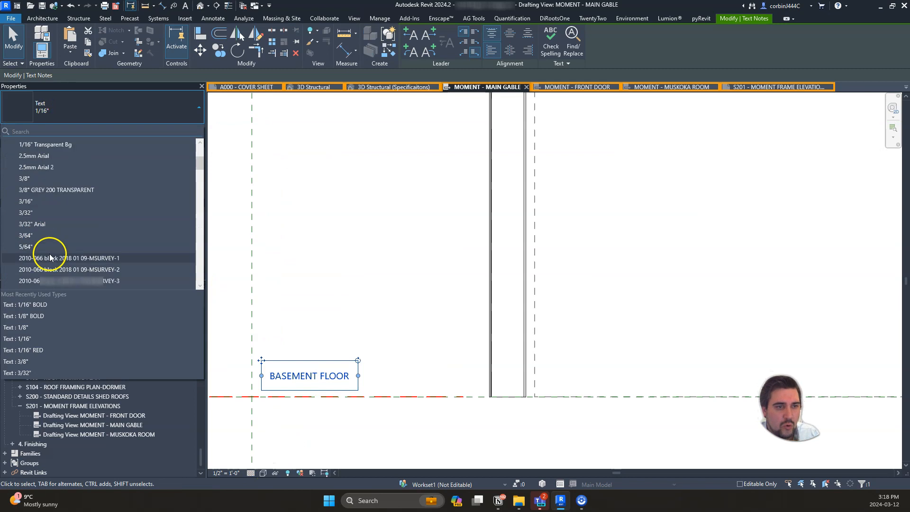
left_click(33, 179)
- Copy the BASEMENT FLOOR note with Multiple enabled to the level lines at the lower beam, the eaves and the ridge
scroll(366, 300, "down", 4)
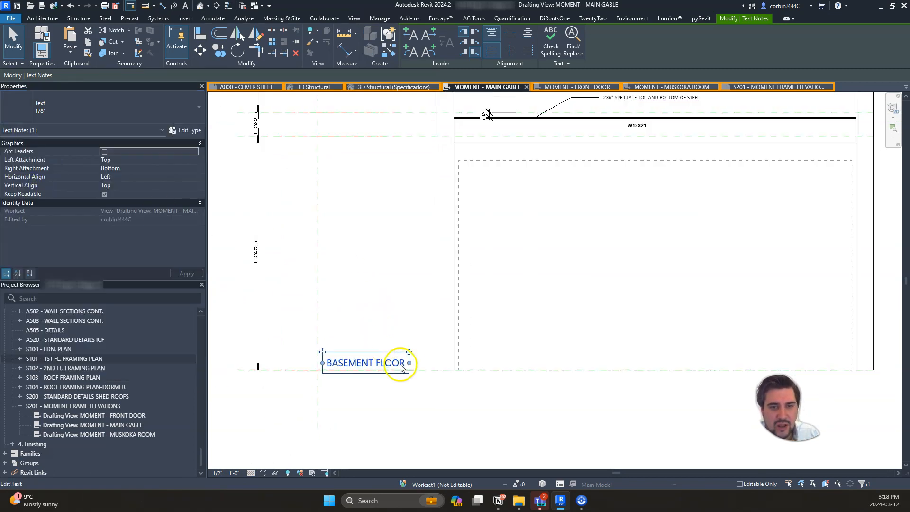
scroll(408, 384, "up", 2)
left_click(219, 50)
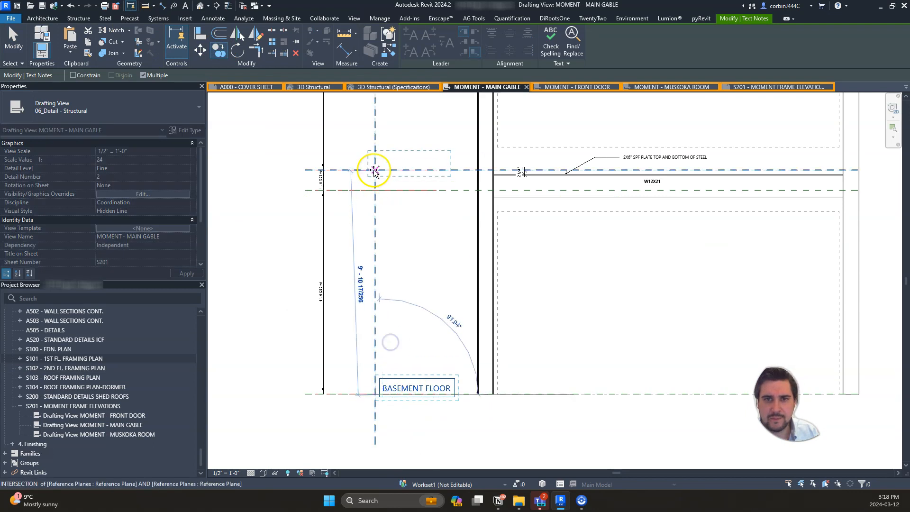
scroll(383, 167, "up", 4)
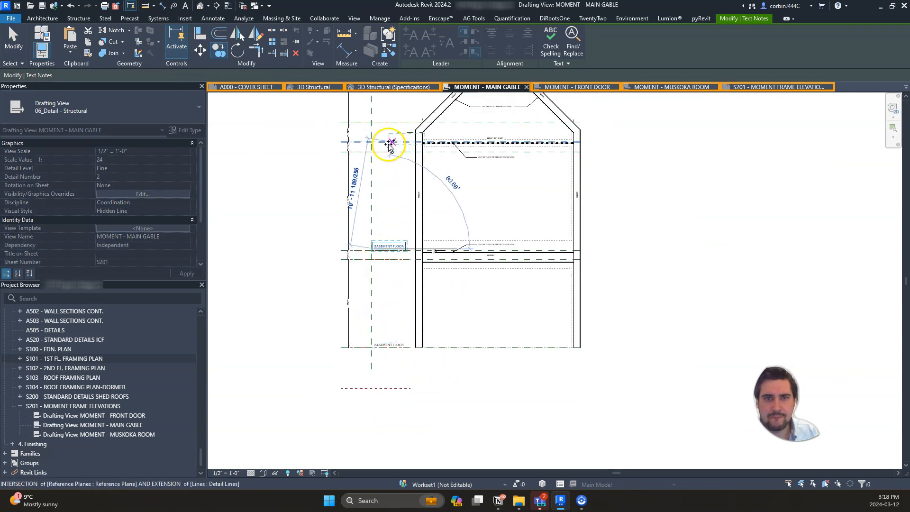
scroll(358, 143, "down", 3)
scroll(358, 147, "up", 2)
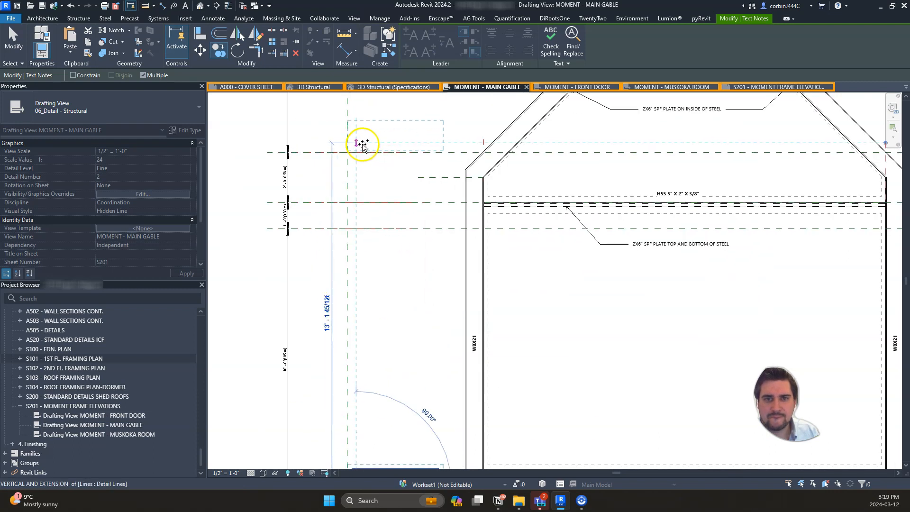
scroll(358, 140, "down", 2)
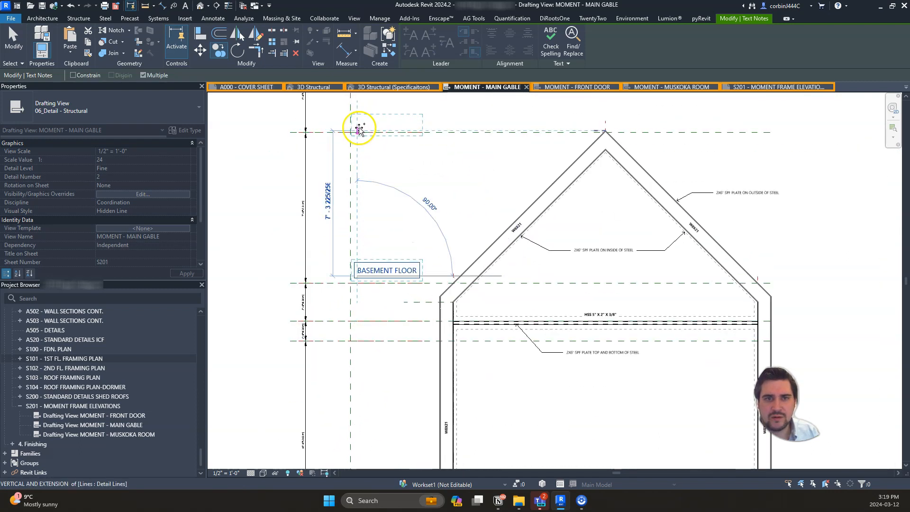
left_click(358, 124)
scroll(357, 137, "down", 3)
- Lower the topmost BASEMENT FLOOR copy to just above the ridge line and delete the surplus copy
scroll(358, 126, "up", 5)
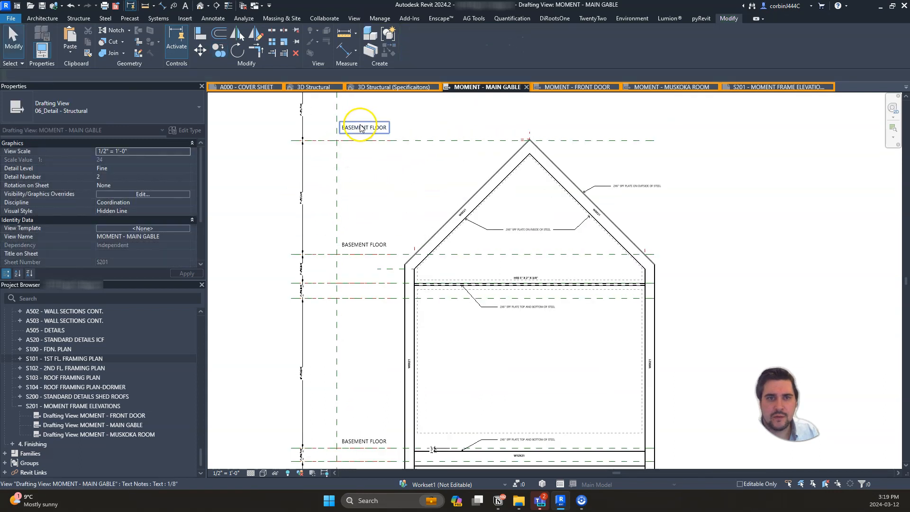
left_click_drag(345, 131, 343, 149)
key("Escape")
scroll(370, 137, "down", 3)
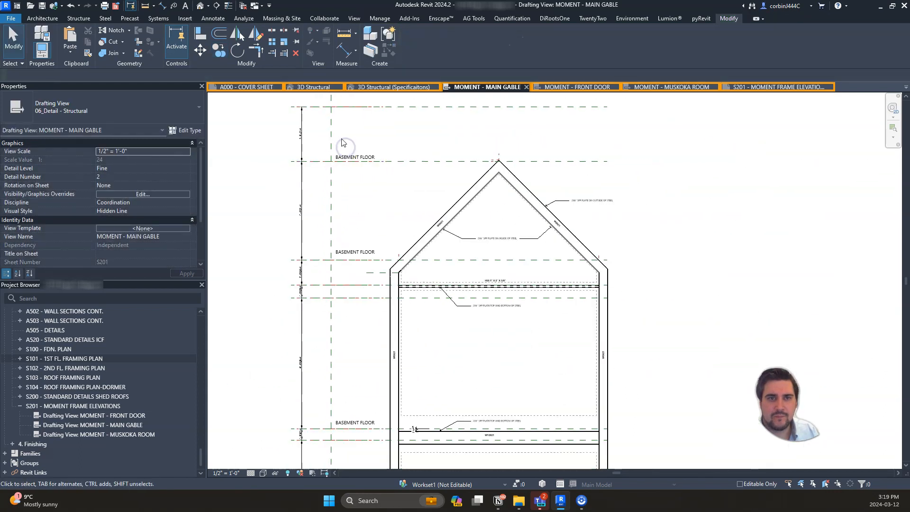
scroll(384, 126, "up", 2)
left_click_drag(368, 103, 367, 103)
key("Delete")
- Change the note copied above the lower beam's upper level line to read 1ST FLOOR
scroll(360, 137, "down", 5)
scroll(359, 180, "up", 1)
scroll(364, 290, "down", 2)
scroll(362, 331, "up", 4)
double_click(357, 240)
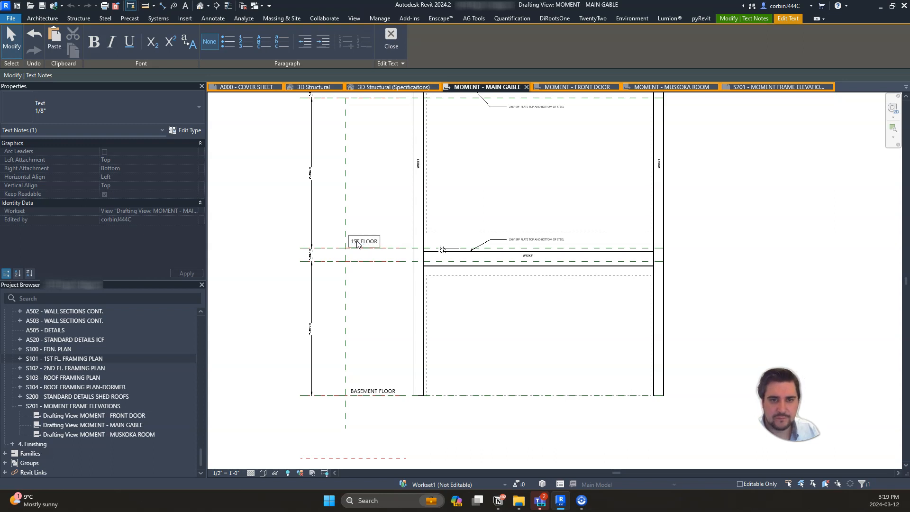
left_click(360, 221)
- Copy the 1ST FLOOR note down to just above the next level line and change its text to BSMT. TOP OF WALL
scroll(359, 220, "up", 2)
left_click_drag(350, 256, 340, 294)
scroll(355, 284, "up", 1)
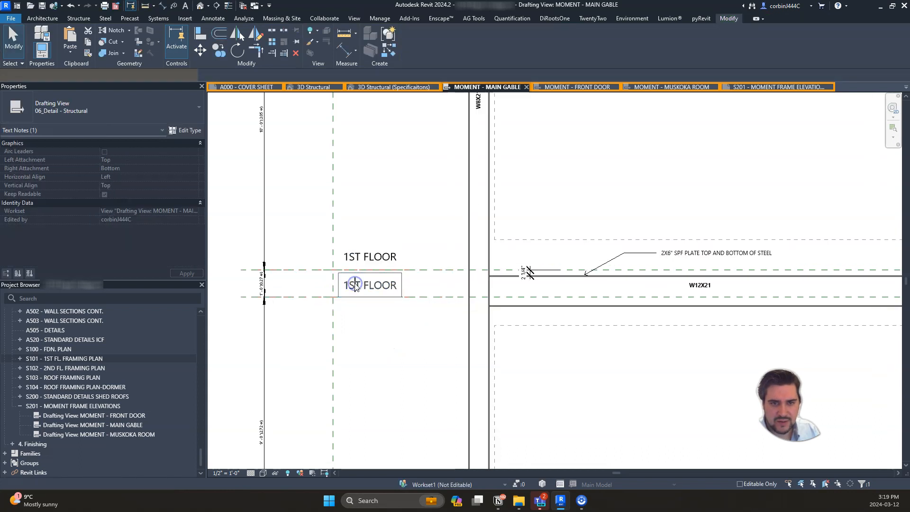
double_click(356, 286)
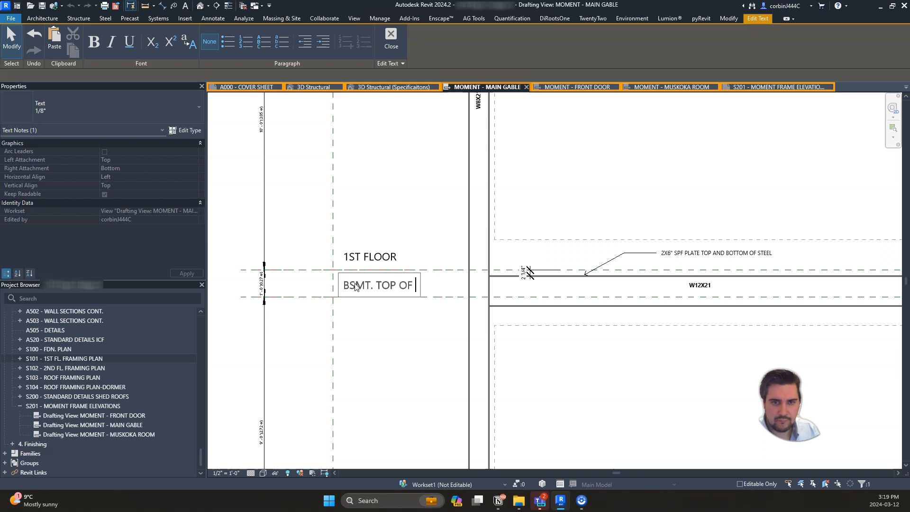
left_click(361, 212)
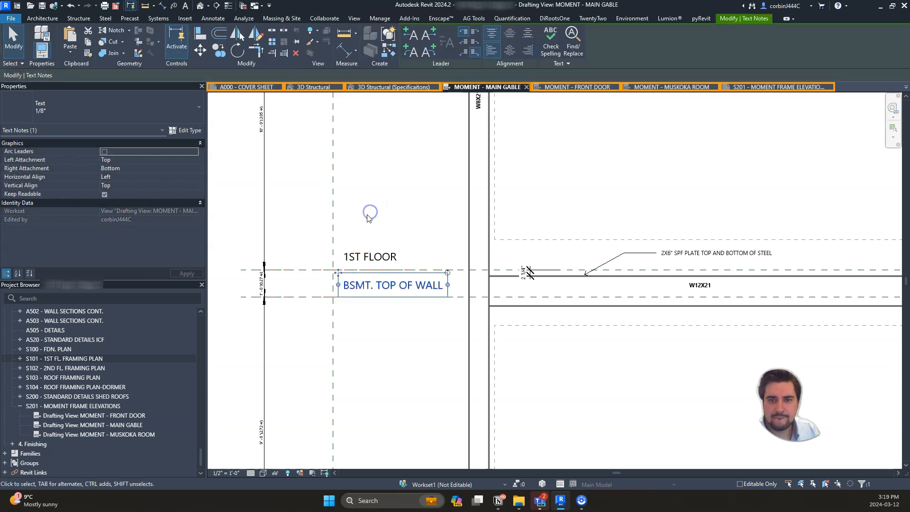
left_click(358, 308)
scroll(356, 315, "up", 1)
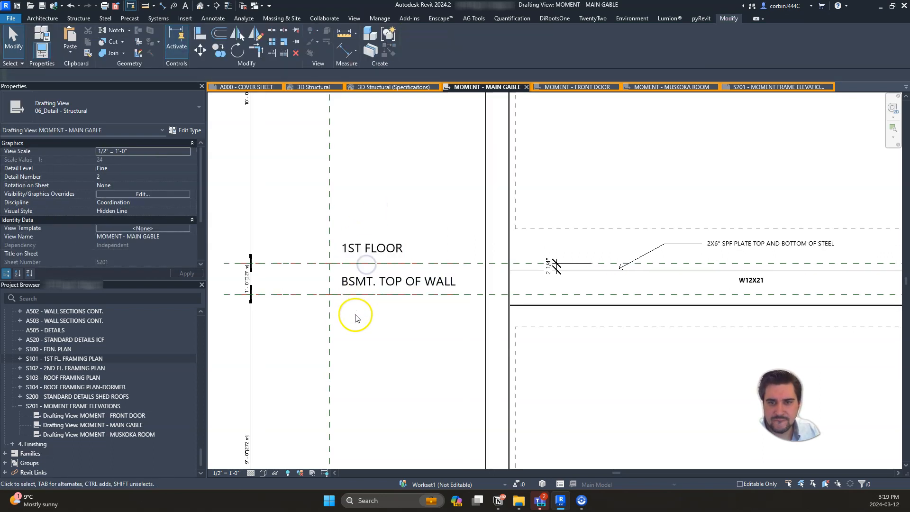
- Nudge the 1ST FLOOR and BSMT. TOP OF WALL notes down closer to their level lines
left_click(352, 272)
left_click_drag(335, 269, 346, 251, "ctrl")
left_click(331, 342)
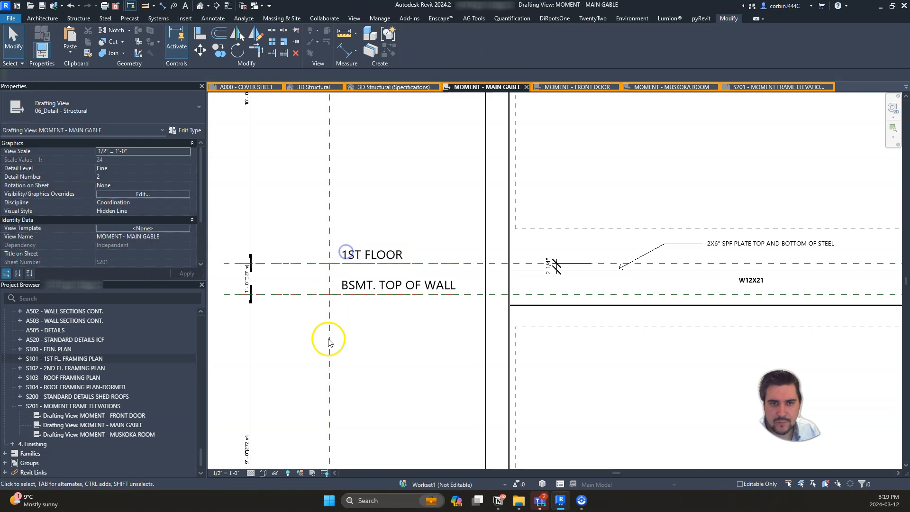
- Move the BASEMENT FLOOR note to the level line just below the HSS beam and change its text to 1ST FL. TOP OF WALL 1
scroll(331, 342, "down", 5)
scroll(365, 190, "up", 5)
left_click_drag(319, 209, 309, 311)
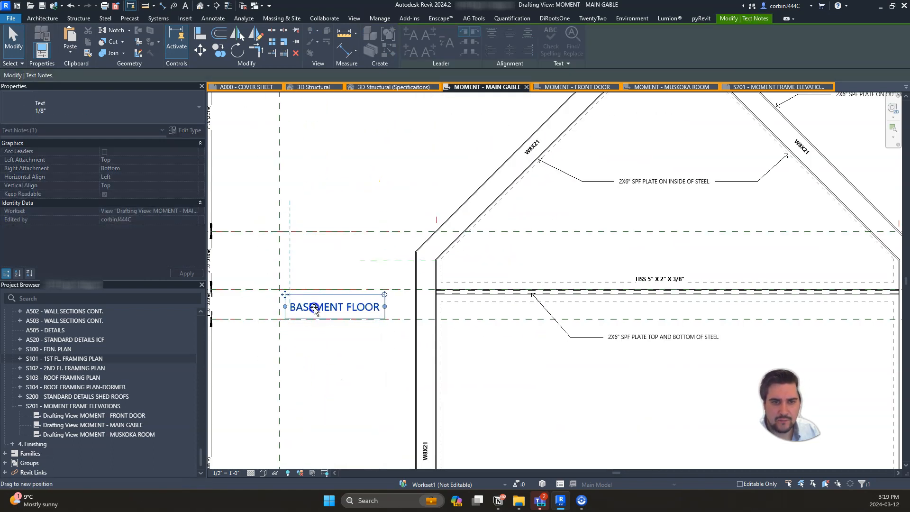
double_click(315, 308)
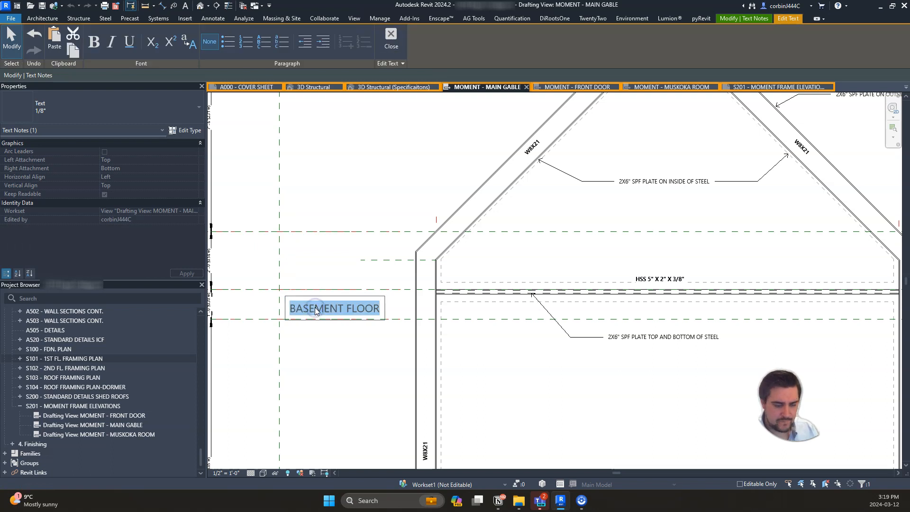
type("1")
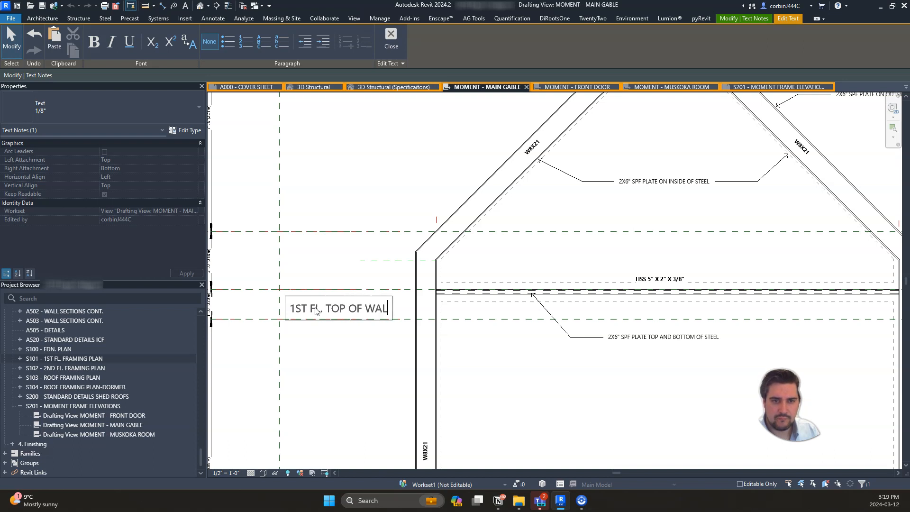
scroll(315, 311, "up", 1)
left_click(305, 284)
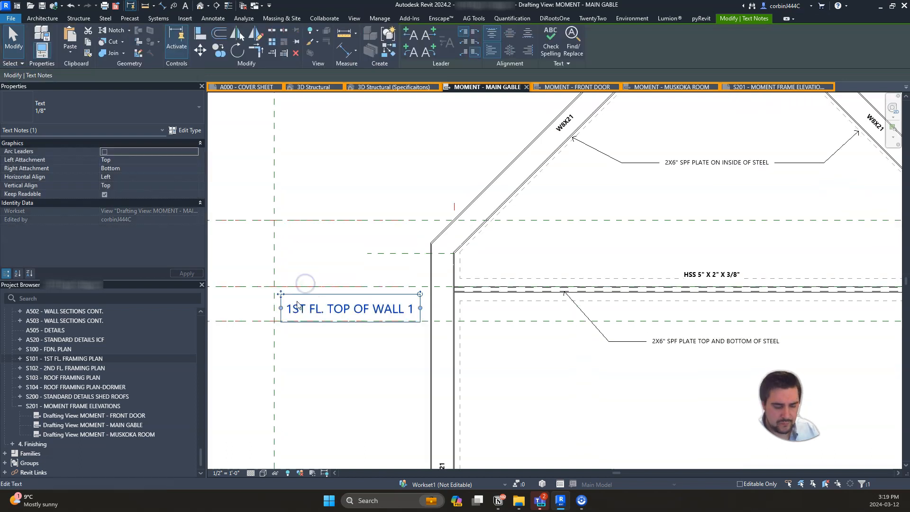
- Copy the 1ST FL. TOP OF WALL 1 note to the two level lines above it, at the HSS beam and near the eaves
mouse_move(280, 286)
left_mouse_down()
mouse_move(284, 296)
mouse_move(278, 286)
left_mouse_up()
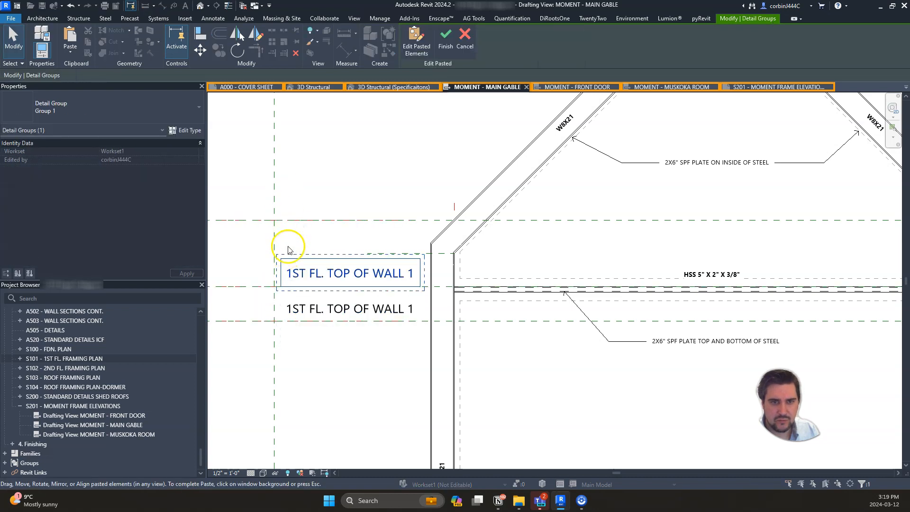
key("ctrl+v")
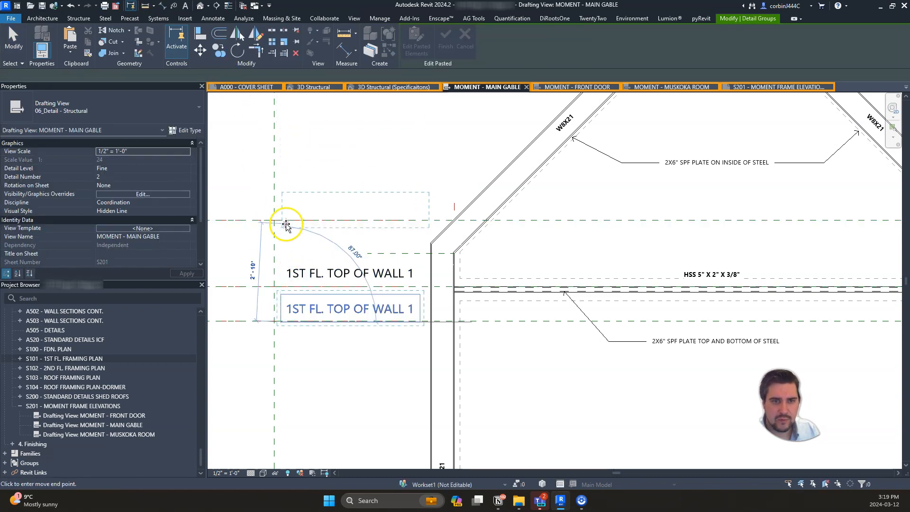
left_click(282, 223)
- Renumber the upper copy to 1ST FL. TOP OF WALL 3 and the middle copy to 1ST FL. TOP OF WALL 2
left_click(411, 205)
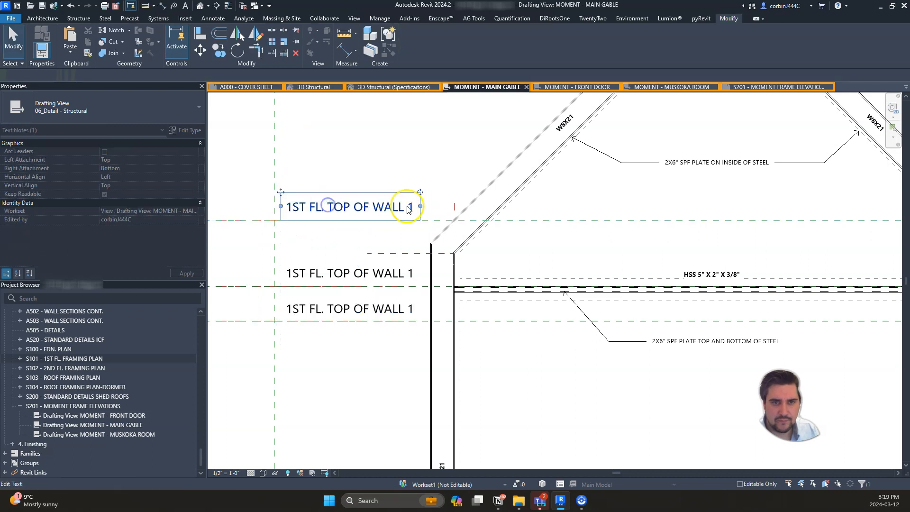
double_click(409, 205)
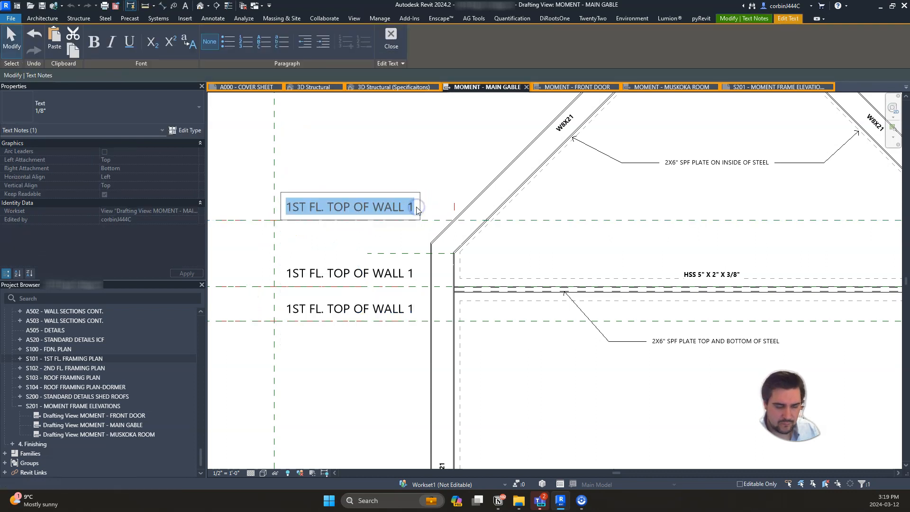
type("3")
key("ctrl+z")
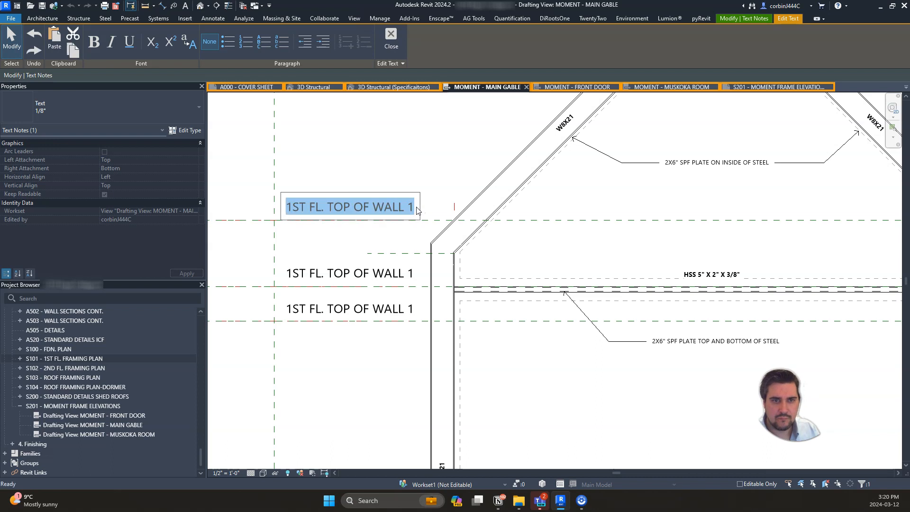
left_click(417, 211)
left_click(409, 259)
left_click(412, 279)
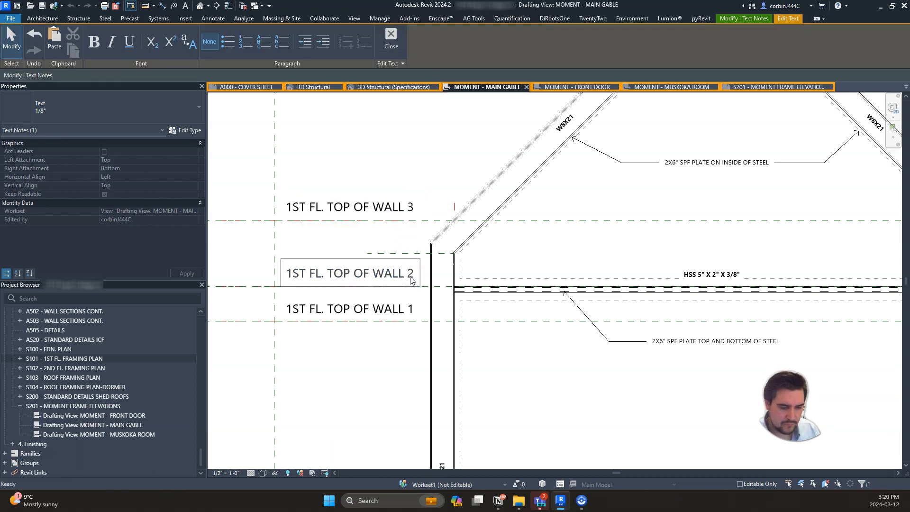
- Nudge the three 1ST FL. TOP OF WALL notes down so they sit closer to their level lines
left_click(295, 263)
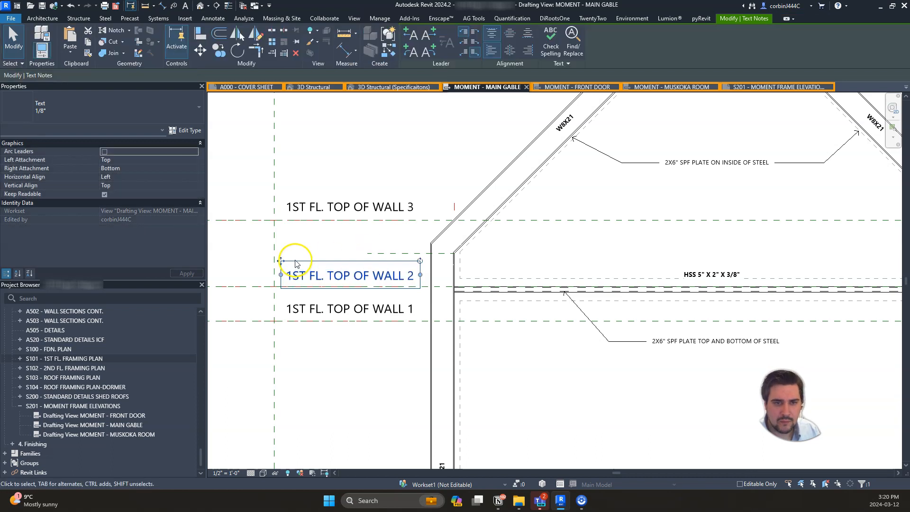
left_click(294, 311)
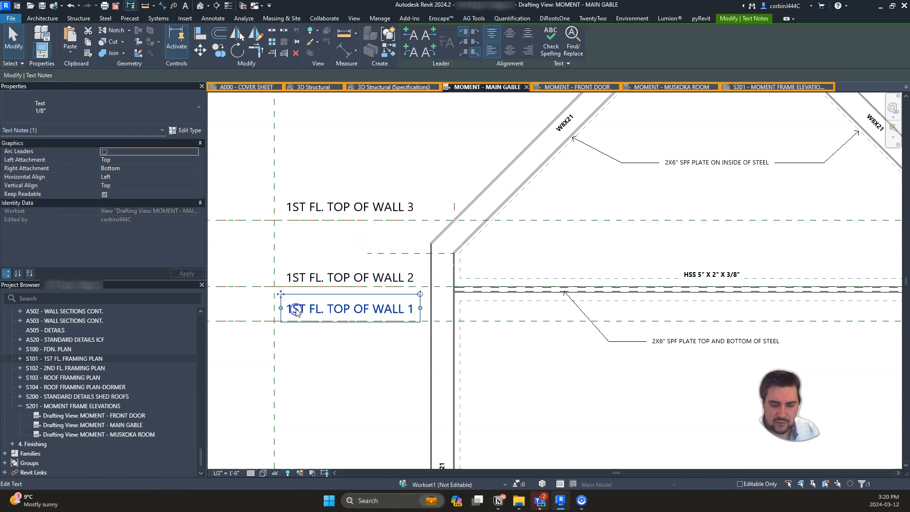
left_click_drag(323, 212, 324, 216)
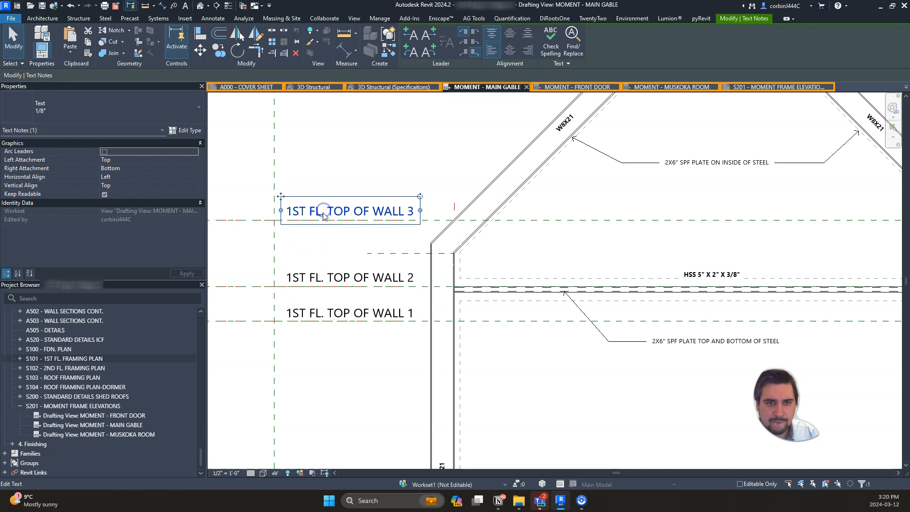
left_click(319, 241)
- Start an aligned dimension string at the top of the HSS beam and carry it through the 1ST FLOOR line down to the BASEMENT FLOOR line
scroll(303, 258, "down", 3)
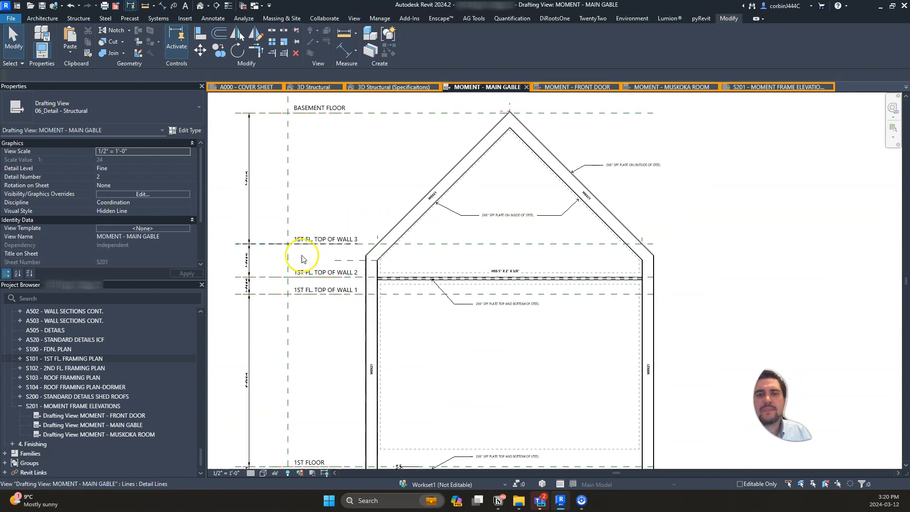
left_click(161, 4)
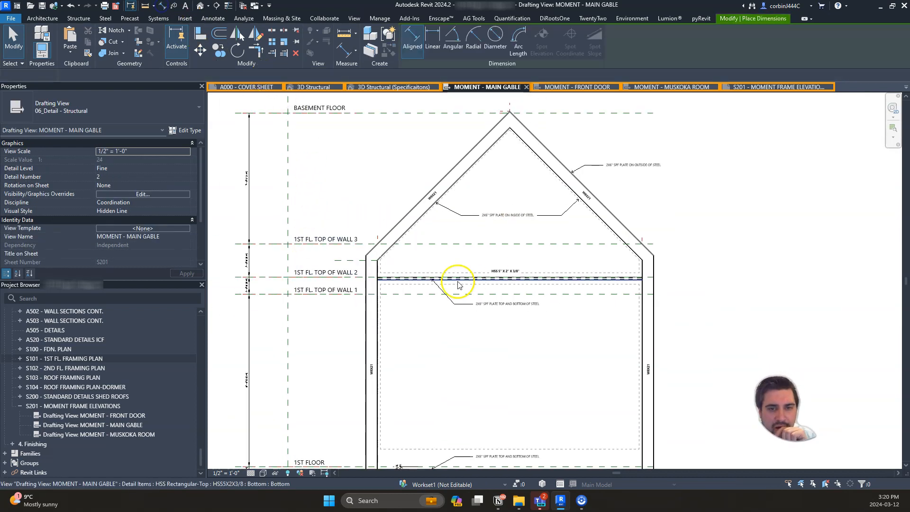
scroll(377, 280, "up", 5)
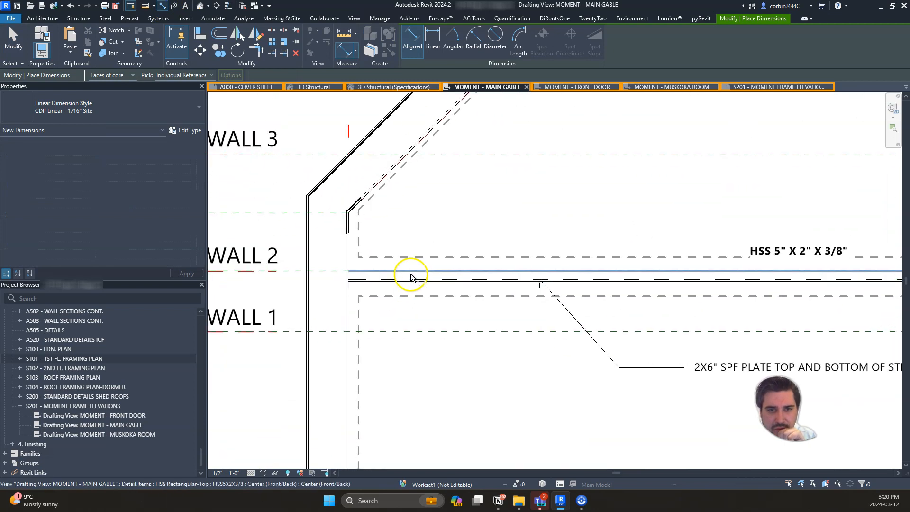
scroll(415, 251, "down", 4)
scroll(420, 285, "up", 4)
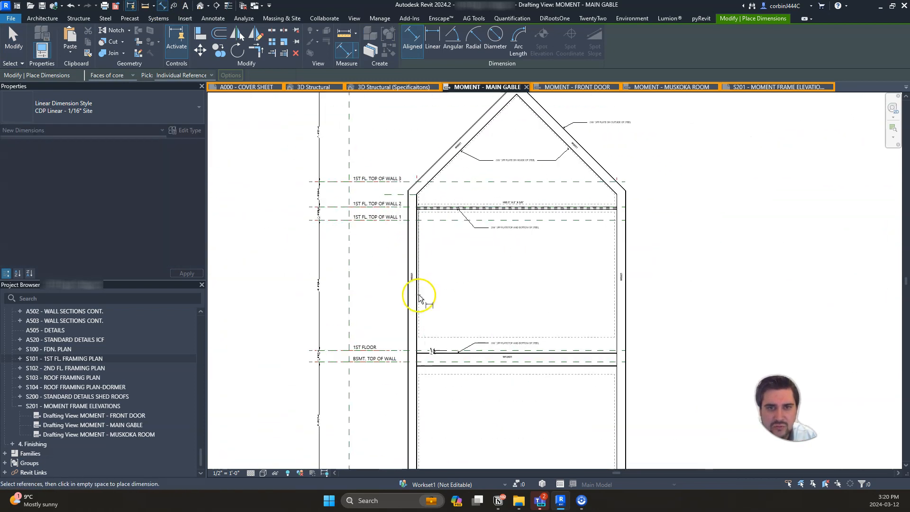
scroll(396, 348, "down", 2)
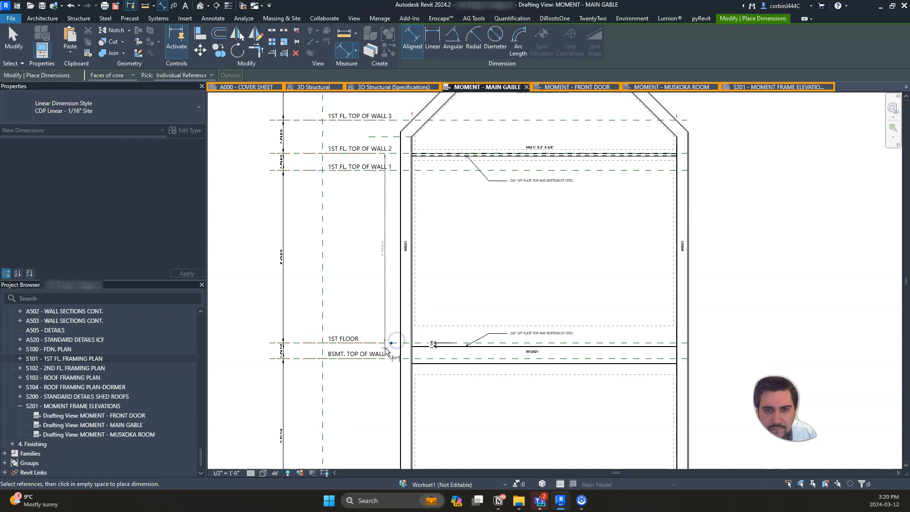
scroll(392, 348, "up", 1)
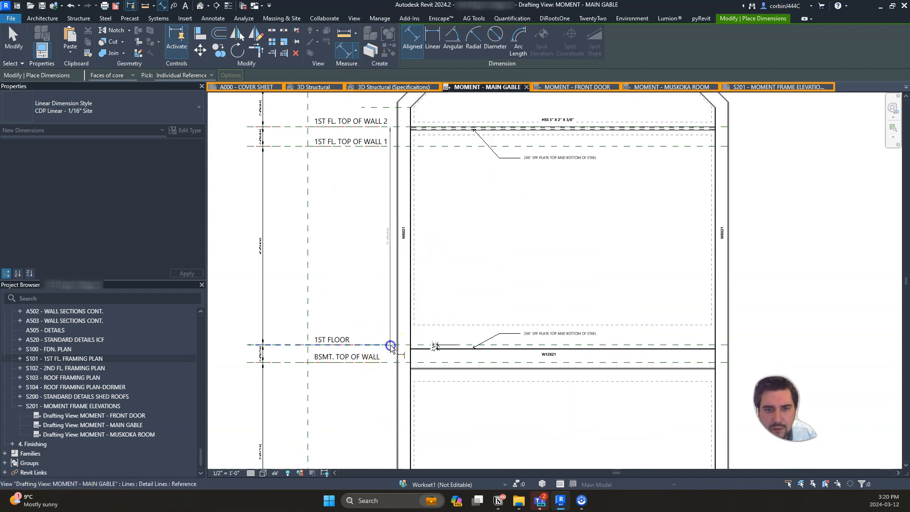
scroll(431, 356, "up", 3)
scroll(418, 334, "down", 5)
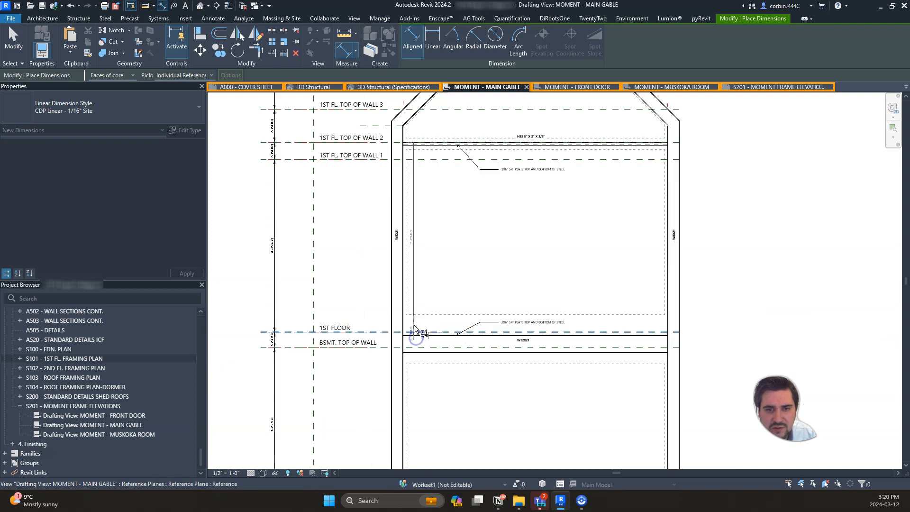
scroll(419, 313, "down", 3)
scroll(419, 374, "up", 6)
left_click(422, 351)
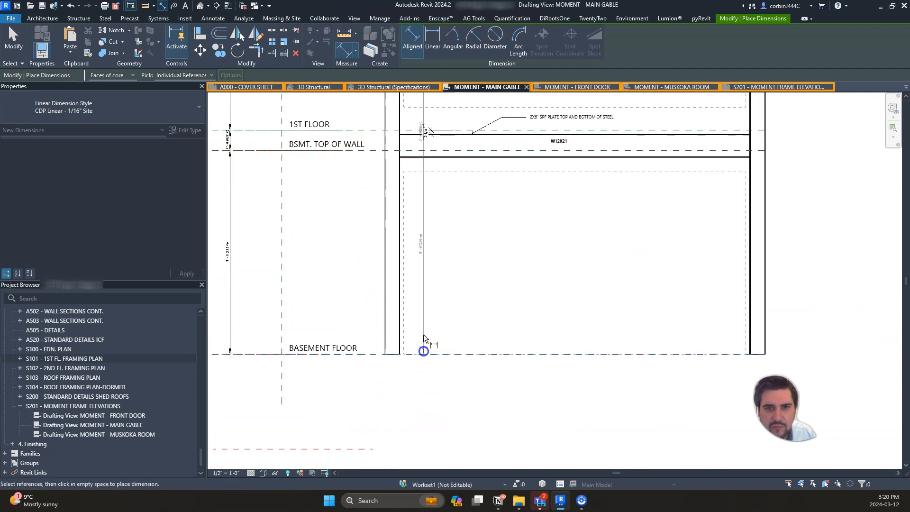
- Swap the string's 1ST FLOOR reference for the top of the W12X21 beam and place the dimension just inside the left column
scroll(413, 204, "down", 3)
scroll(413, 205, "up", 6)
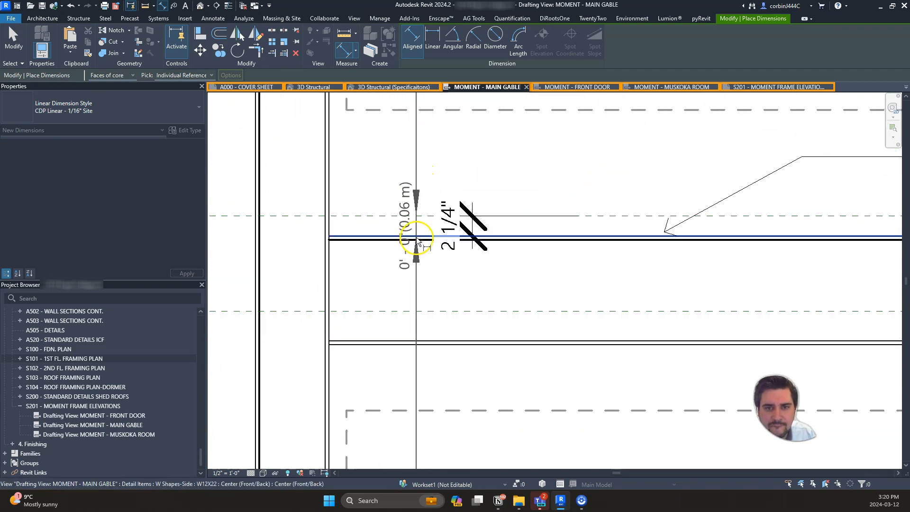
scroll(425, 180, "down", 2)
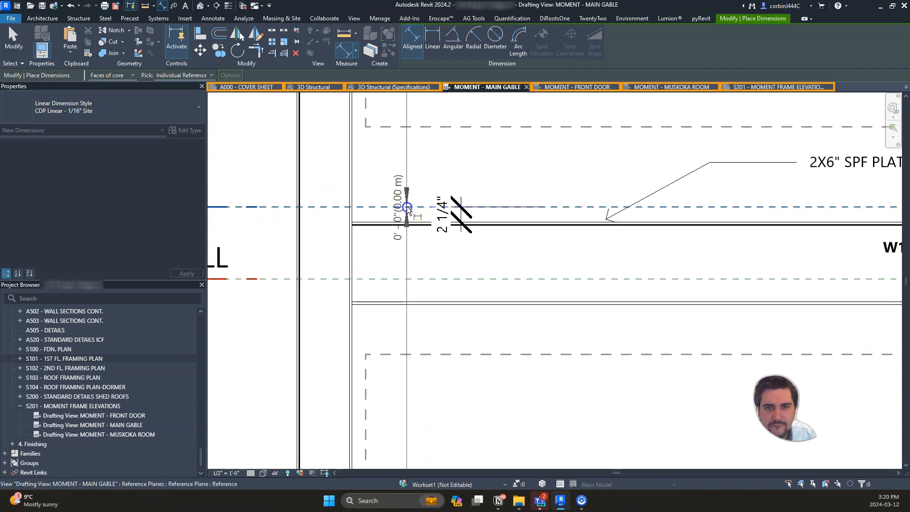
left_click(403, 221)
scroll(402, 223, "down", 5)
left_click(409, 179)
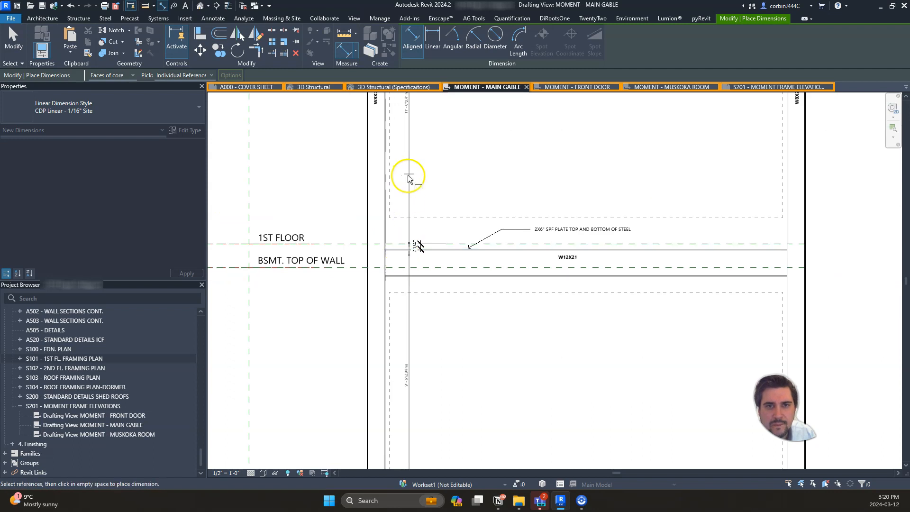
left_click(397, 184)
scroll(397, 183, "up", 3)
key("Escape")
- Change the new vertical dimension string's type to CDP Linear - 1/16" DETAIL
left_click(400, 157)
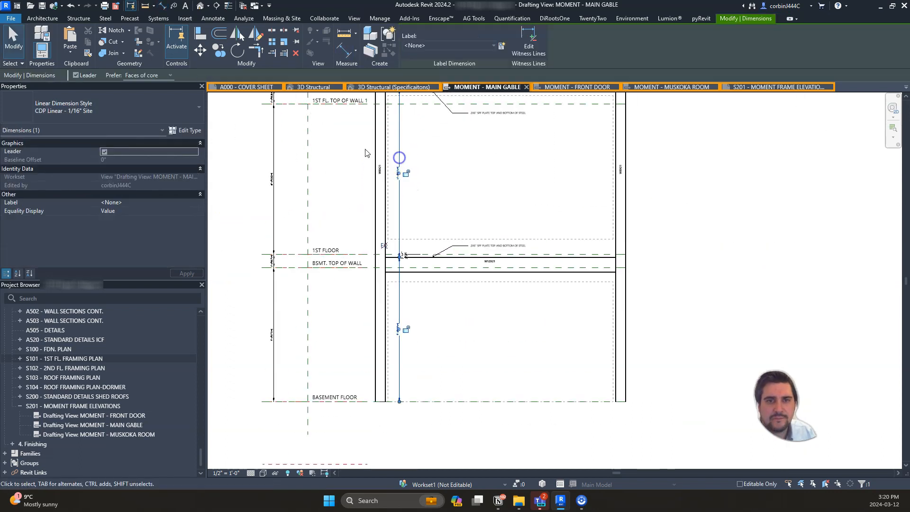
left_click(131, 110)
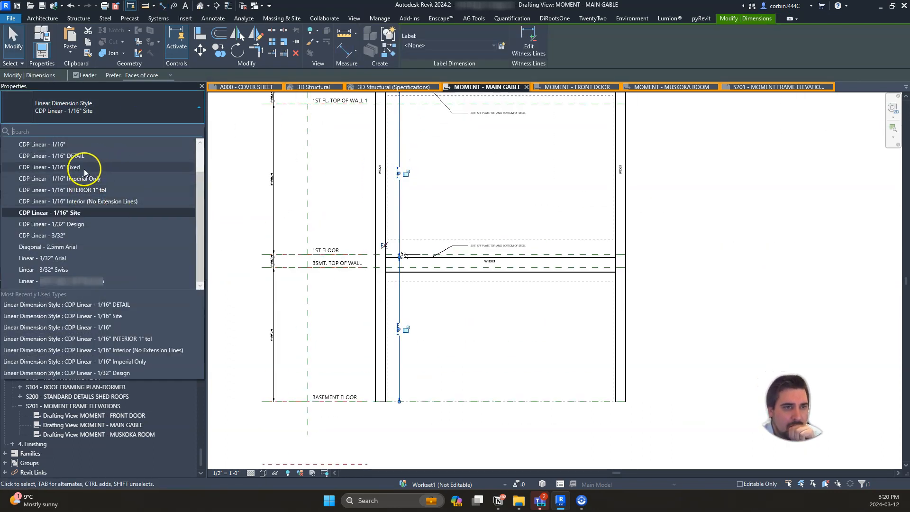
scroll(89, 187, "up", 1)
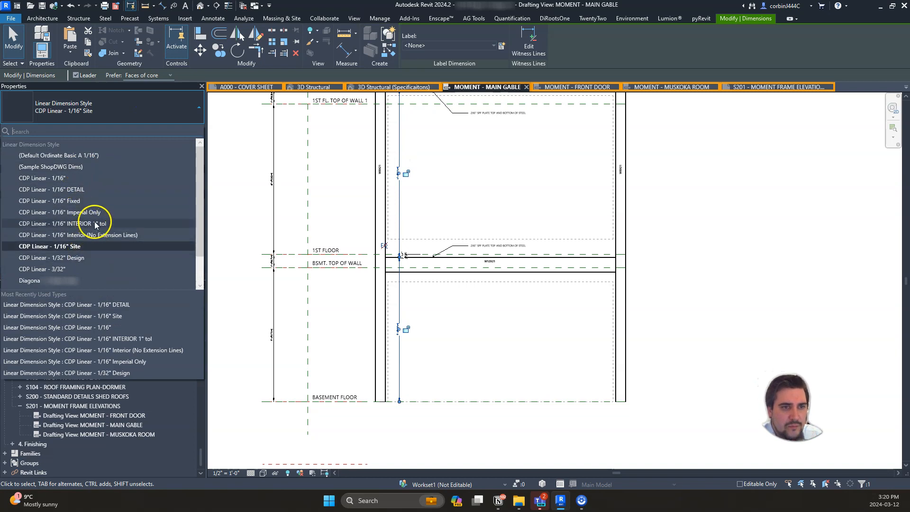
left_click(82, 190)
scroll(407, 275, "down", 5)
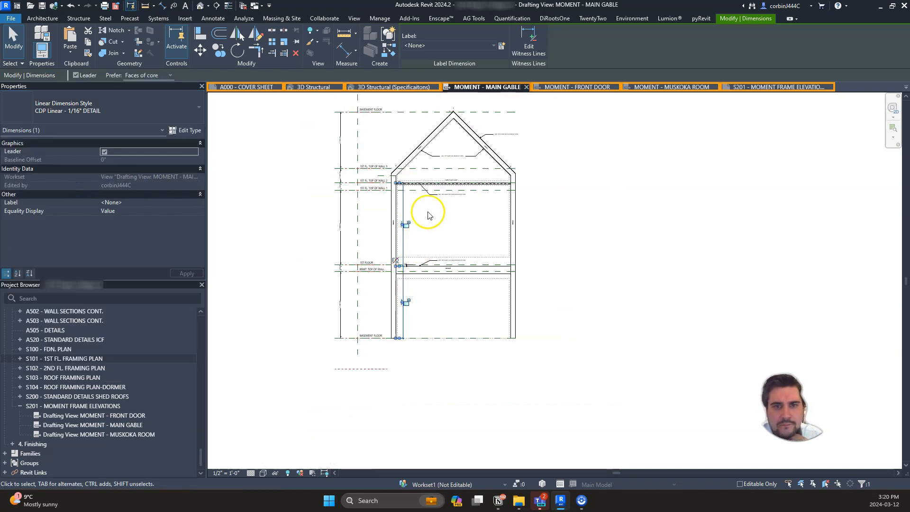
left_click(429, 213)
- Edit the string's witness lines to add the outer corner where the left column meets the rafter
scroll(413, 202, "up", 6)
scroll(399, 280, "up", 5)
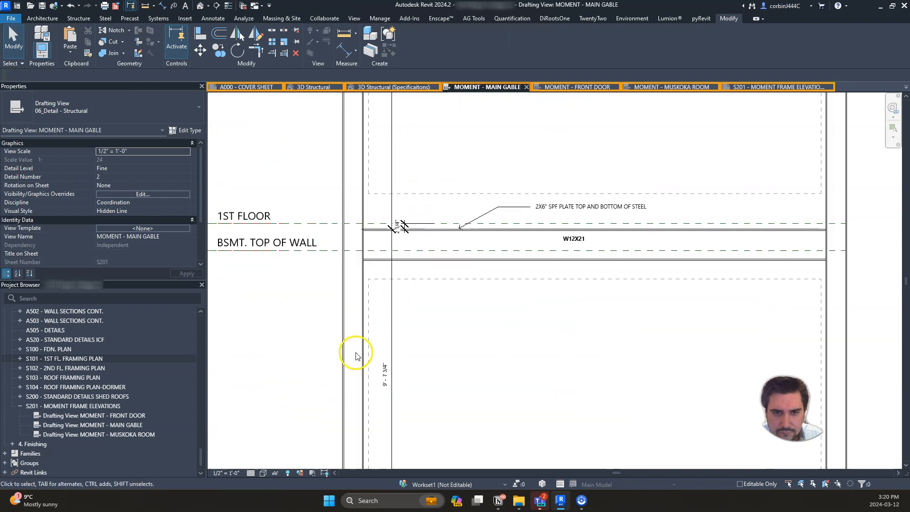
scroll(390, 318, "down", 5)
scroll(391, 318, "down", 2)
scroll(371, 270, "up", 3)
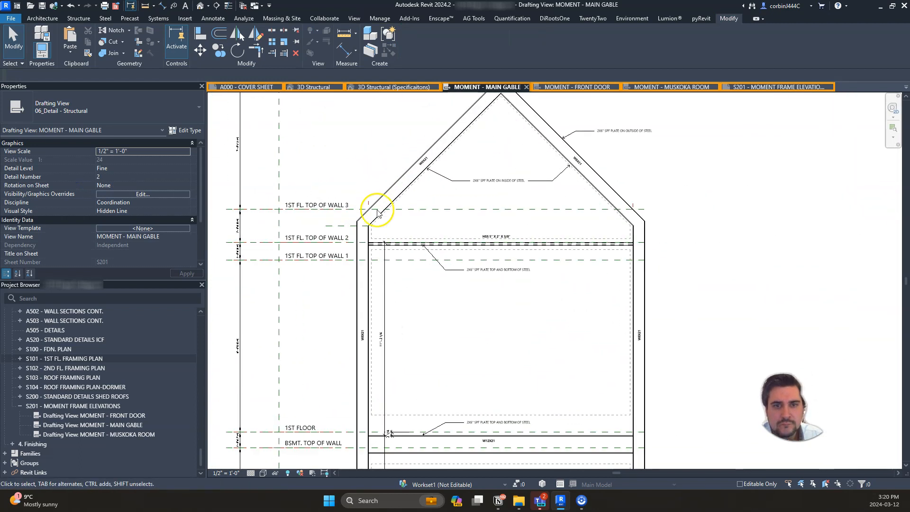
left_click(380, 229)
scroll(380, 229, "up", 4)
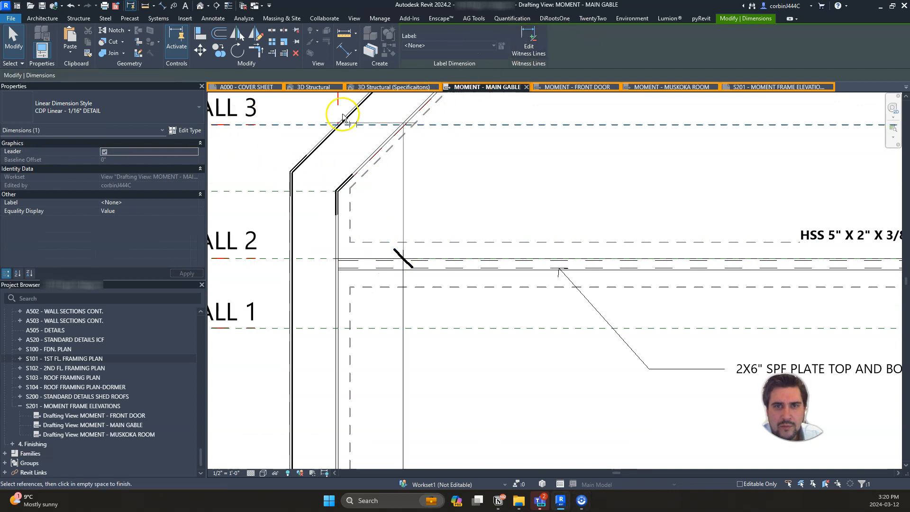
left_click(289, 171)
scroll(285, 237, "down", 3)
- Add the outer peak of the gable at the ridge to the vertical dimension string and finish editing its witness lines
scroll(349, 240, "down", 2)
scroll(420, 130, "up", 6)
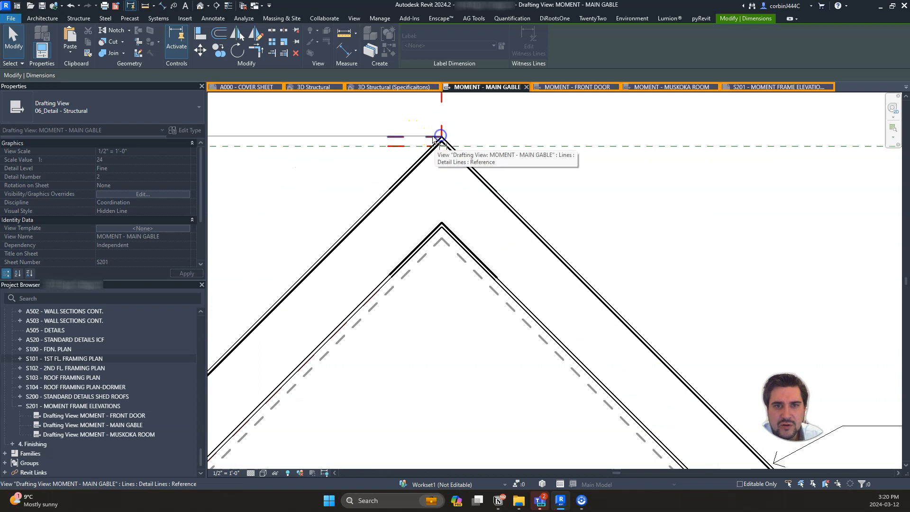
scroll(403, 142, "down", 4)
left_click(285, 180)
scroll(396, 139, "down", 5)
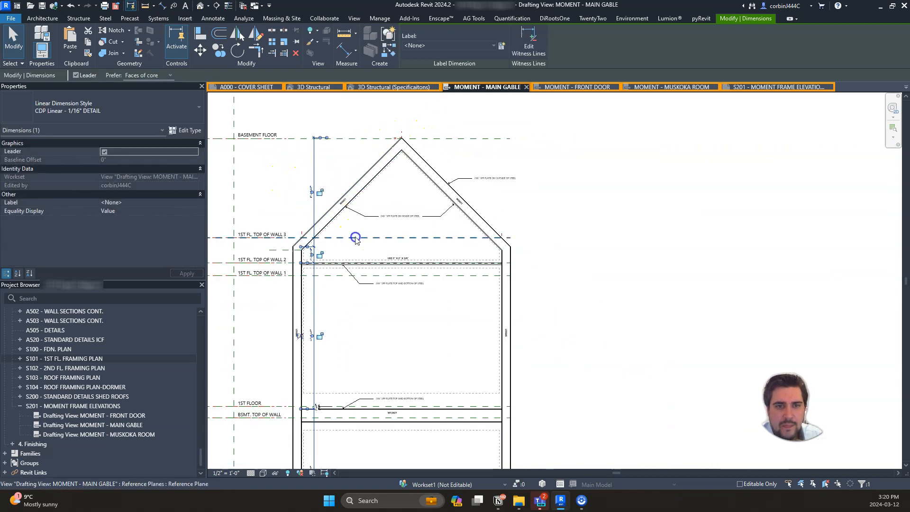
left_click(566, 296)
scroll(382, 349, "up", 3)
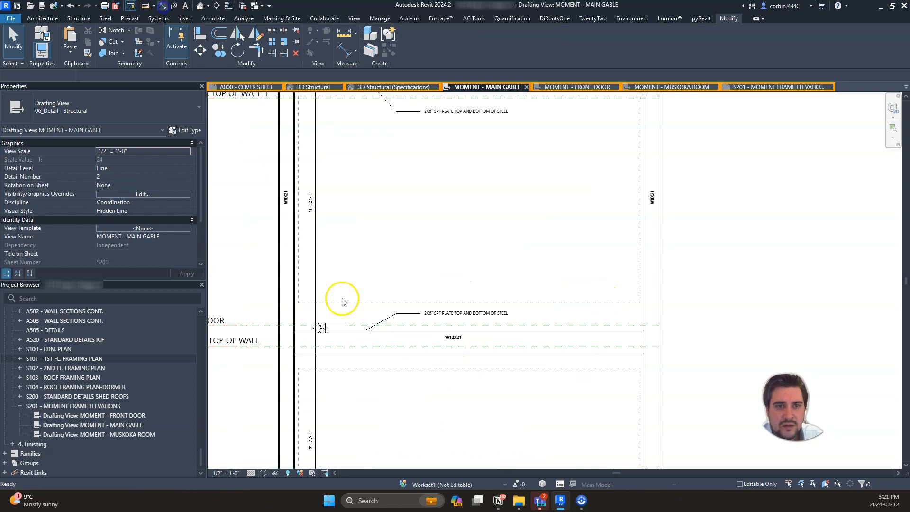
- Place a horizontal aligned dimension between the inner faces of the left and right columns, just above the W12X21 beam
scroll(316, 320, "up", 2)
left_click(278, 313)
scroll(395, 260, "down", 3)
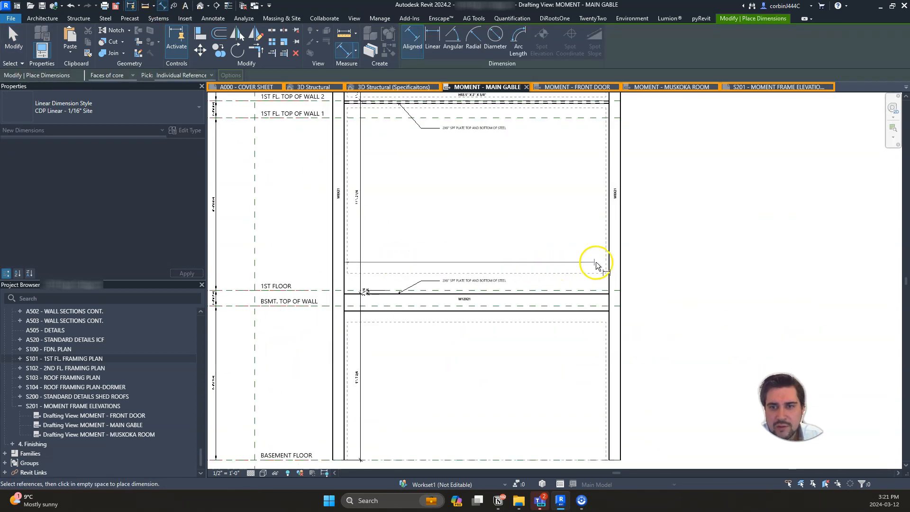
scroll(596, 265, "up", 3)
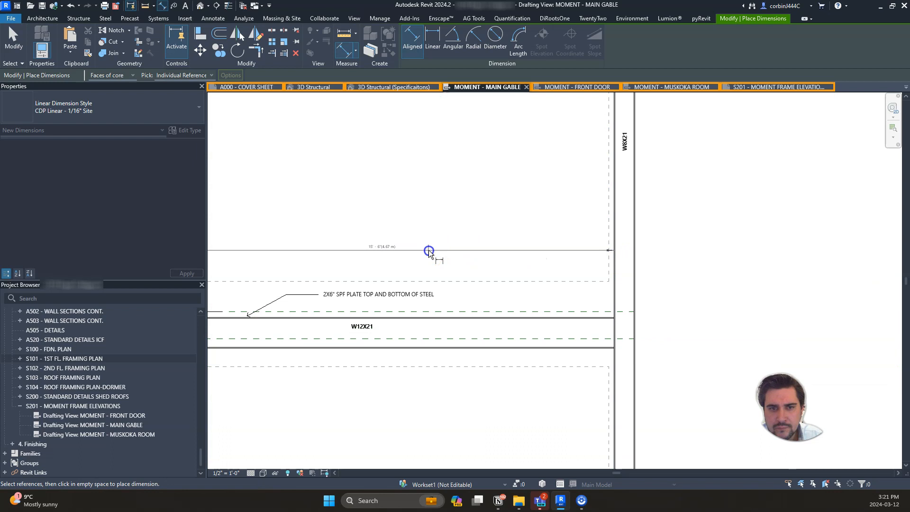
left_click(393, 251)
key("Escape")
- Change the new horizontal dimension's type to CDP Linear - 1/16" DETAIL
left_click(383, 250)
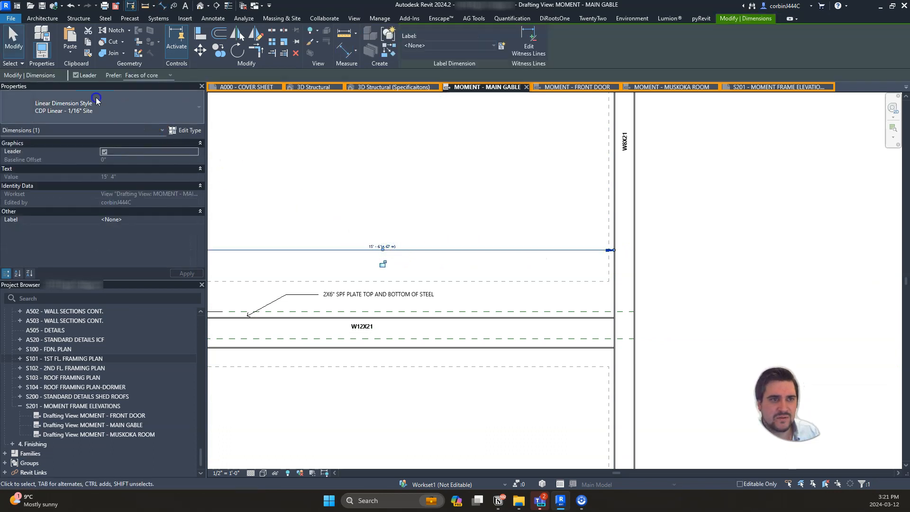
left_click(97, 100)
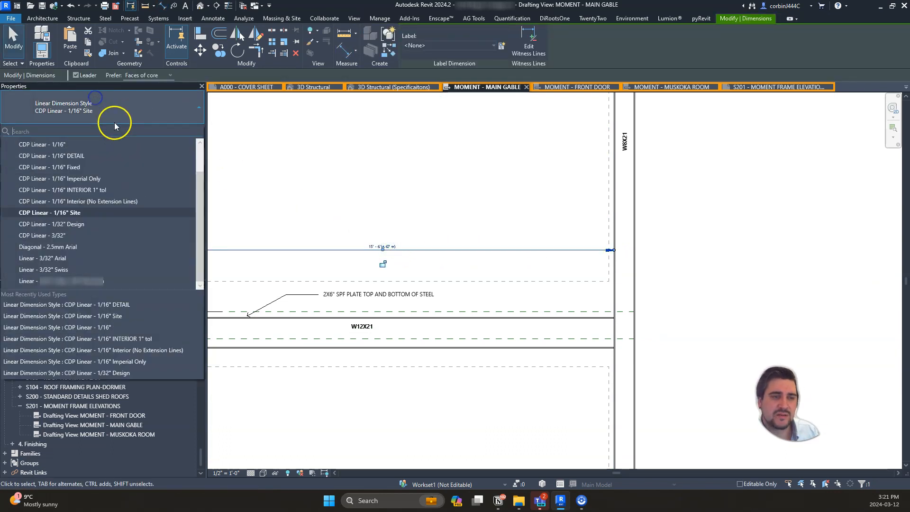
left_click(103, 157)
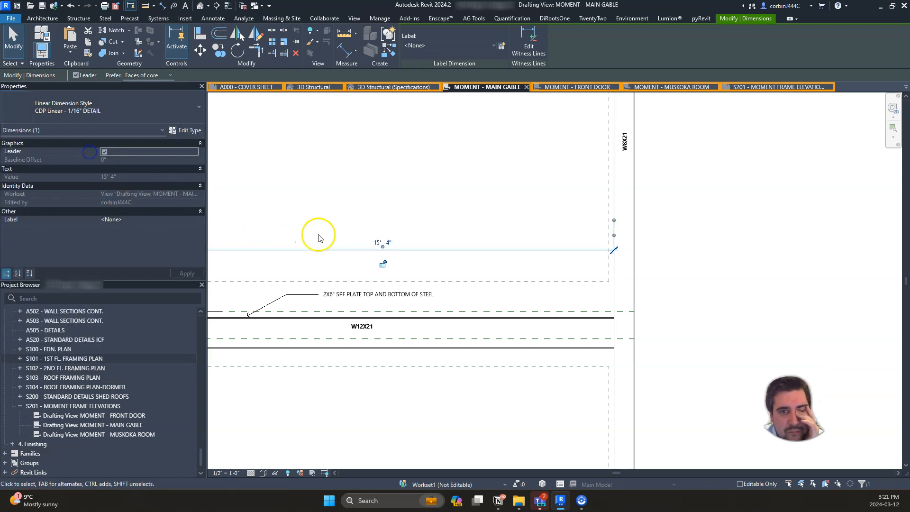
scroll(352, 203, "up", 3)
left_click(352, 204)
scroll(289, 258, "down", 5)
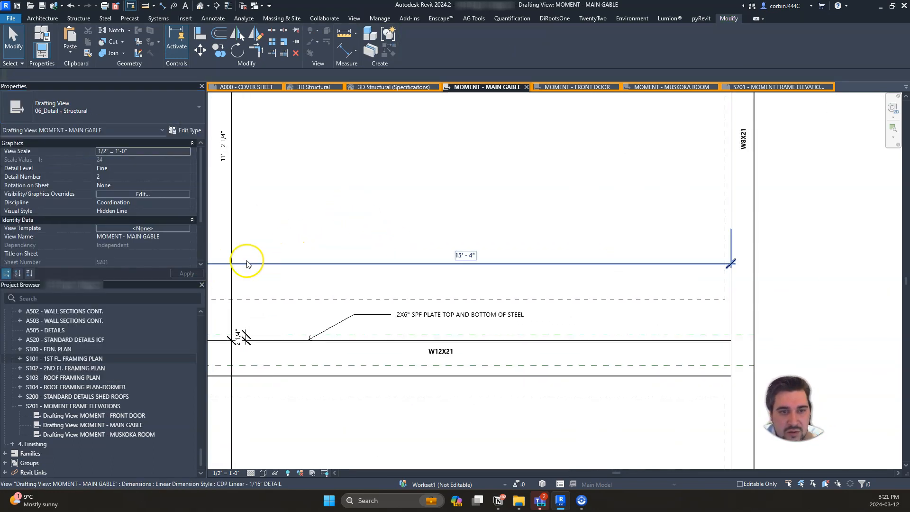
- Check the horizontal dimension's ends at both columns and its placement within the whole frame
left_click(332, 266)
scroll(290, 260, "up", 3)
scroll(285, 254, "down", 4)
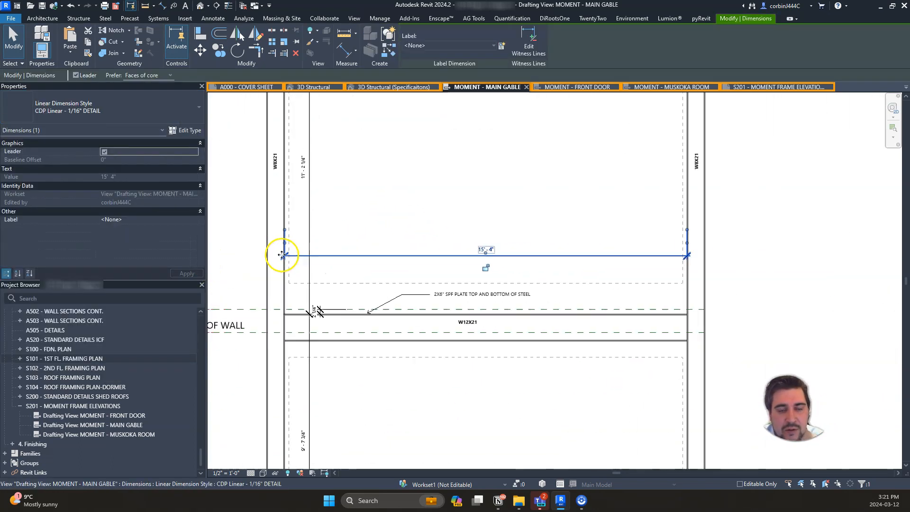
scroll(285, 256, "up", 1)
scroll(392, 262, "up", 1)
scroll(386, 259, "down", 4)
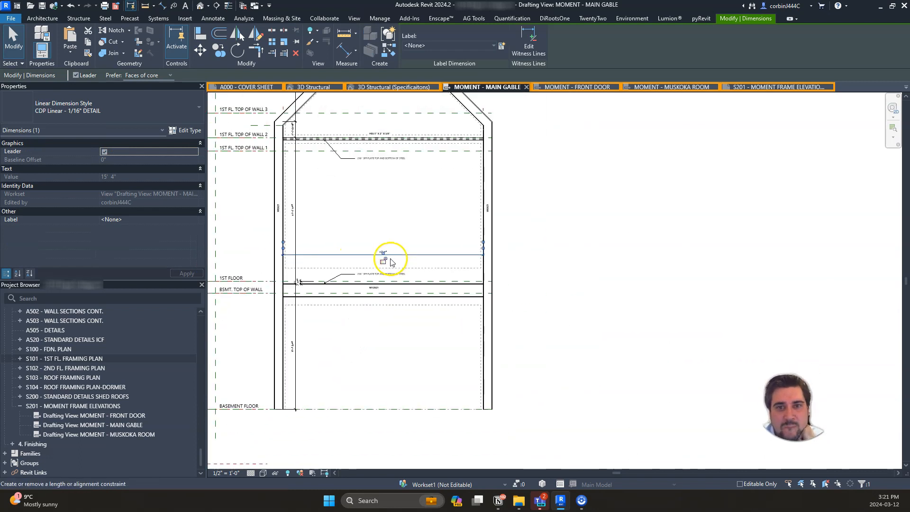
scroll(386, 261, "up", 2)
scroll(386, 266, "up", 3)
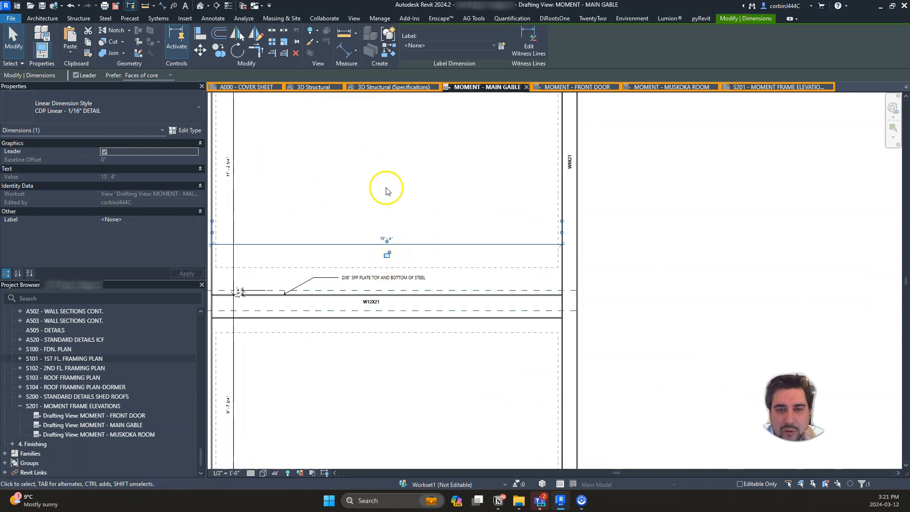
scroll(382, 266, "down", 5)
scroll(412, 407, "up", 2)
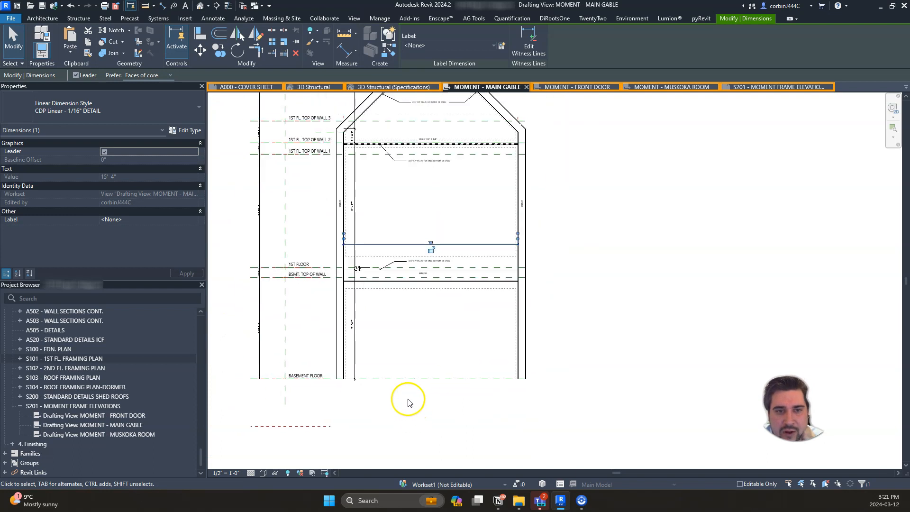
scroll(326, 159, "down", 3)
scroll(275, 178, "up", 3)
- Change the type of the level dimension string outside the frame to CDP Linear - 1/16" DETAIL
left_click(249, 161)
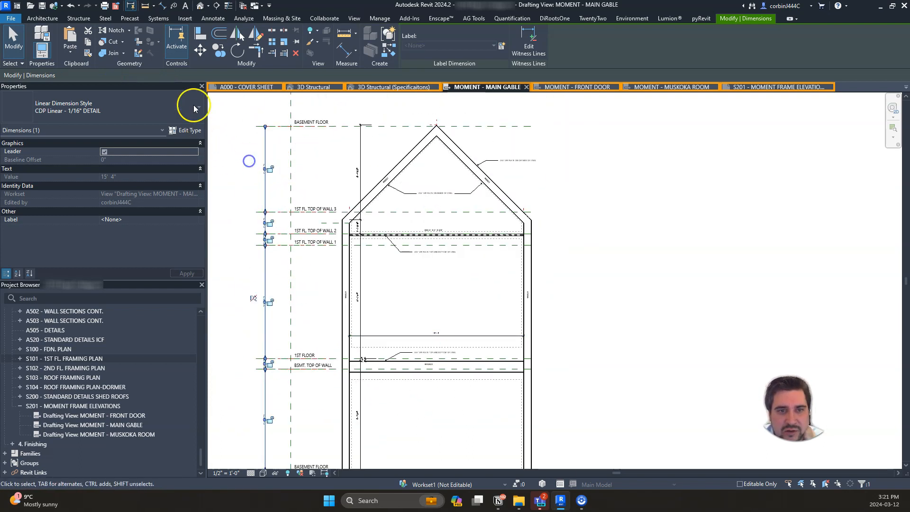
left_click(76, 107)
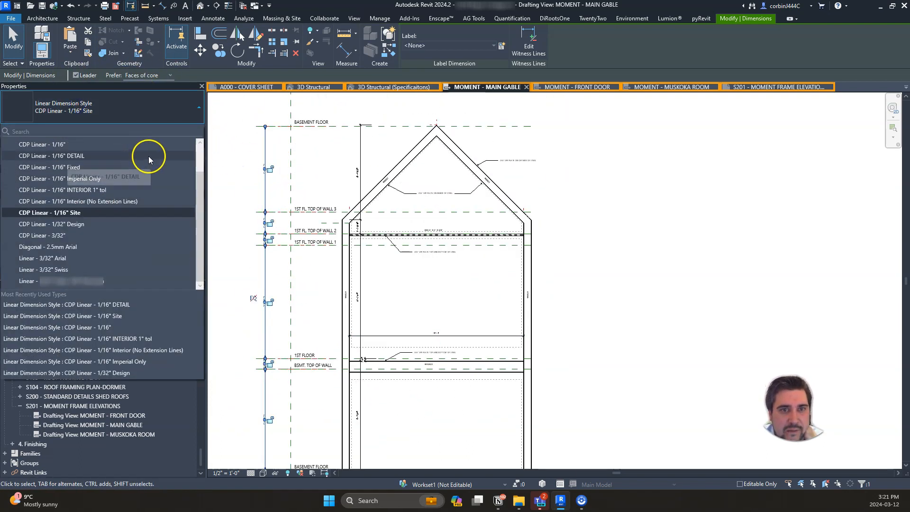
left_click(85, 156)
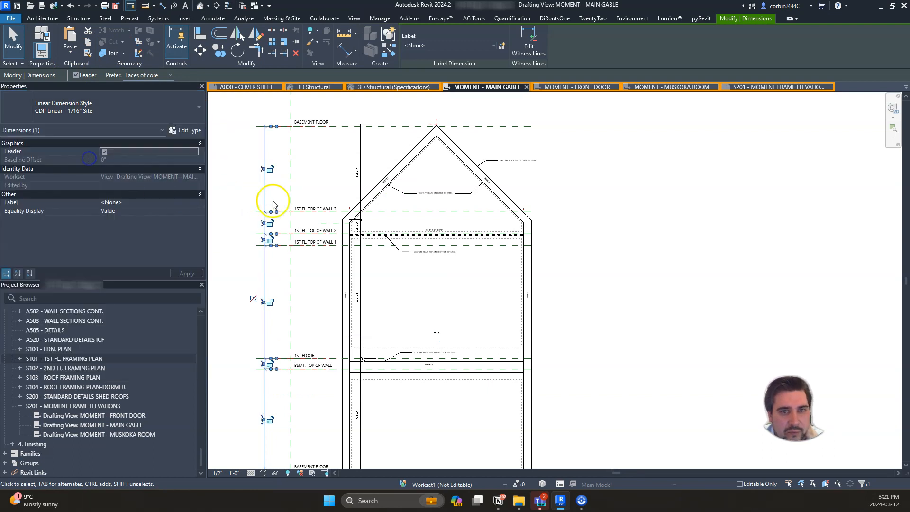
left_click(427, 304)
- Review the level and steel dimension strings along the full height of the frame, down to the basement floor
scroll(244, 294, "up", 4)
scroll(299, 259, "down", 3)
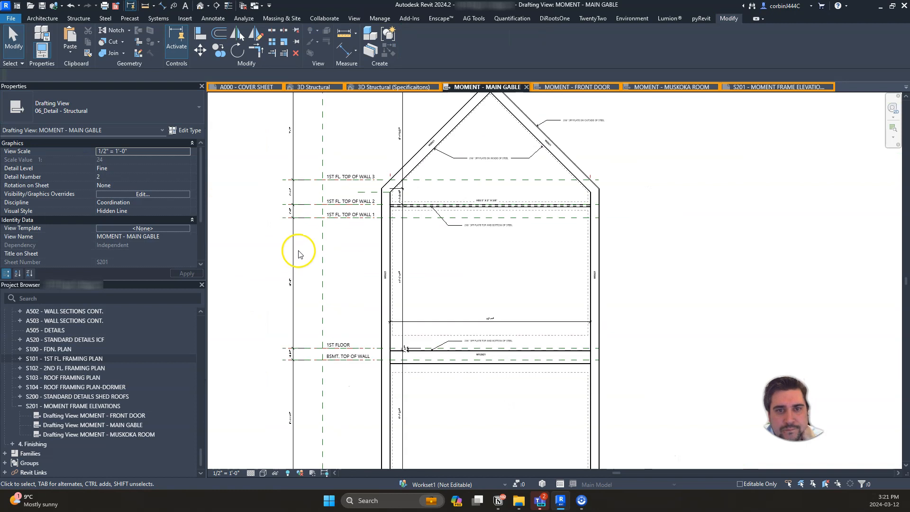
scroll(443, 194, "up", 4)
scroll(342, 179, "down", 4)
scroll(396, 209, "up", 2)
scroll(325, 223, "down", 2)
scroll(326, 223, "up", 3)
scroll(382, 240, "down", 4)
scroll(394, 422, "up", 3)
scroll(431, 427, "up", 2)
scroll(441, 386, "down", 1)
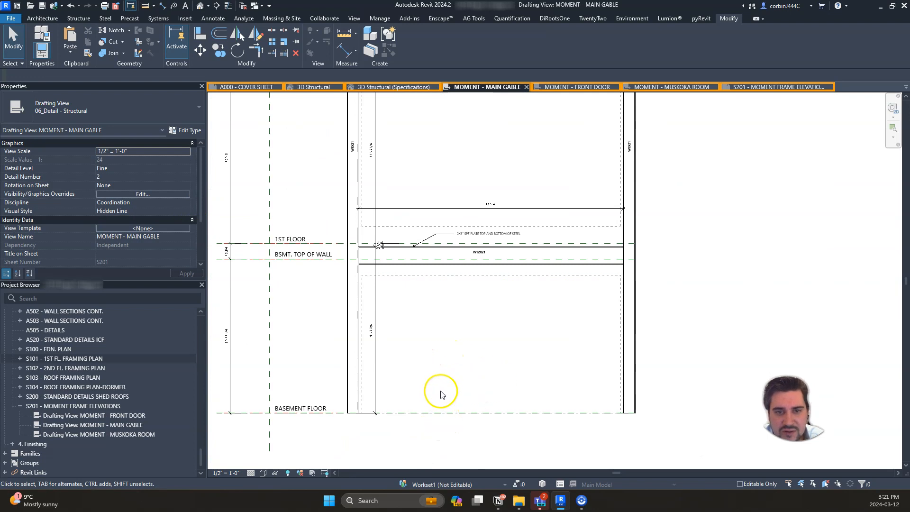
scroll(441, 395, "up", 2)
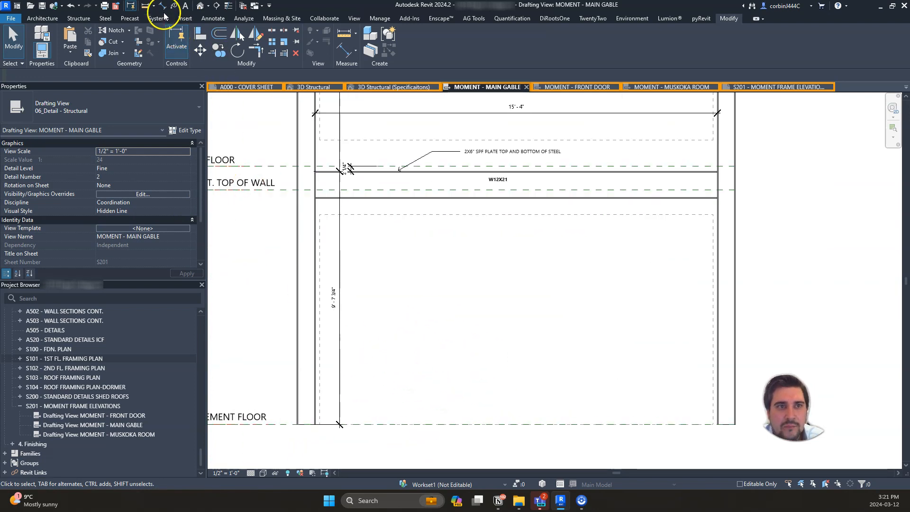
- Change the three filled regions in the frame's openings to the Hatch - Crosshatch - Grey 200 type
left_click(421, 215)
left_click(375, 138, "ctrl")
scroll(377, 419, "down", 3)
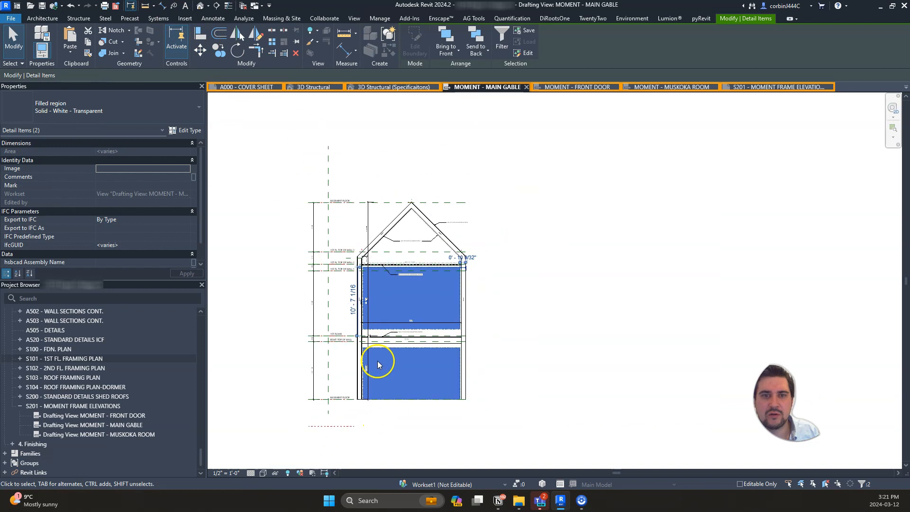
scroll(382, 234, "up", 5)
left_click(385, 220, "ctrl")
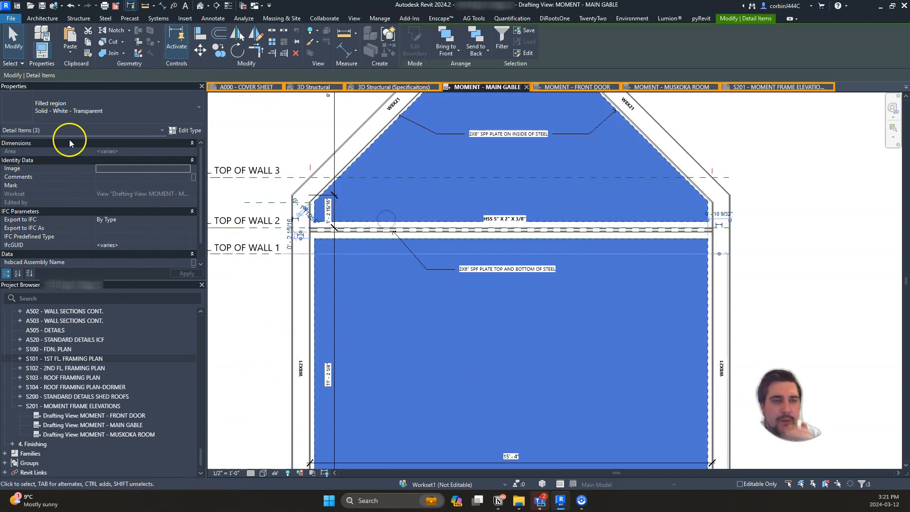
scroll(90, 201, "up", 4)
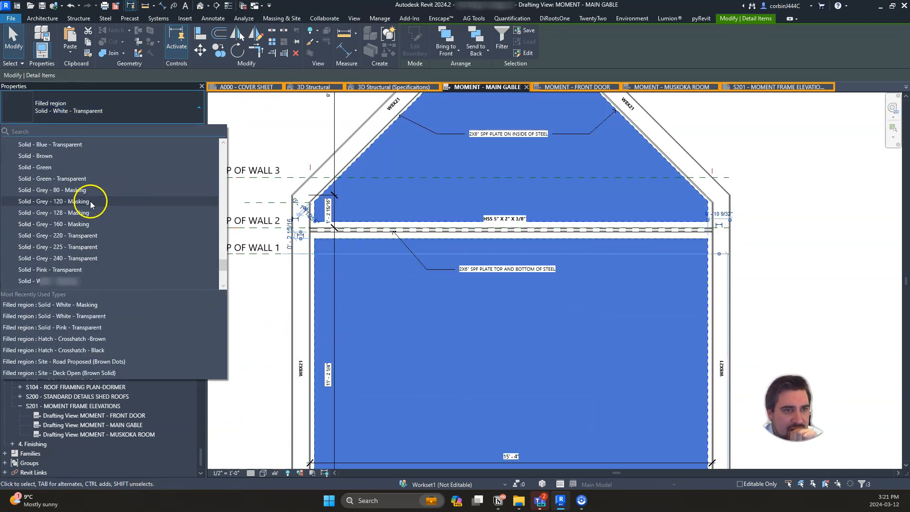
scroll(78, 222, "up", 6)
scroll(88, 259, "up", 3)
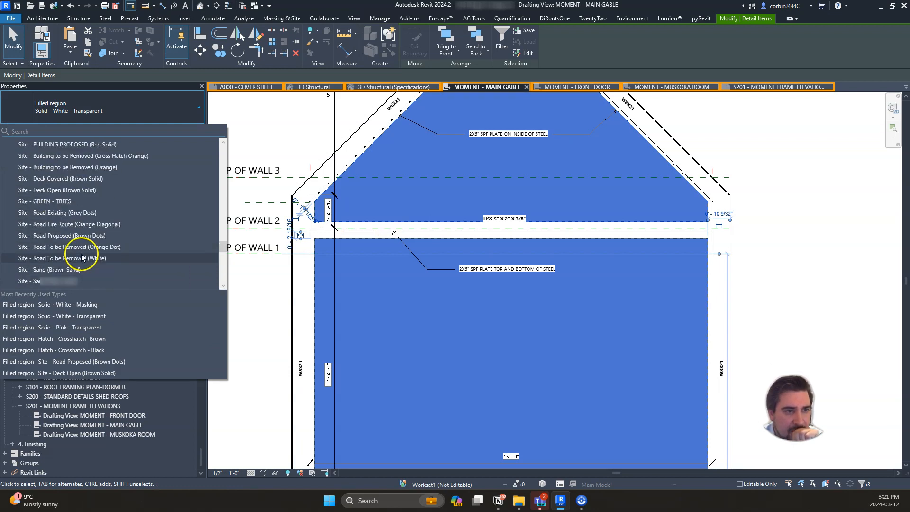
scroll(77, 237, "down", 6)
scroll(75, 221, "down", 2)
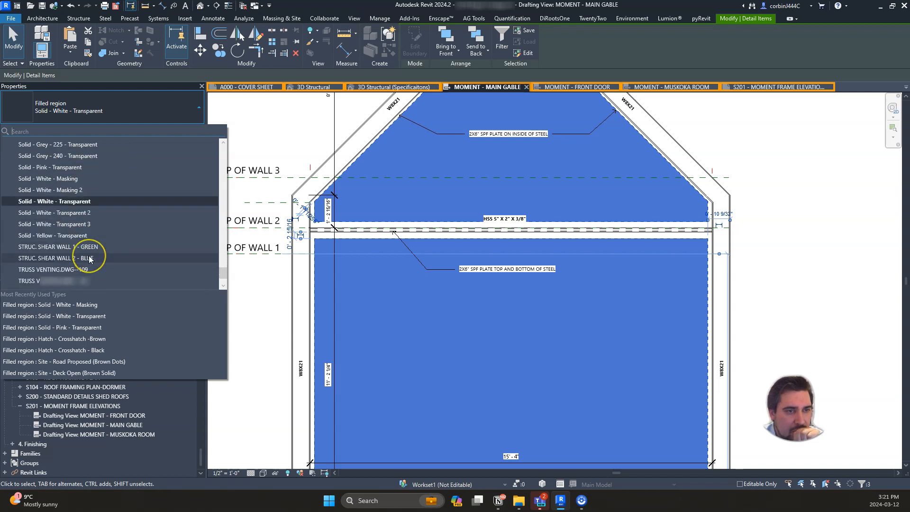
scroll(90, 261, "up", 10)
scroll(77, 236, "up", 12)
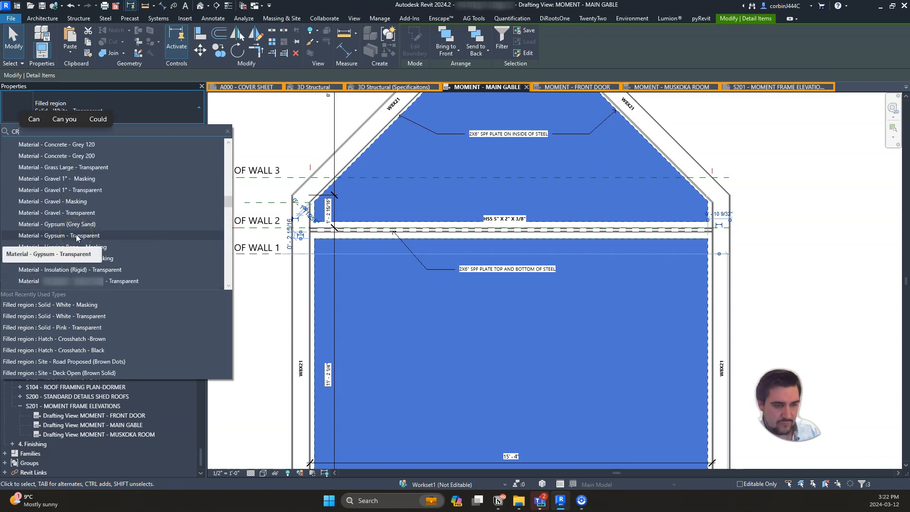
type("OSS")
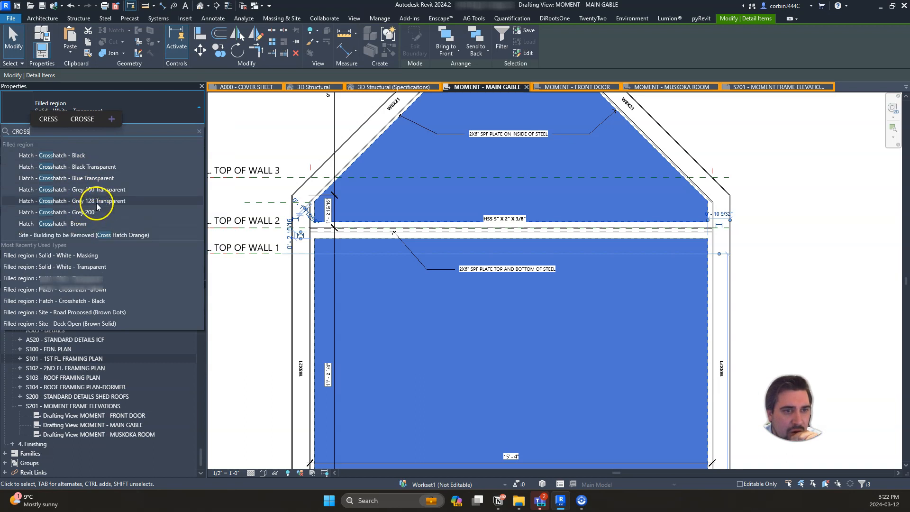
left_click(85, 212)
left_click(767, 285)
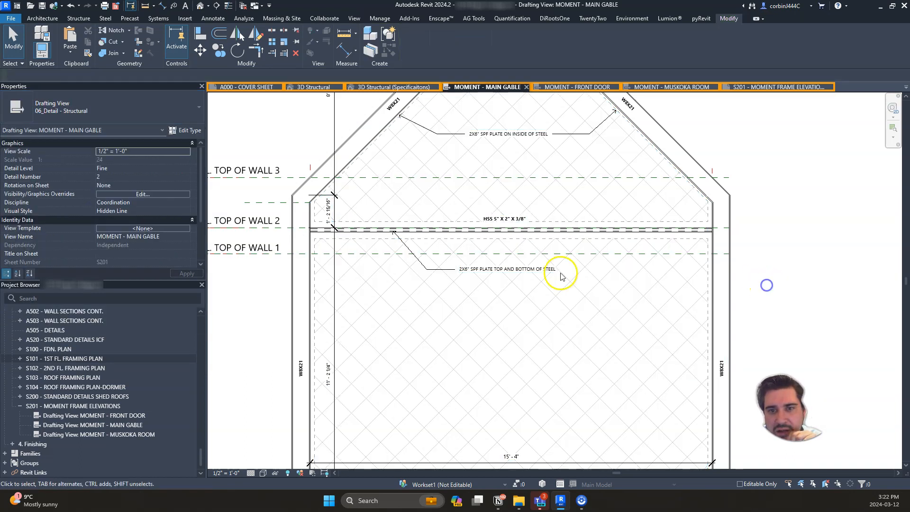
- Add a 1/16" text note reading WINDOW AREA inside the gable opening, below the inside plate note
scroll(417, 291, "down", 4)
scroll(488, 189, "up", 6)
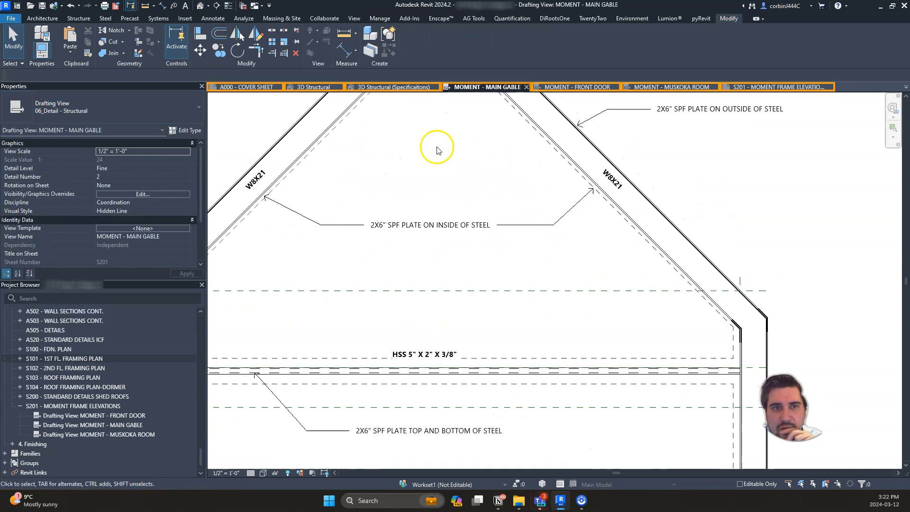
left_click(185, 7)
left_click(348, 261)
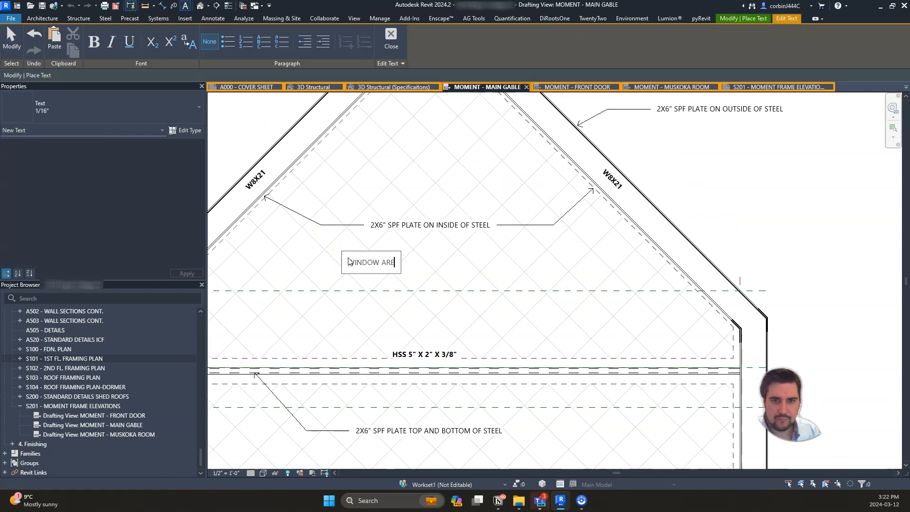
scroll(402, 265, "down", 3)
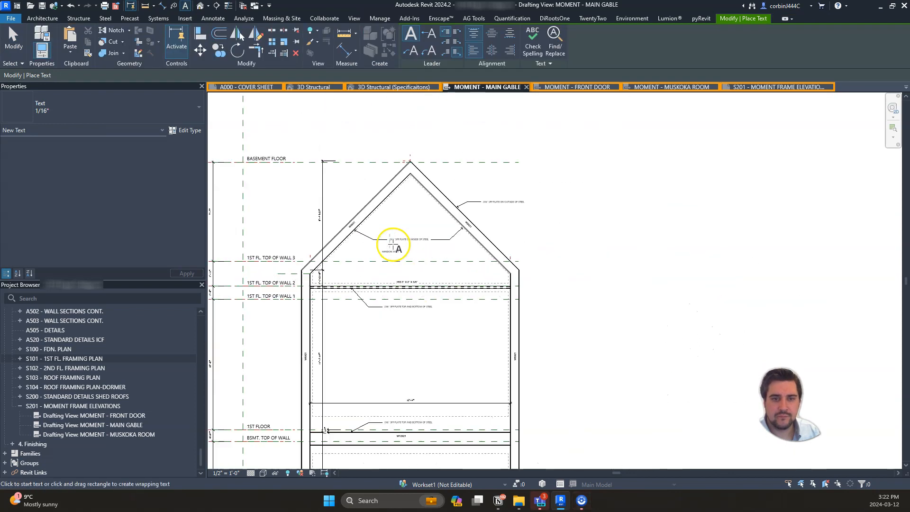
scroll(376, 327, "up", 2)
key("Escape")
key("Escape")
- Reposition the WINDOW AREA note in the gable and give it two leaders, one angled up and one angled down
scroll(407, 178, "up", 4)
left_click_drag(407, 179, 456, 198)
left_click_drag(563, 199, 564, 201)
left_click_drag(491, 222, 529, 198)
left_click_drag(338, 198, 399, 181)
- Paste copies of the WINDOW AREA note with its leaders into the openings above and below the W12X21 beam
scroll(389, 166, "down", 3)
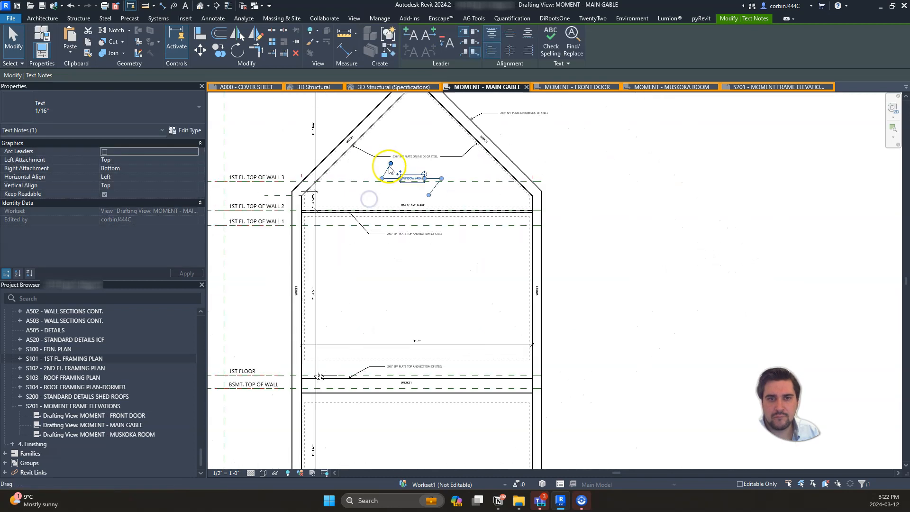
key("ctrl+v")
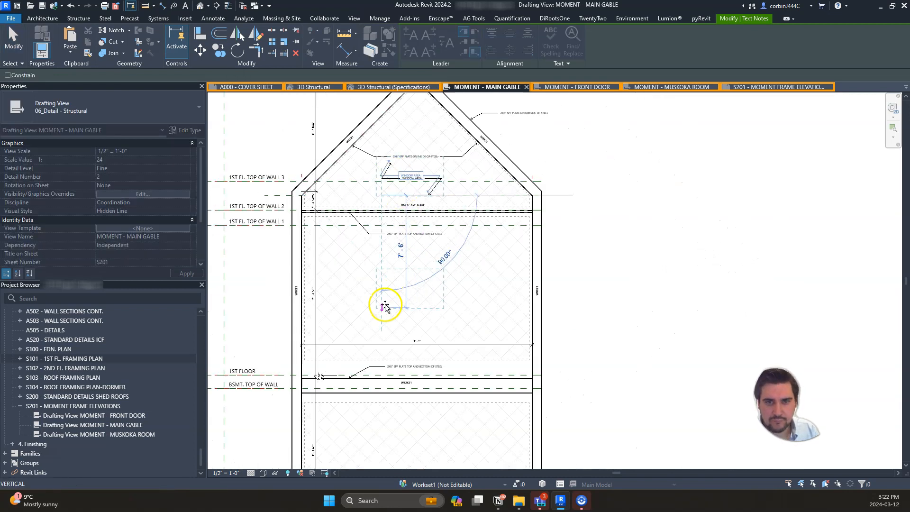
left_click(386, 305)
scroll(394, 380, "down", 3)
scroll(404, 407, "up", 1)
key("ctrl+v")
scroll(380, 367, "up", 3)
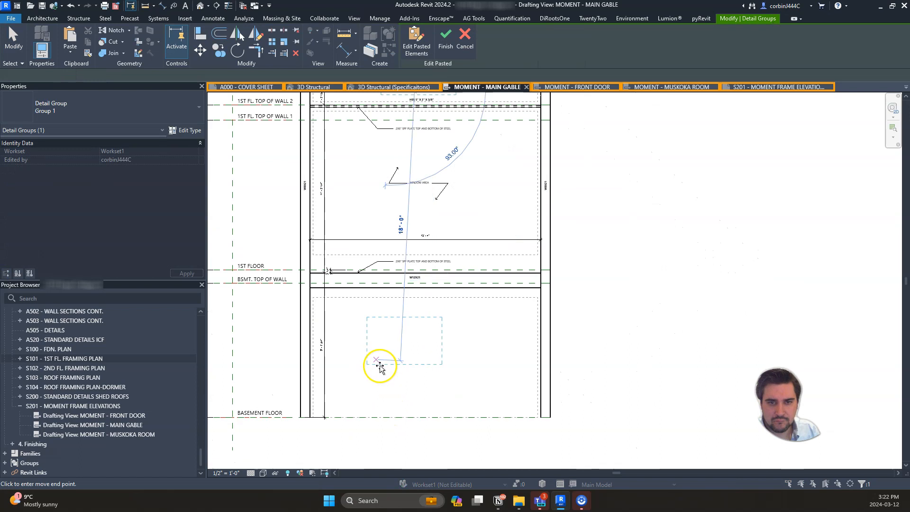
left_click(396, 370)
scroll(407, 350, "up", 3)
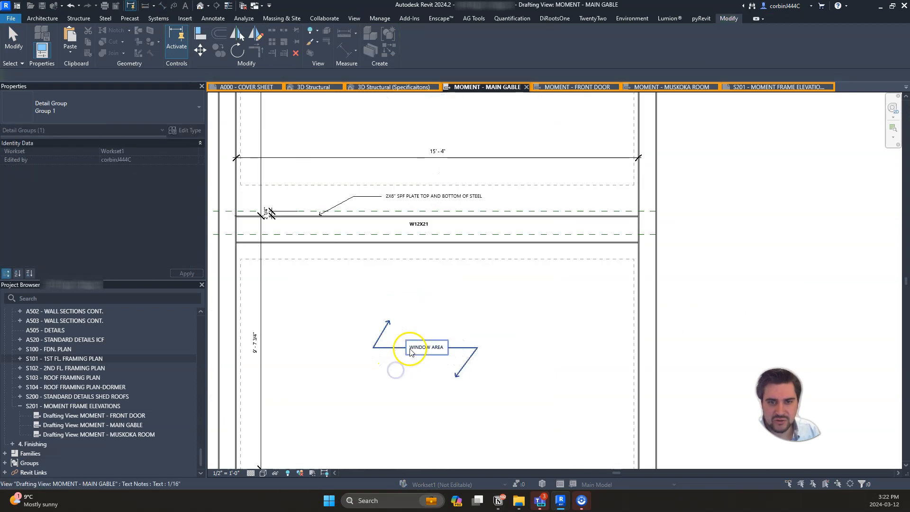
- Change the note in the opening below the W12X21 beam to read DOOR AREA
left_click(420, 350)
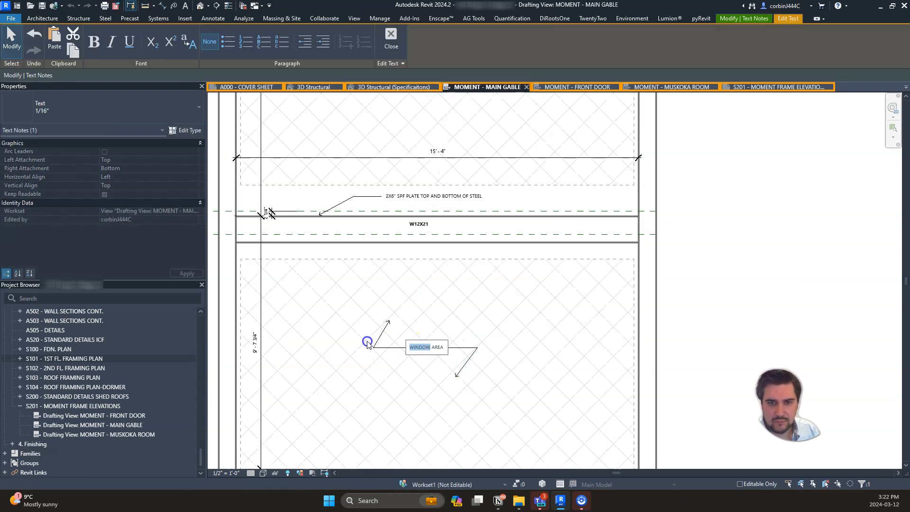
left_click(427, 298)
scroll(420, 313, "down", 3)
scroll(368, 244, "up", 2)
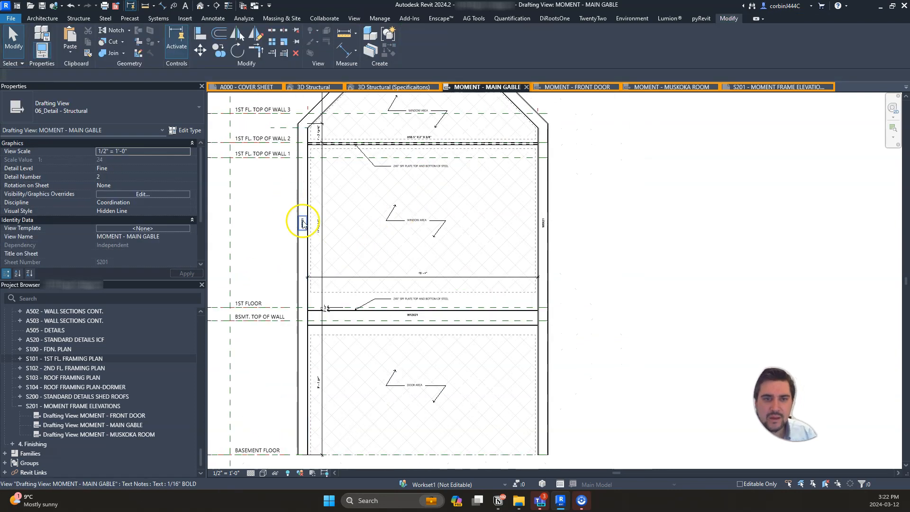
- Dimension vertically from the 1st Floor line to the bottom and top edges of the hatched window area below the HSS beam
key("d")
key("i")
scroll(327, 308, "up", 3)
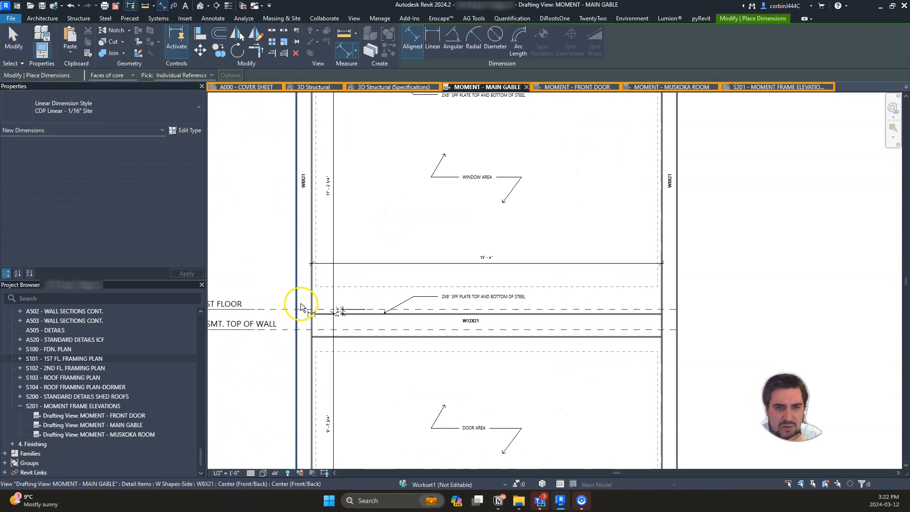
scroll(361, 261, "down", 3)
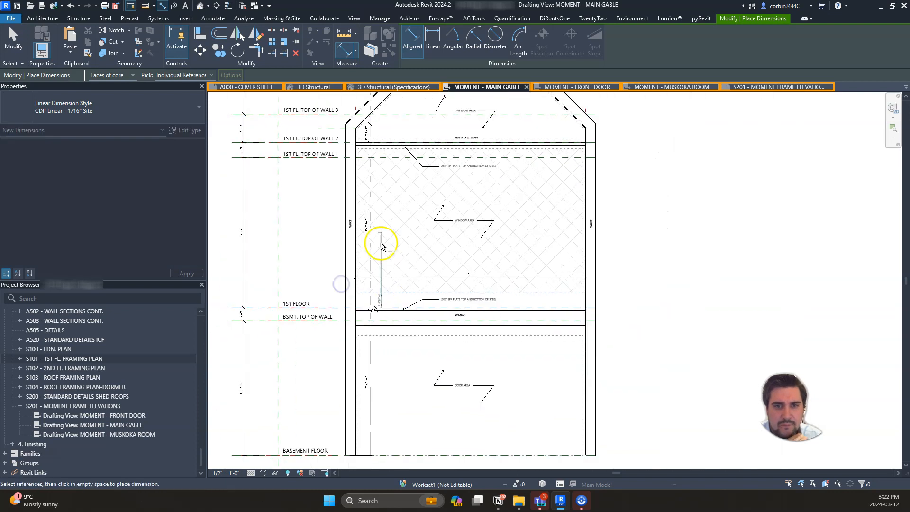
scroll(374, 135, "up", 2)
scroll(382, 120, "up", 2)
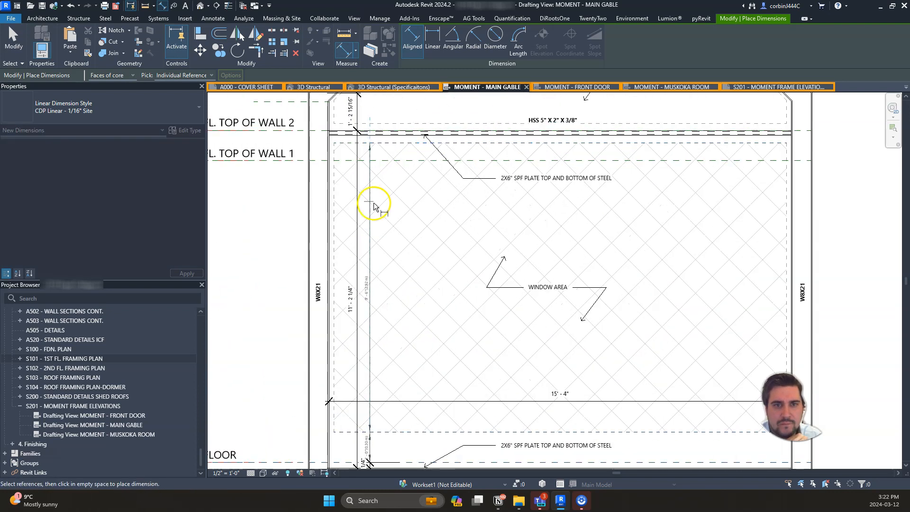
left_click(379, 218)
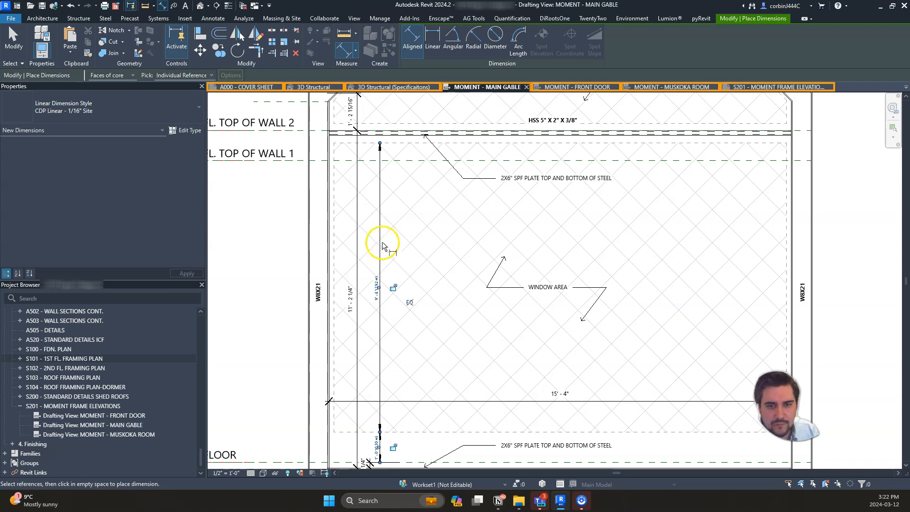
key("Escape")
- Change the window area's new vertical dimension string to the CDP Linear - 1/16" DETAIL style
left_click(379, 237)
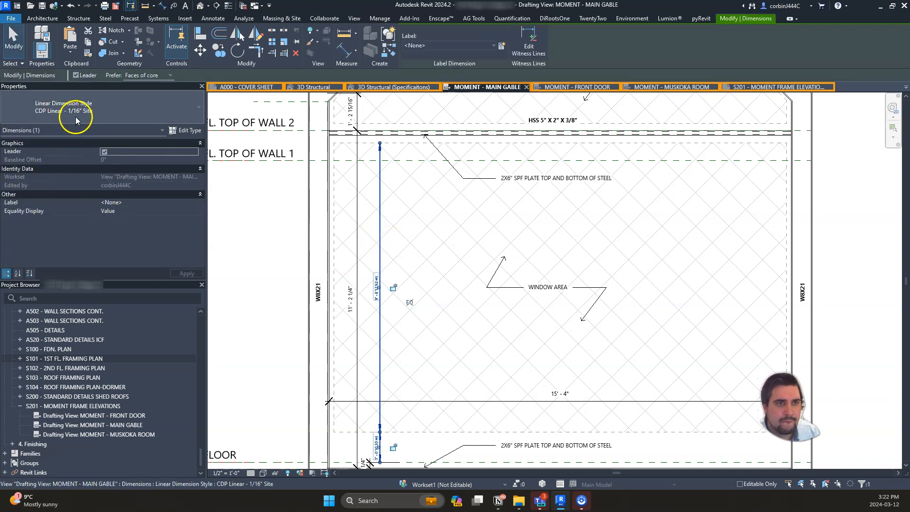
left_click(76, 120)
left_click(87, 158)
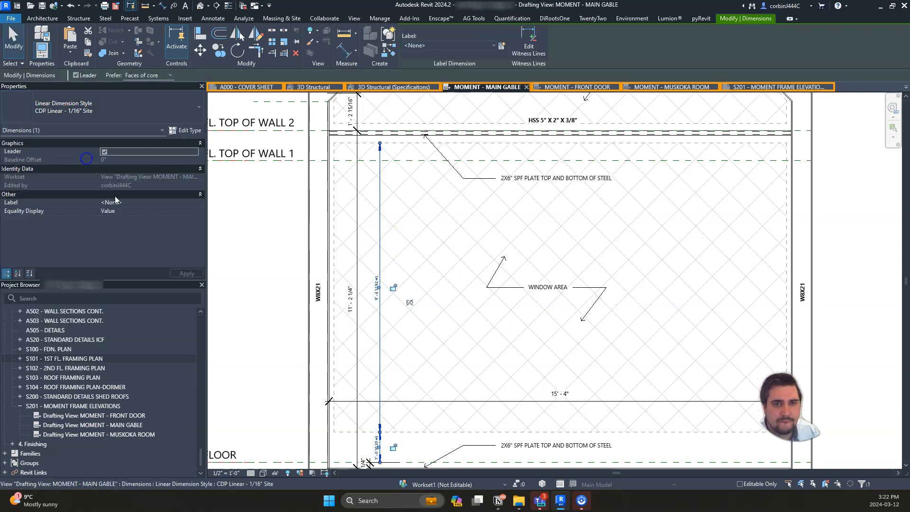
scroll(319, 189, "down", 4)
left_click(380, 406)
- Adjust the hatched window area below the HSS beam to a height of 9'-6"
scroll(381, 406, "up", 3)
scroll(341, 261, "up", 3)
scroll(341, 346, "down", 5)
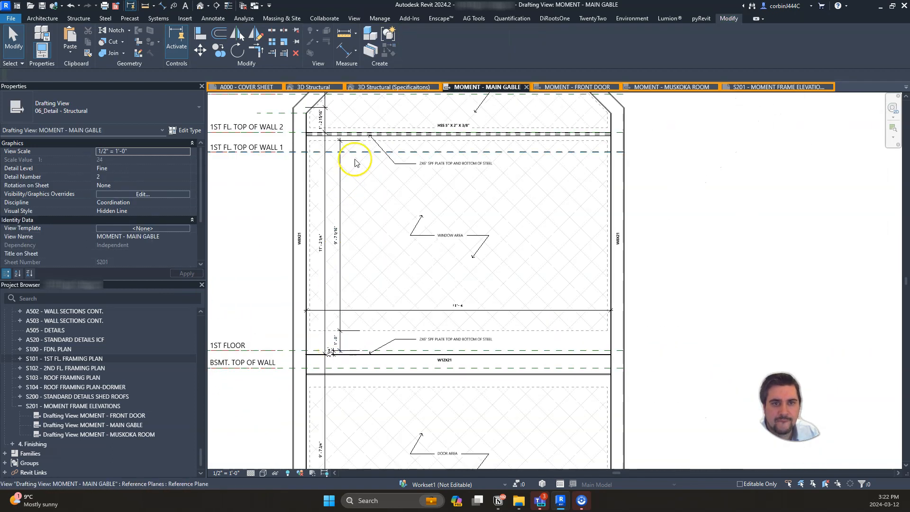
scroll(354, 163, "up", 2)
left_click(363, 142)
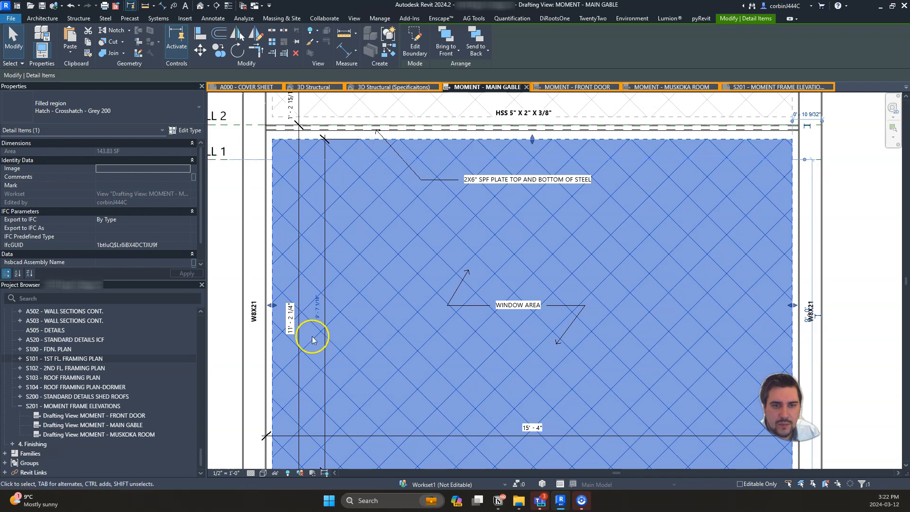
scroll(315, 270, "down", 3)
scroll(307, 298, "up", 2)
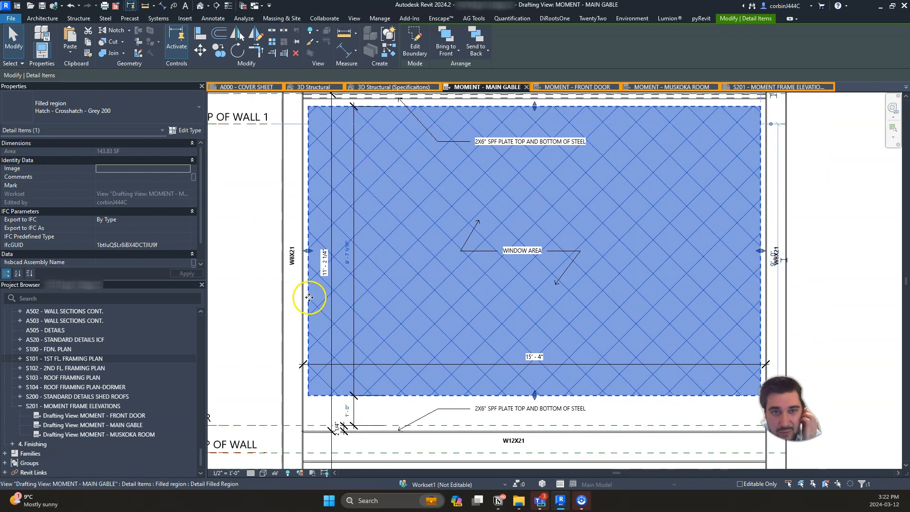
scroll(341, 219, "down", 3)
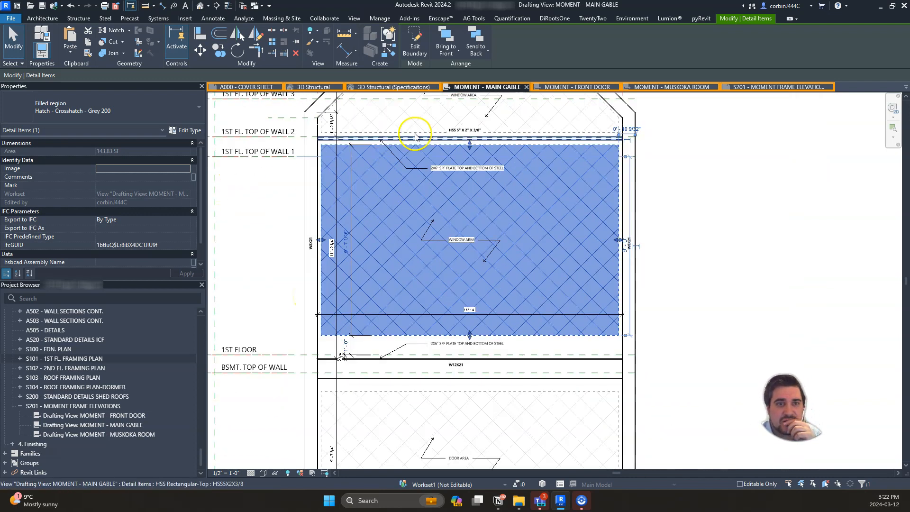
scroll(335, 112, "up", 4)
left_click_drag(611, 177, 609, 181)
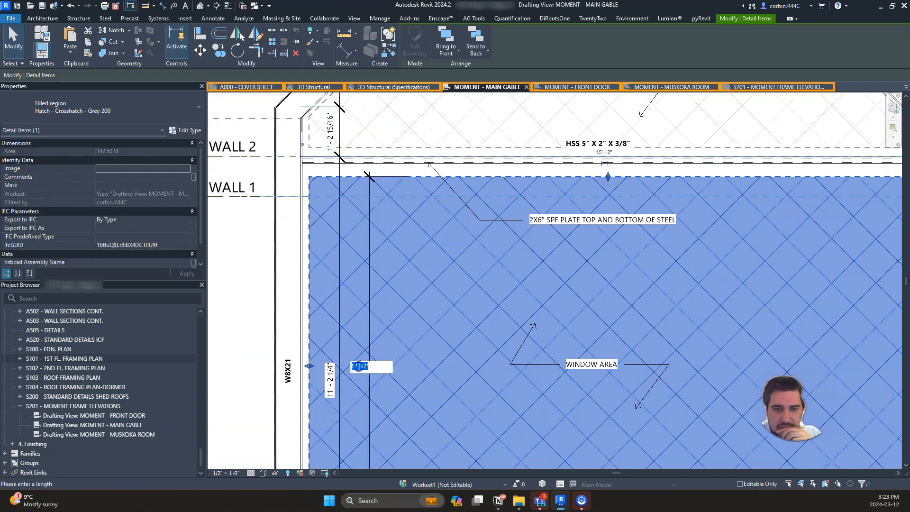
left_click(248, 288)
scroll(264, 252, "down", 3)
scroll(386, 204, "up", 2)
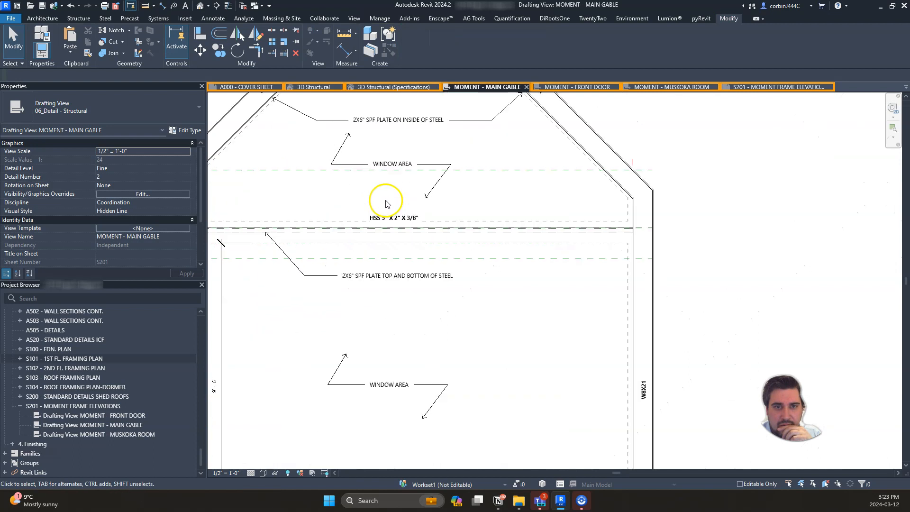
- Set the height of the hatched window area below the HSS beam to 9'-7"
left_click(360, 242)
scroll(285, 303, "down", 3)
scroll(315, 304, "up", 3)
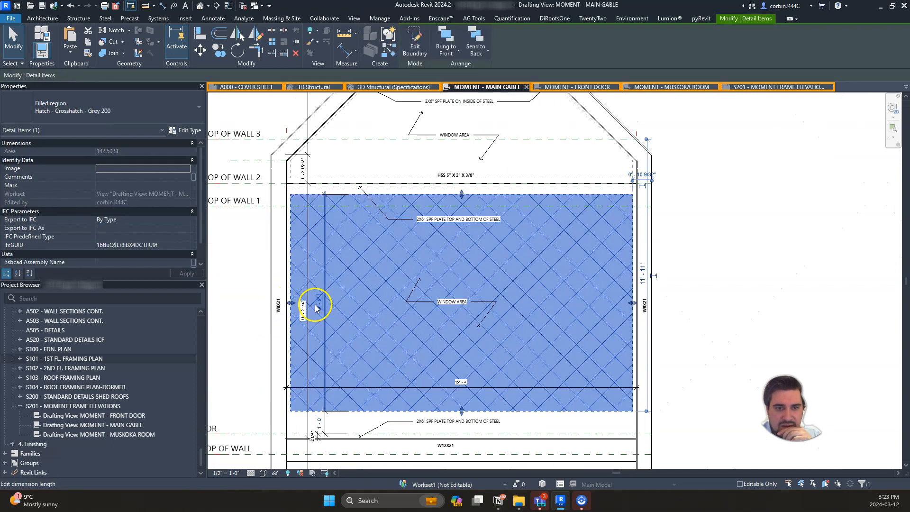
left_click(319, 304)
type("9")
key("Return")
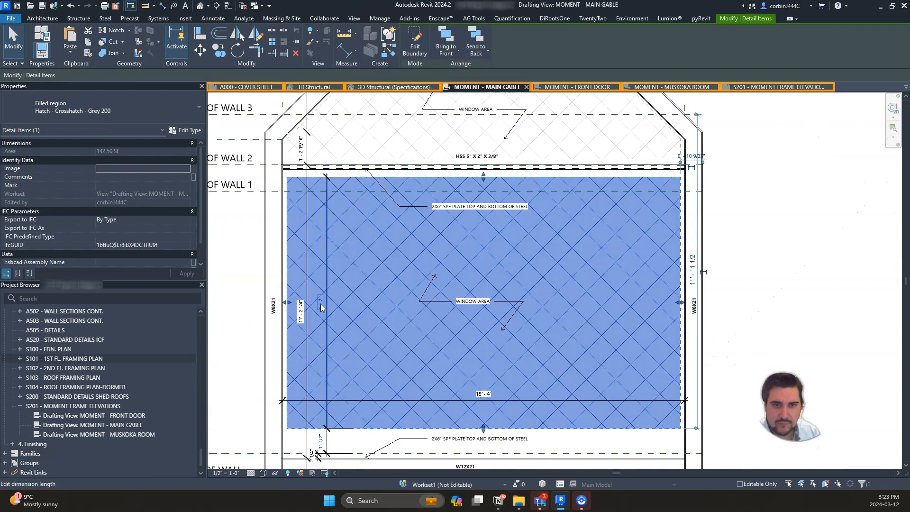
scroll(335, 357, "up", 4)
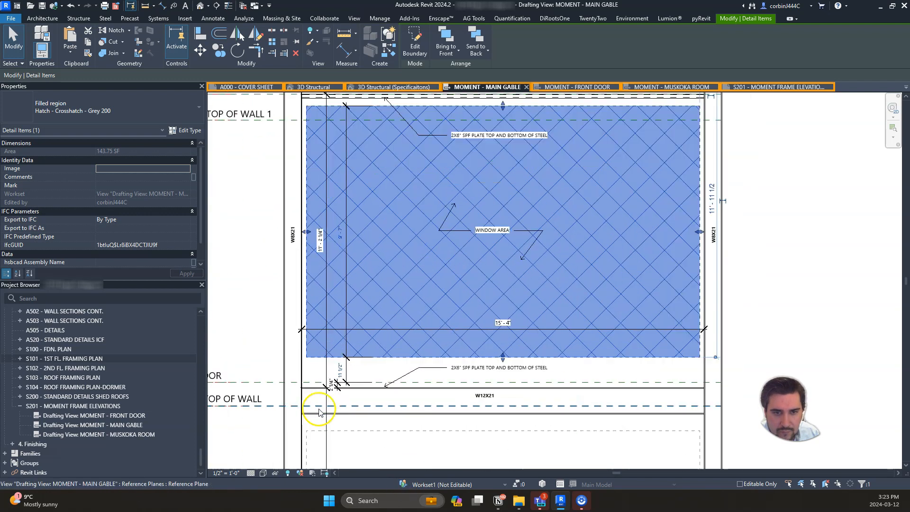
- Set the bottom edge of the hatched window area 1'-0" above the 1st Floor line
left_click_drag(626, 340, 662, 337)
scroll(578, 341, "up", 2)
scroll(703, 332, "down", 4)
scroll(678, 337, "up", 3)
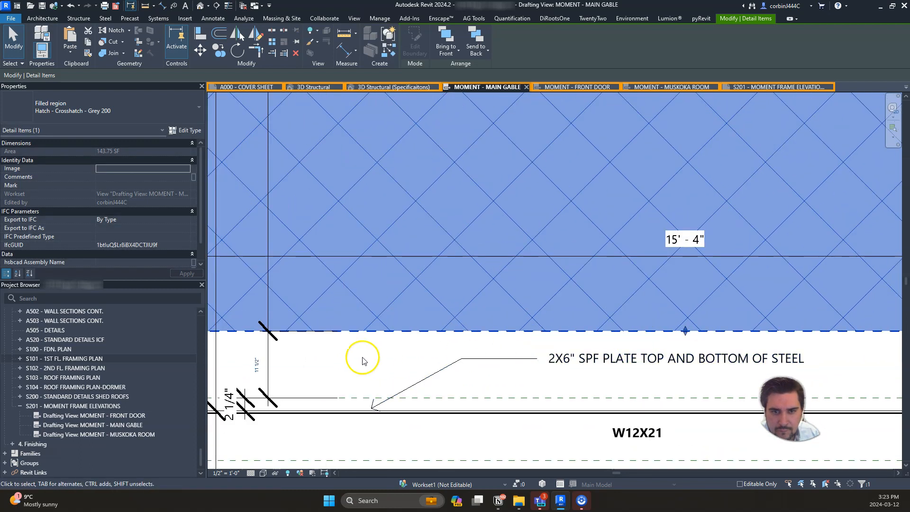
key("Return")
scroll(345, 369, "down", 5)
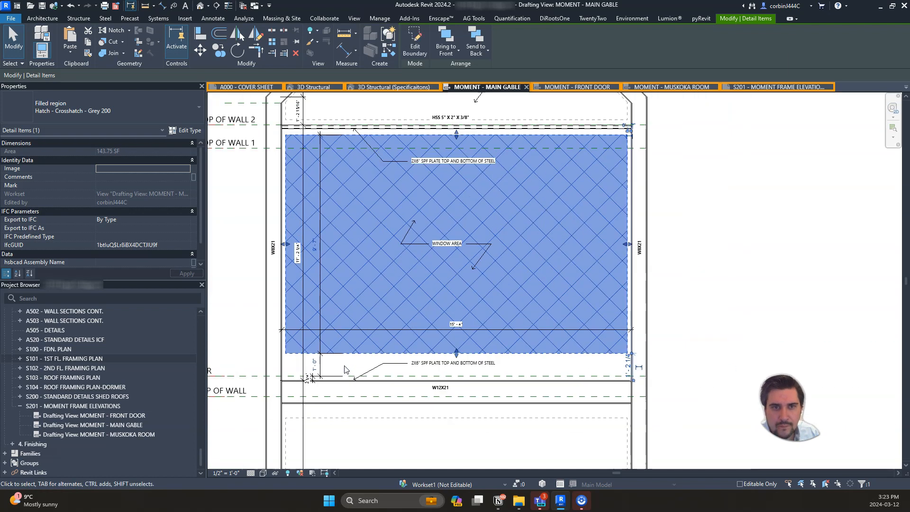
scroll(332, 295, "up", 4)
scroll(308, 342, "down", 4)
key("Escape")
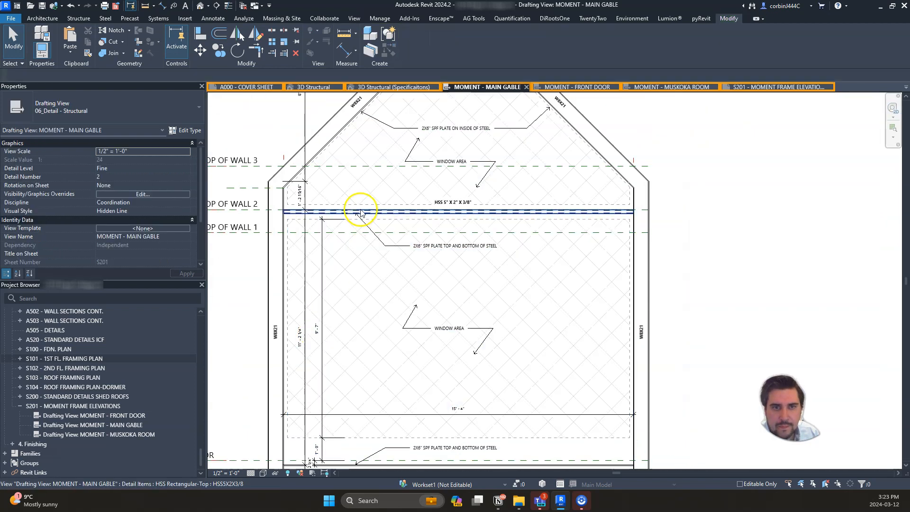
- Dimension the gable window area vertically from its bottom edge to its corner and peak, using the CDP Linear - 1/16" DETAIL style
scroll(372, 245, "up", 2)
scroll(372, 245, "down", 2)
scroll(327, 95, "up", 3)
left_click(163, 6)
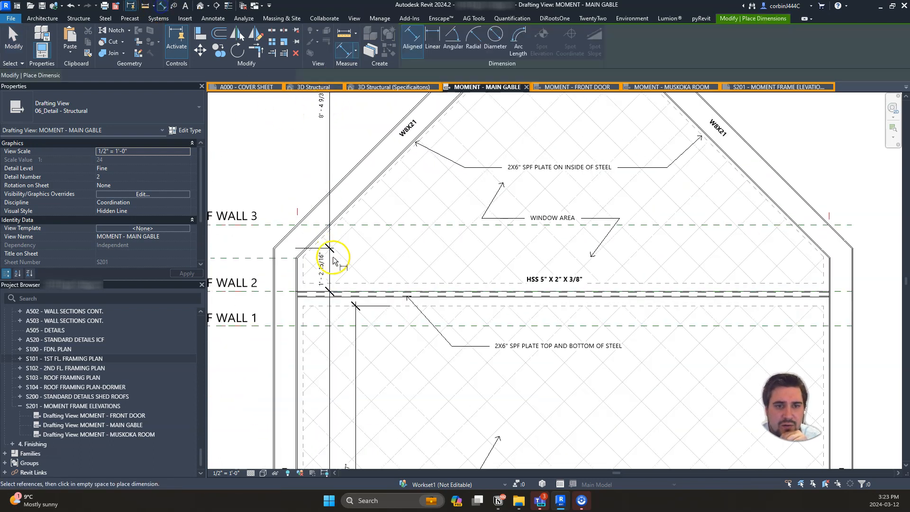
scroll(335, 261, "up", 2)
scroll(284, 256, "up", 3)
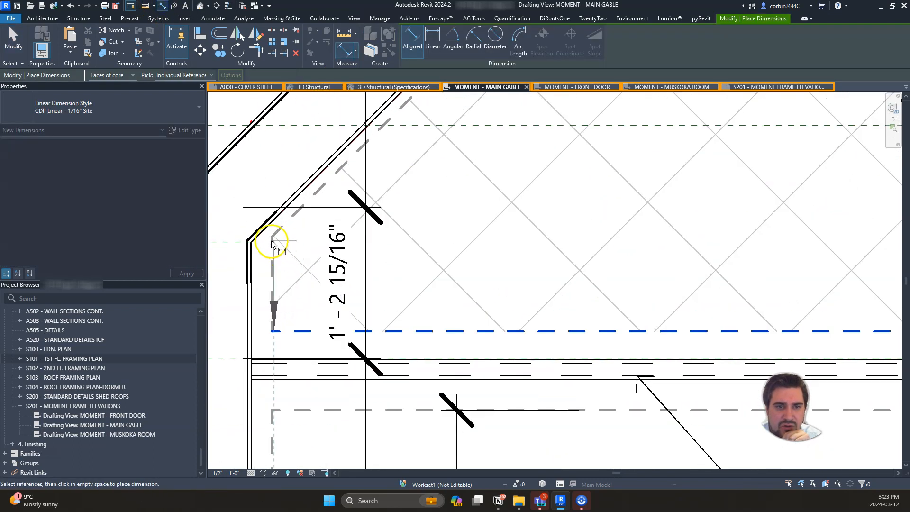
left_click(83, 99)
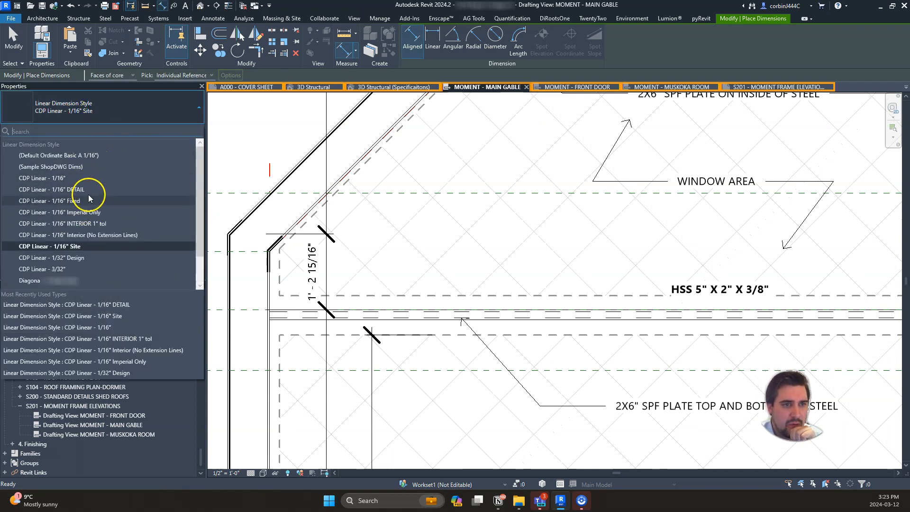
left_click(90, 189)
left_click(363, 295)
scroll(290, 254, "up", 2)
left_click(274, 246)
scroll(284, 268, "down", 5)
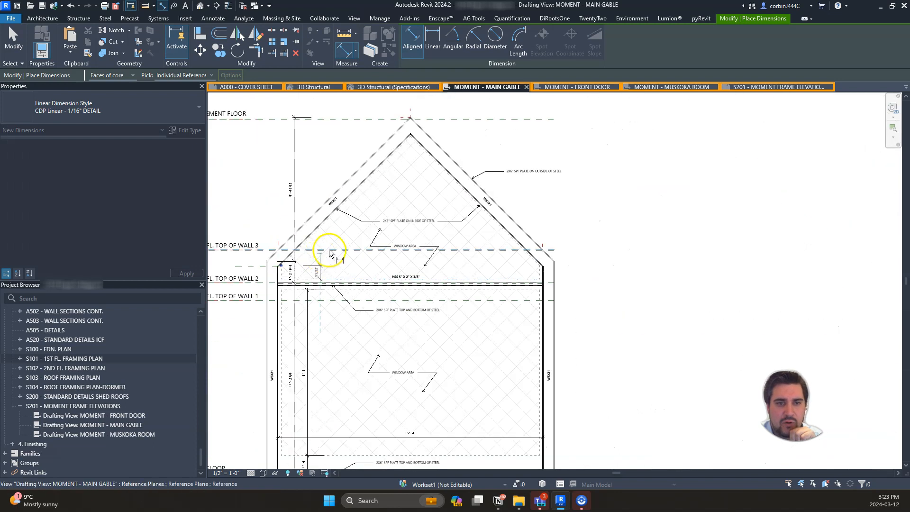
scroll(420, 135, "up", 4)
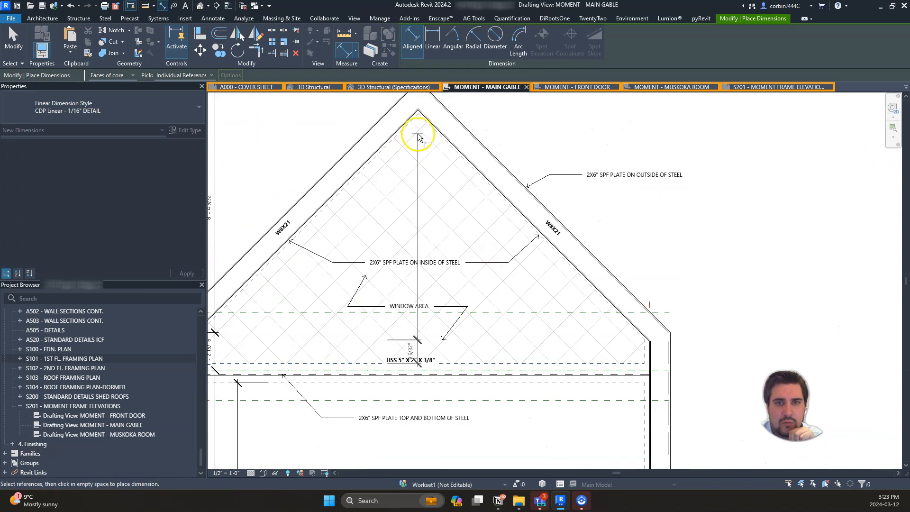
left_click(265, 179)
scroll(373, 236, "down", 1)
scroll(356, 279, "down", 3)
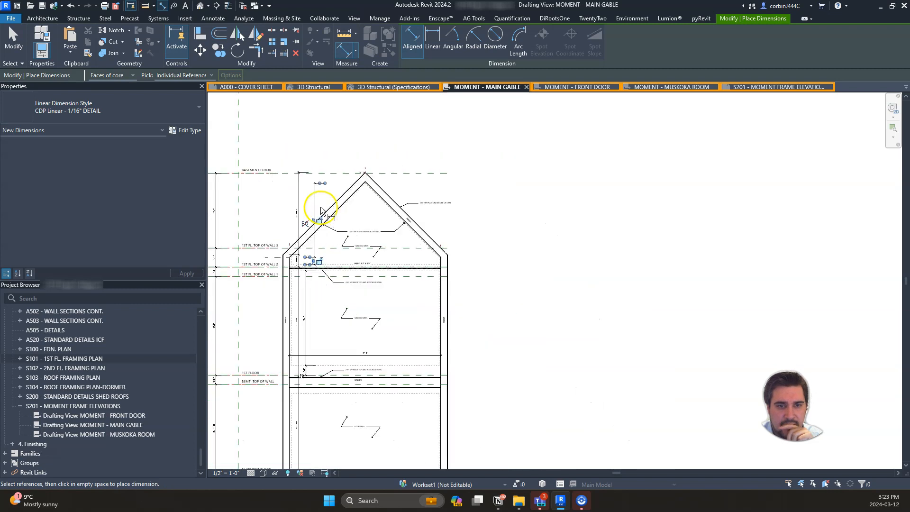
scroll(315, 278, "up", 1)
key("Escape")
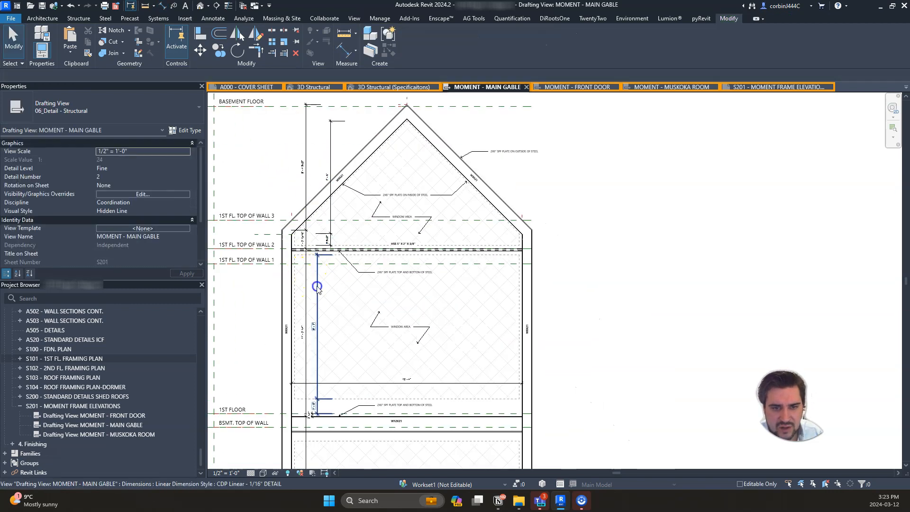
- Move the middle window area's vertical dimension string in line with the gable window's dimension string
left_click(316, 289)
left_click(325, 275)
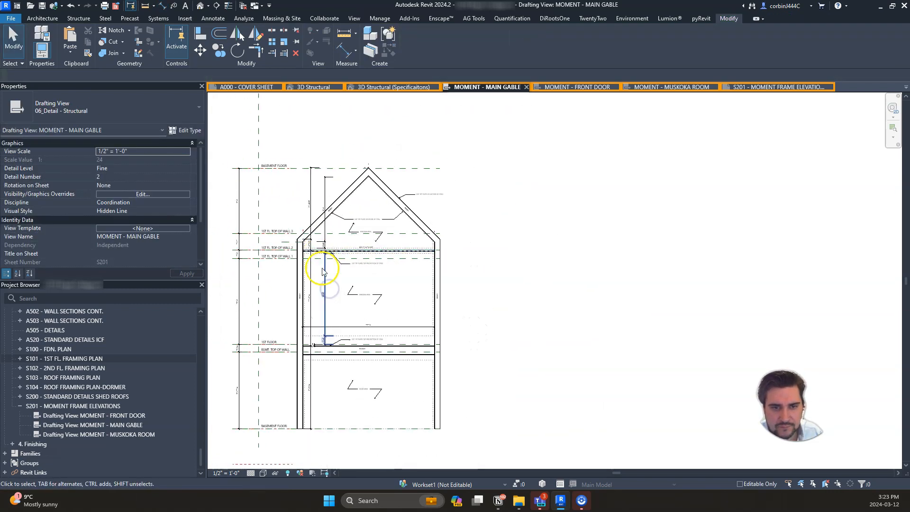
- Dimension the hatched door area's height from its top edge to the Basement Floor line
scroll(325, 346, "up", 3)
scroll(320, 379, "up", 2)
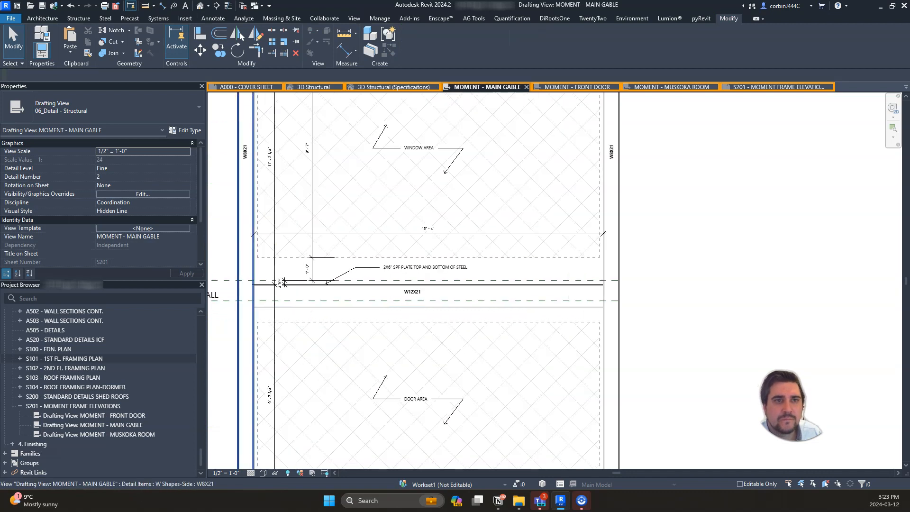
left_click(163, 8)
scroll(294, 420, "up", 2)
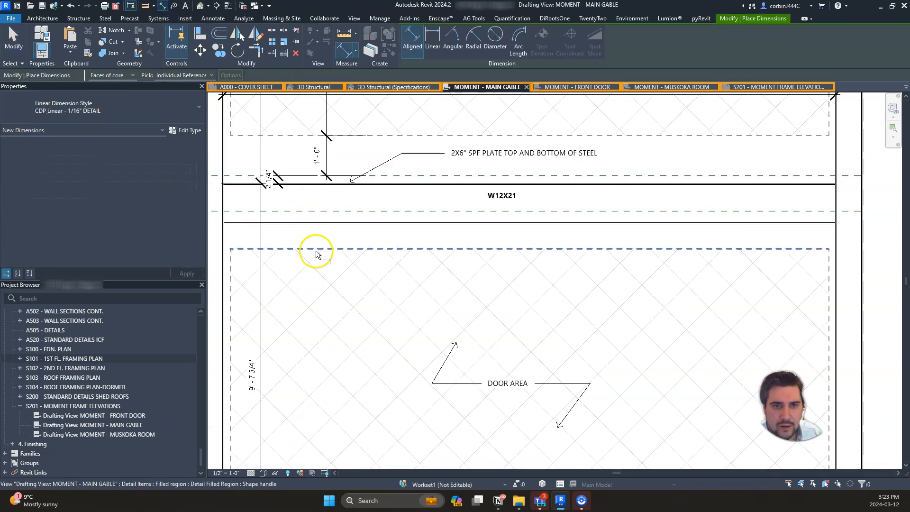
left_click(317, 252)
scroll(315, 248, "down", 2)
scroll(315, 366, "up", 2)
left_click(316, 365)
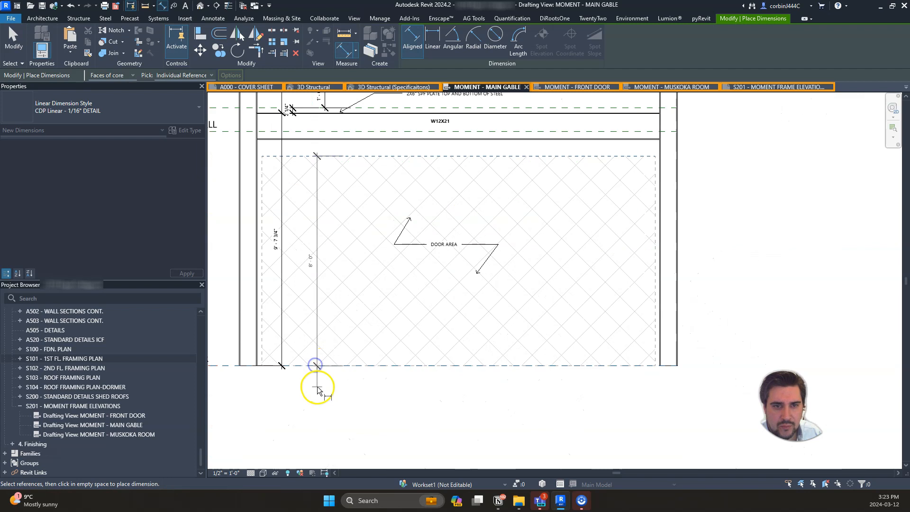
left_click(326, 385)
- Dimension the hatched door area's width between its two side edges, placing the dimension above the DOOR AREA note
left_click(264, 181)
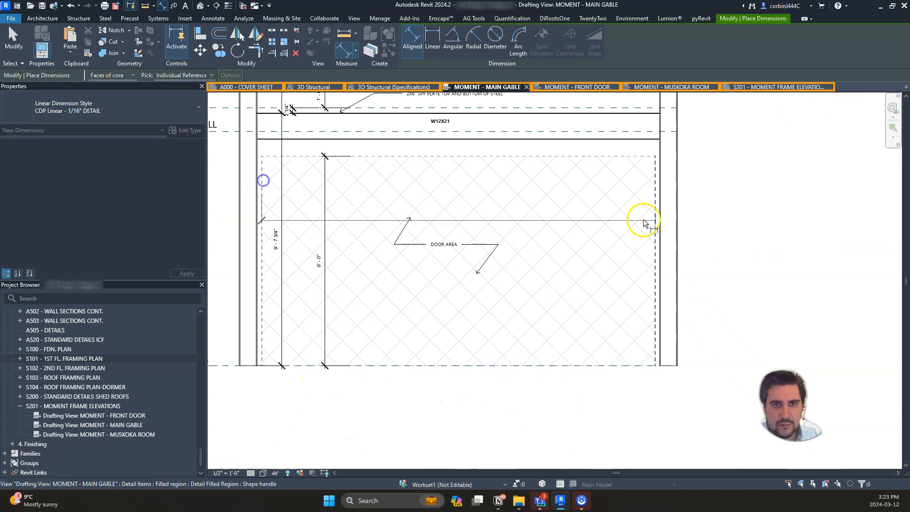
left_click(656, 212)
left_click(530, 199)
- Dimension the middle window area's width, including the gap to the column's inner face, above the existing 15'-4" dimension
scroll(529, 197, "down", 3)
scroll(416, 229, "up", 3)
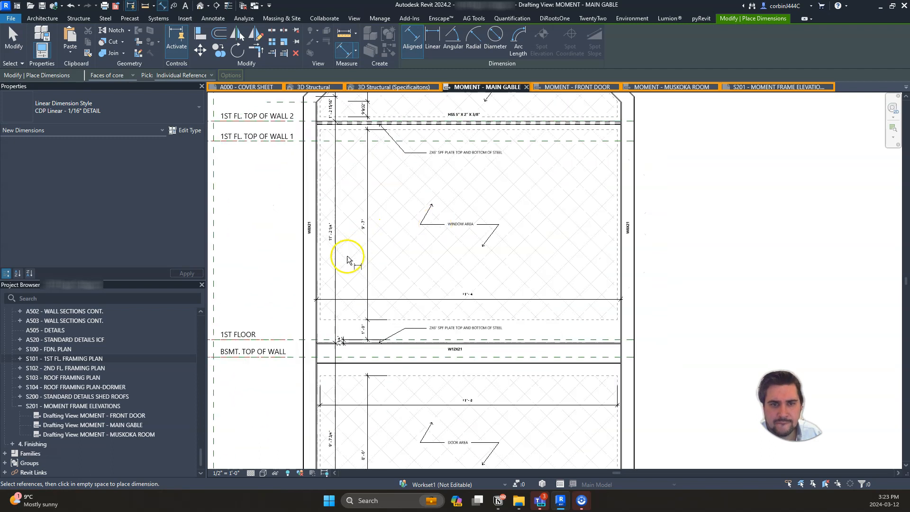
scroll(453, 331, "down", 3)
scroll(467, 433, "up", 4)
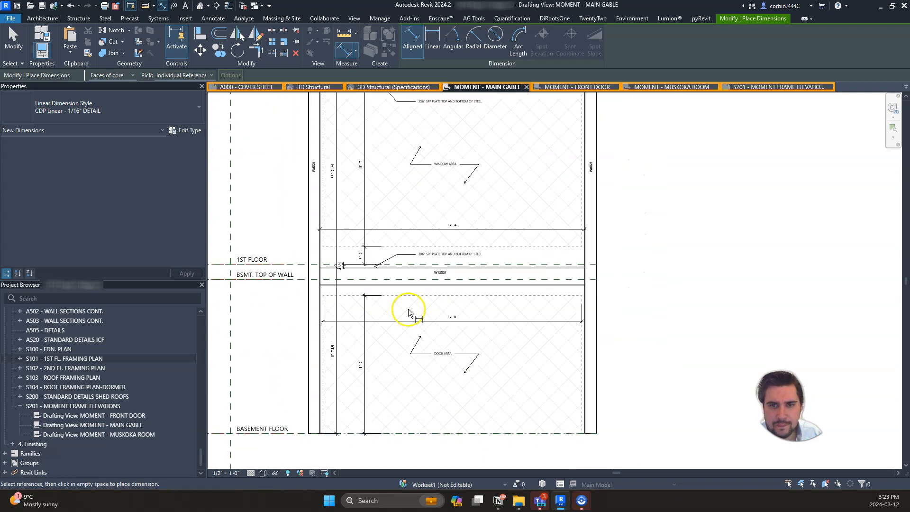
scroll(305, 197, "up", 2)
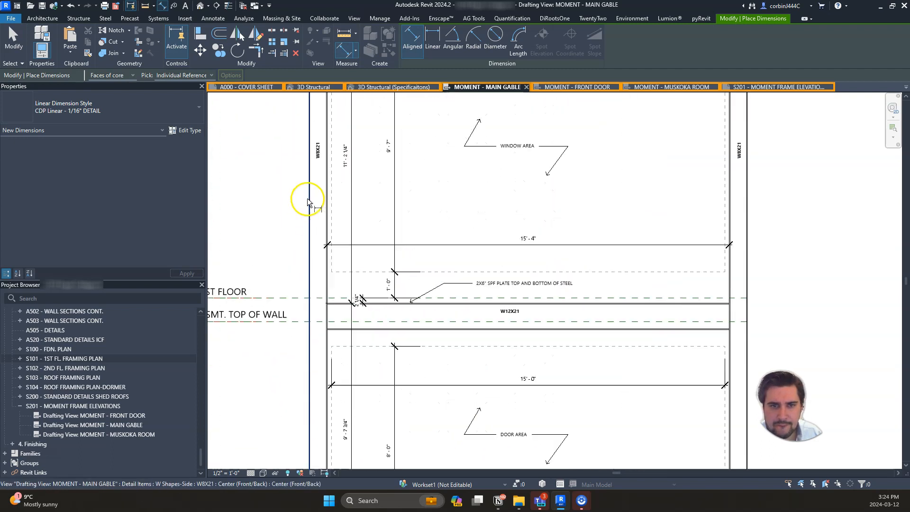
left_click(332, 222)
scroll(726, 213, "up", 3)
left_click(731, 214)
scroll(602, 219, "down", 3)
scroll(362, 223, "up", 3)
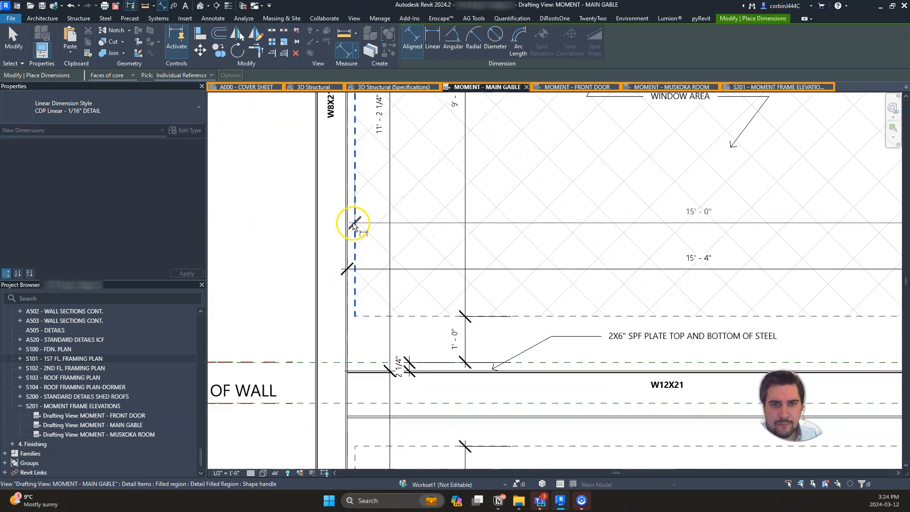
left_click(468, 214)
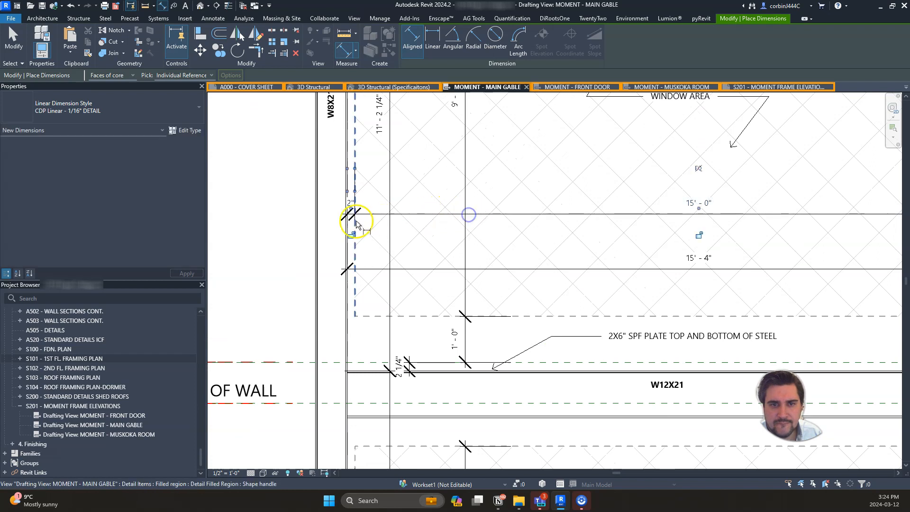
- Examine the gable frame's spacing between the steel and window areas at the eave corners and the ridge
scroll(356, 225, "down", 3)
scroll(404, 264, "down", 2)
scroll(447, 305, "down", 2)
scroll(443, 305, "up", 3)
scroll(451, 295, "down", 3)
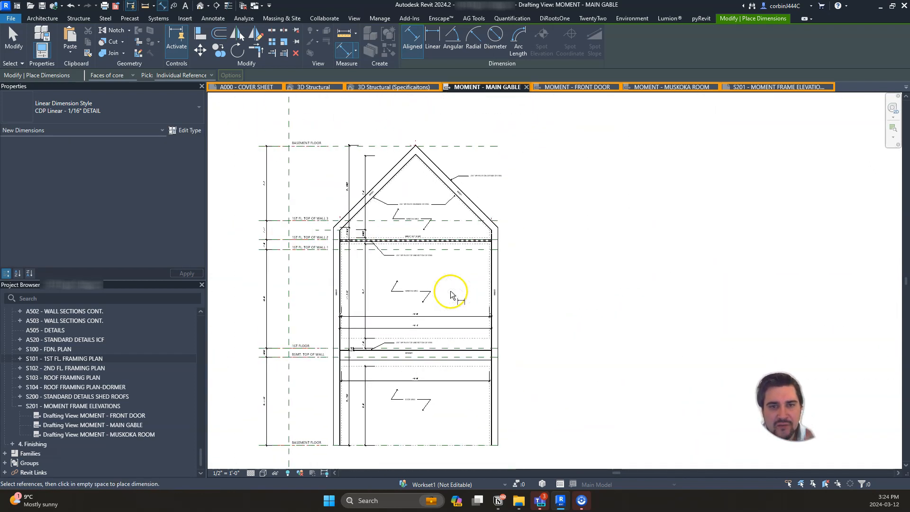
scroll(346, 241, "up", 3)
scroll(328, 232, "up", 3)
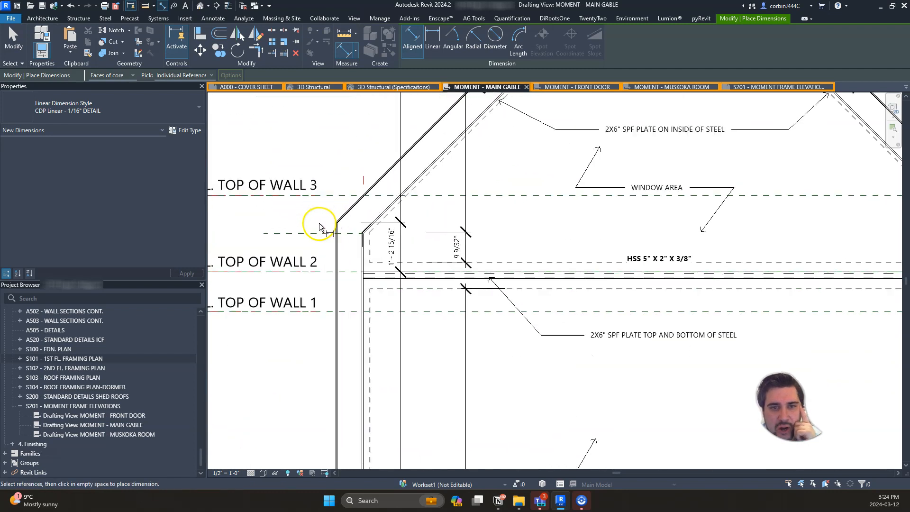
scroll(400, 234, "up", 2)
scroll(322, 233, "down", 2)
scroll(402, 264, "down", 4)
scroll(468, 157, "up", 5)
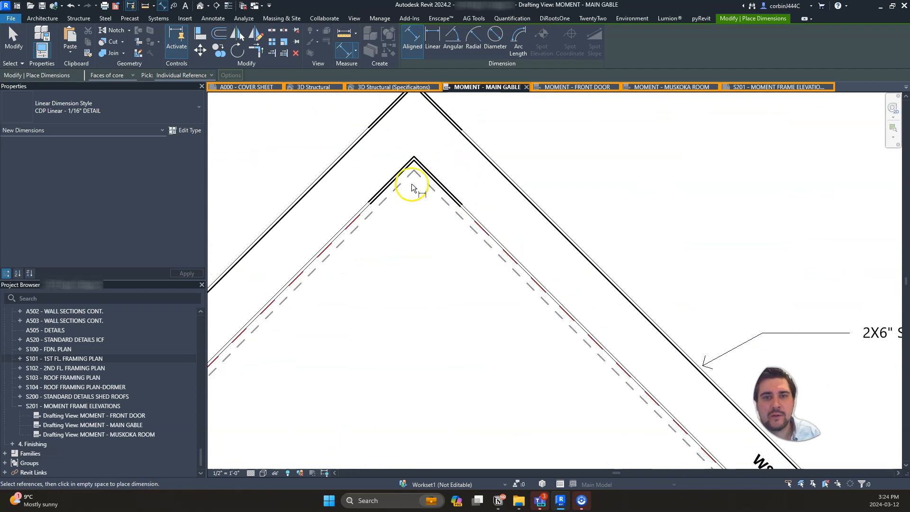
key("Escape")
key("Escape")
scroll(412, 184, "down", 3)
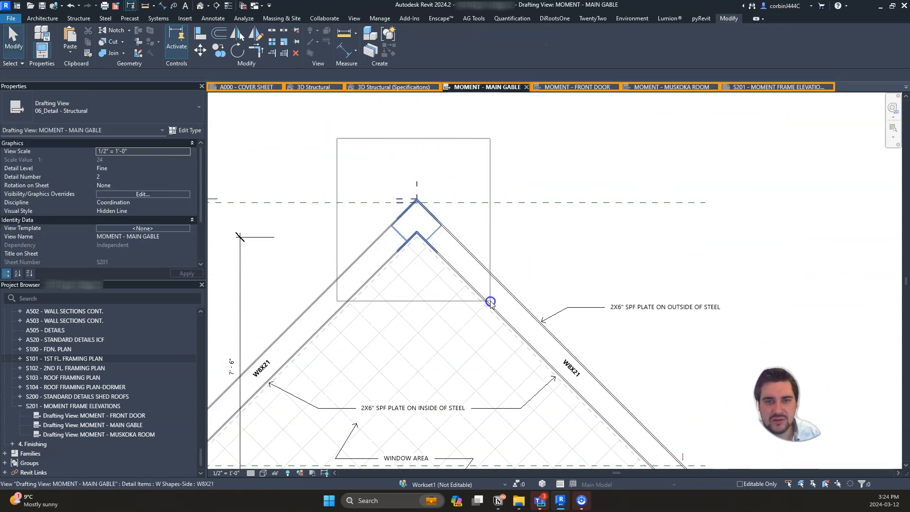
left_click_drag(490, 302, 491, 302)
left_click(485, 266, "ctrl")
left_click(349, 286, "ctrl")
scroll(339, 283, "down", 3)
scroll(294, 335, "up", 5)
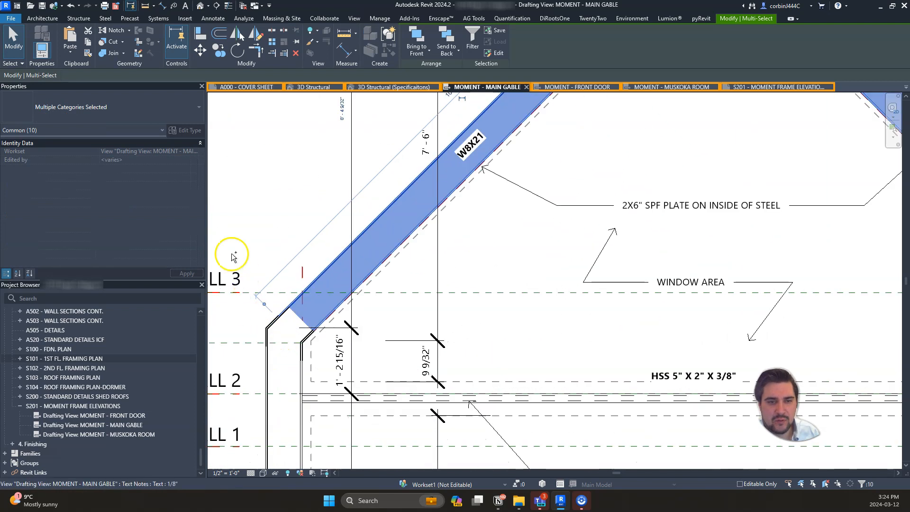
left_click_drag(230, 233, 349, 396)
scroll(218, 258, "down", 4)
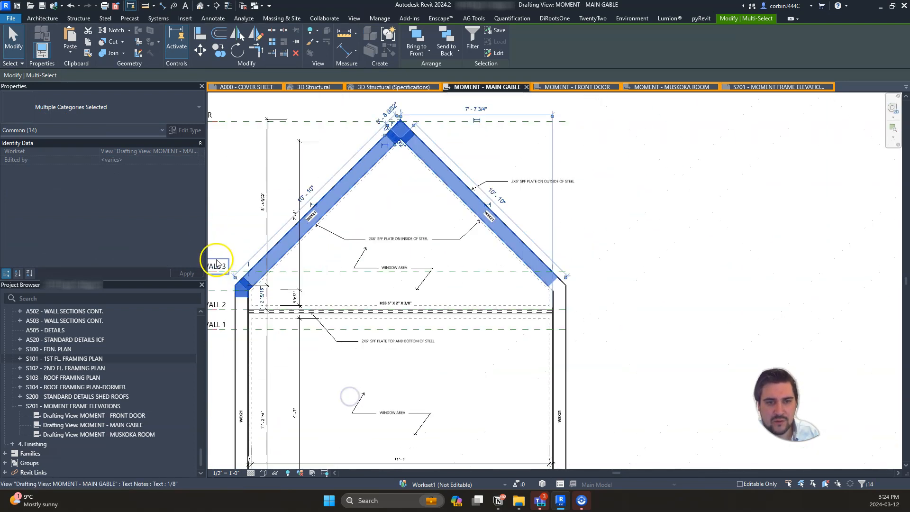
scroll(388, 258, "up", 6)
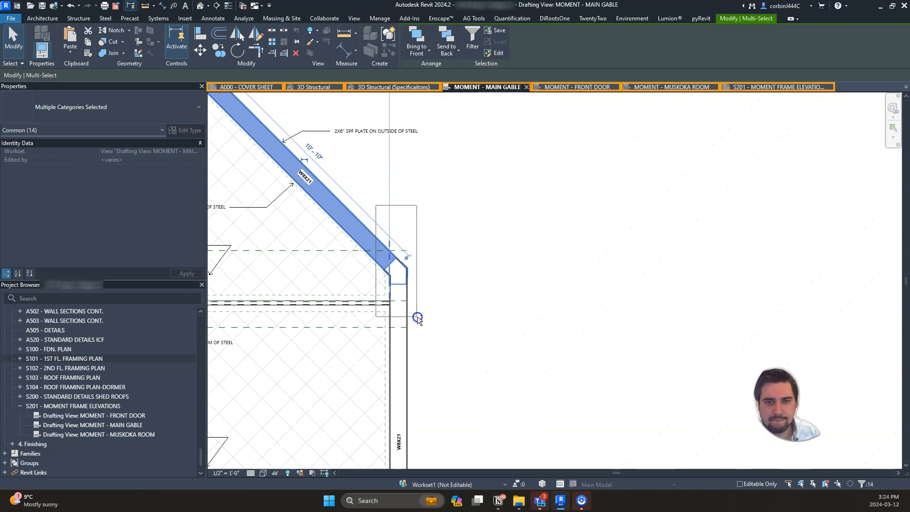
left_click_drag(431, 316, 431, 316, "ctrl")
scroll(366, 244, "up", 3)
scroll(354, 284, "up", 3)
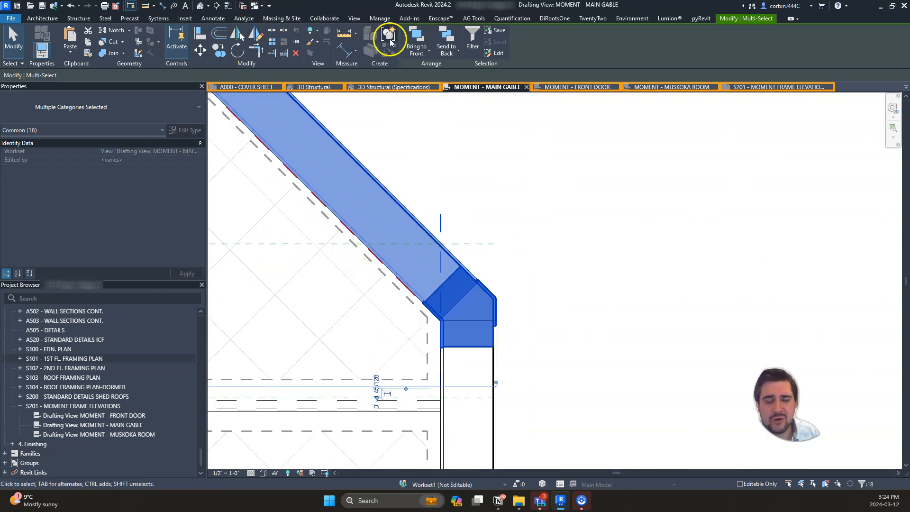
left_click(248, 155)
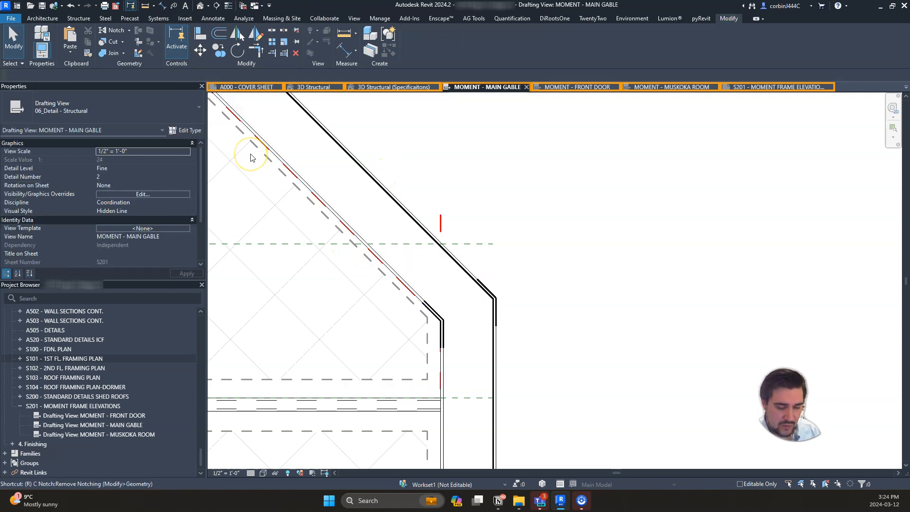
- Draw a reference plane offset 2" outward from the gable window area's right sloped edge
key("r")
key("p")
scroll(407, 299, "up", 2)
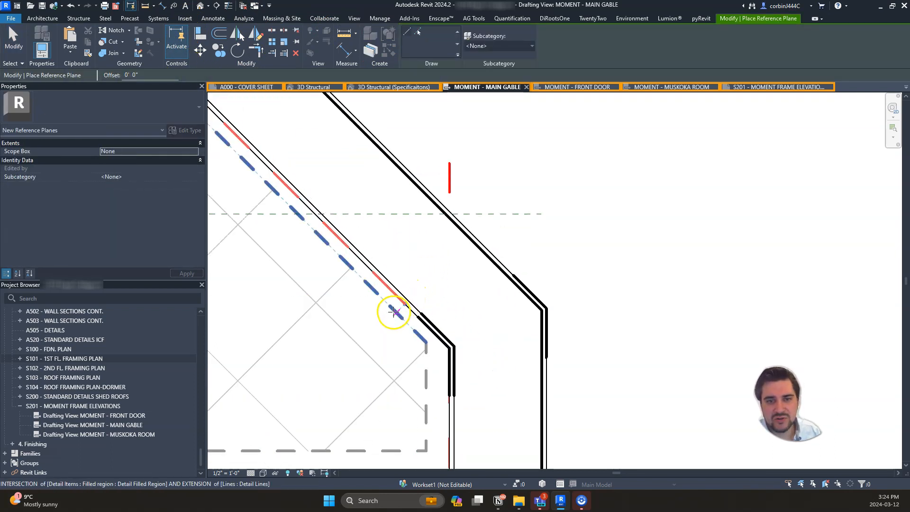
left_click(261, 152)
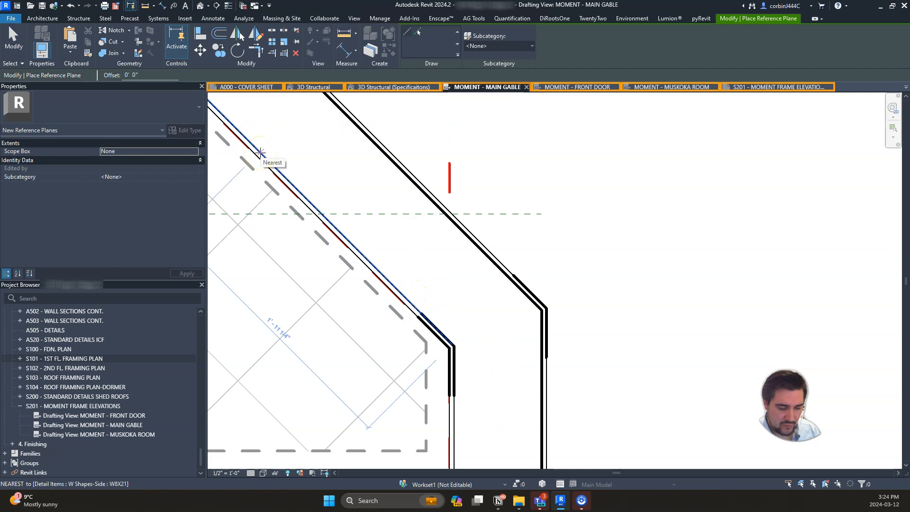
type("2\"")
left_click(280, 131)
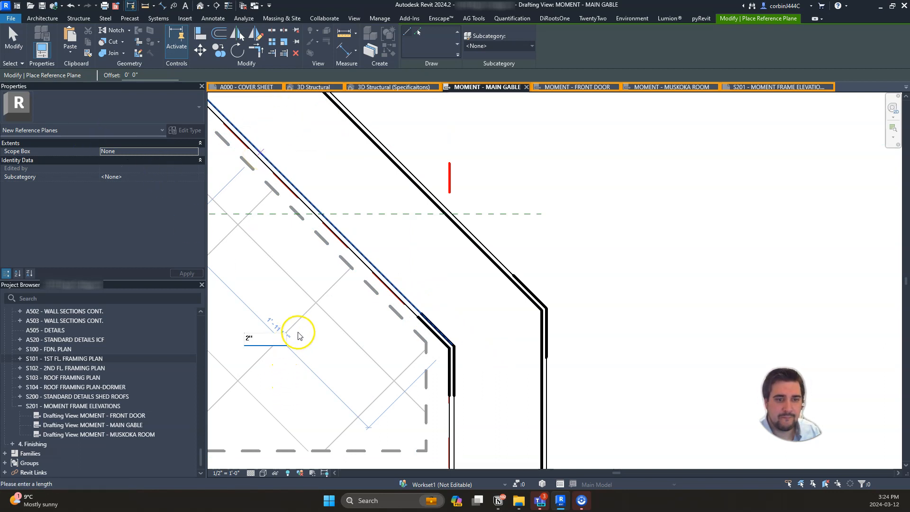
left_click(147, 75)
type("2")
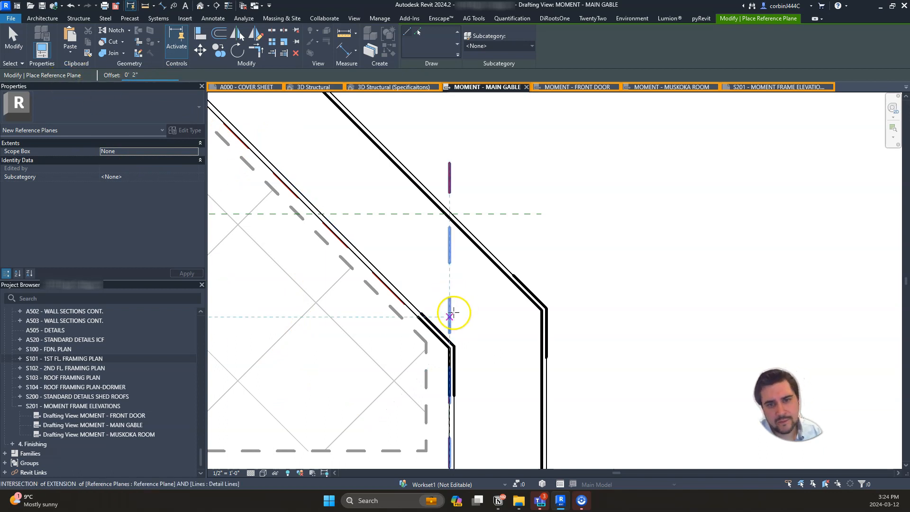
left_click(422, 337)
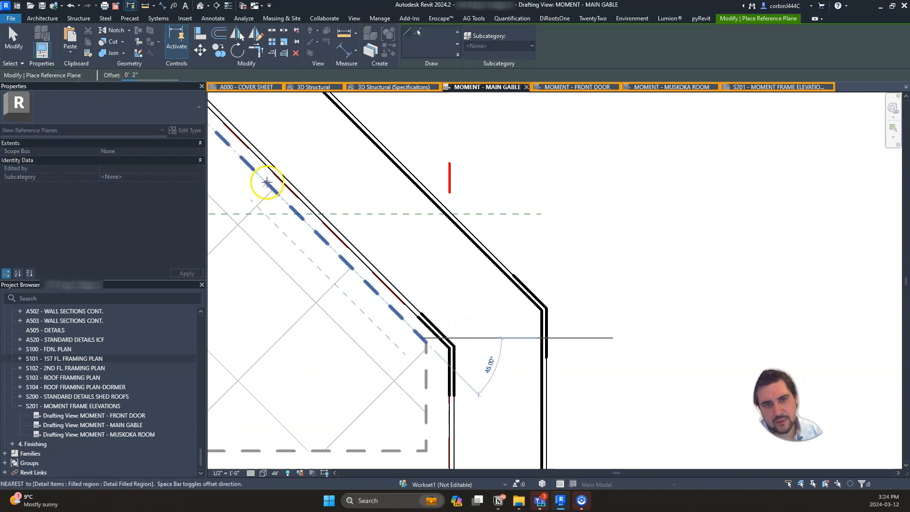
left_click(266, 182)
key("Escape")
key("Escape")
- Move the rafters with their ridge and eave corner pieces straight up to align the steel's inner edge with the offset reference plane
scroll(495, 291, "down", 5)
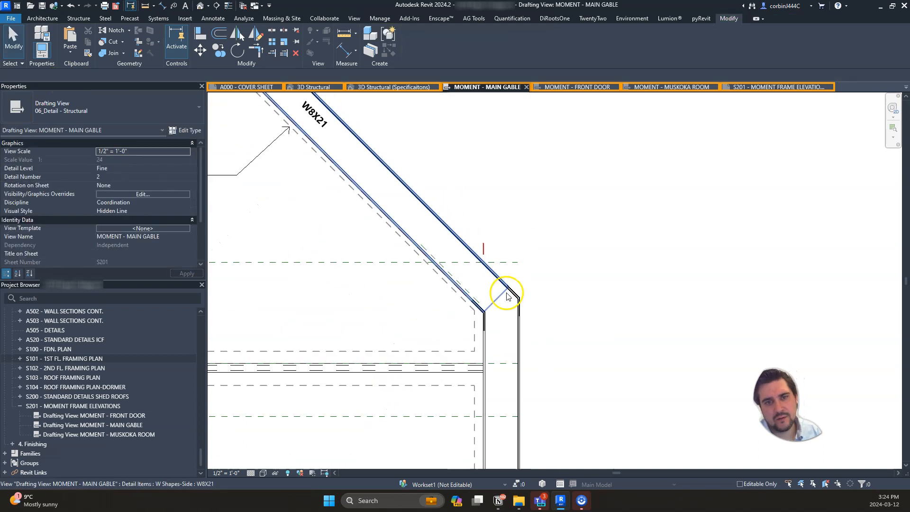
scroll(492, 290, "down", 2)
left_click_drag(365, 166, 585, 315)
scroll(585, 314, "up", 6)
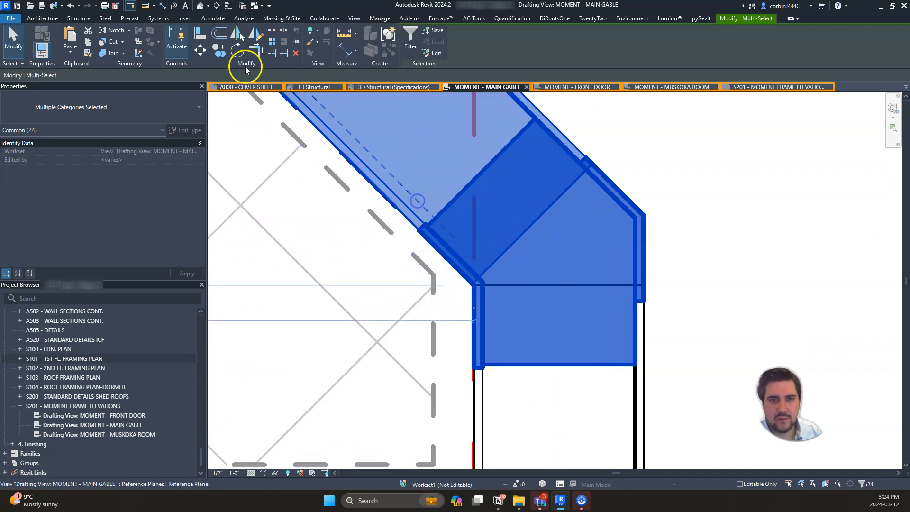
left_click(200, 50)
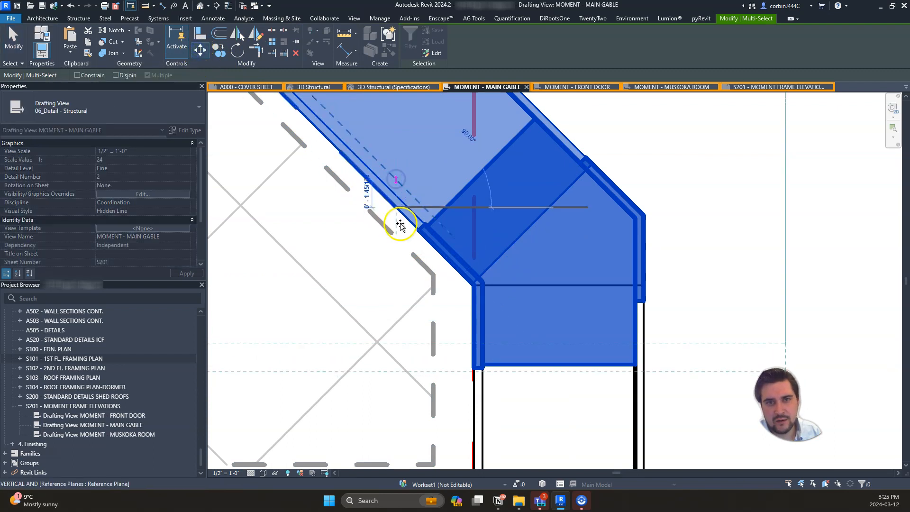
key("Escape")
key("Escape")
- Extend the upper end of the left column's outer edge line to meet the raised eave corner piece
scroll(507, 281, "down", 4)
scroll(506, 283, "down", 3)
scroll(284, 294, "up", 7)
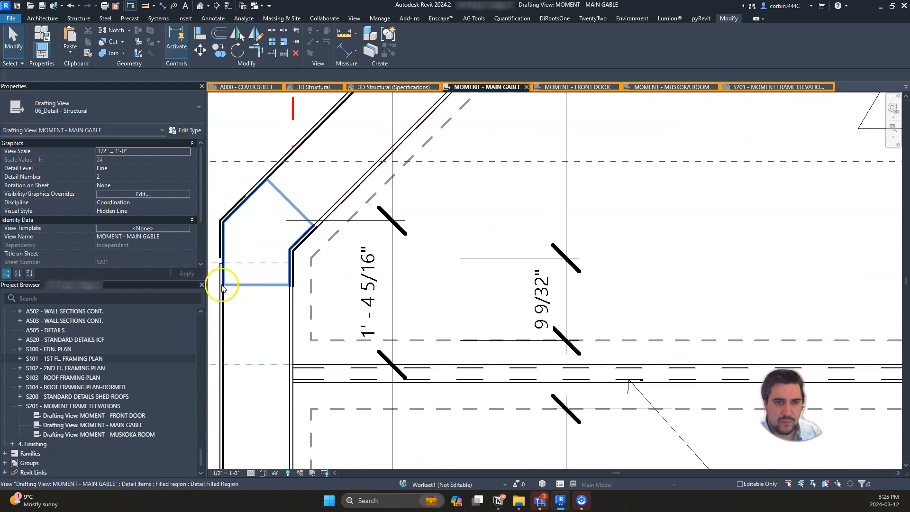
scroll(222, 287, "up", 2)
left_click(224, 282)
left_click_drag(223, 246, 223, 236)
left_click(366, 268)
scroll(385, 261, "down", 6)
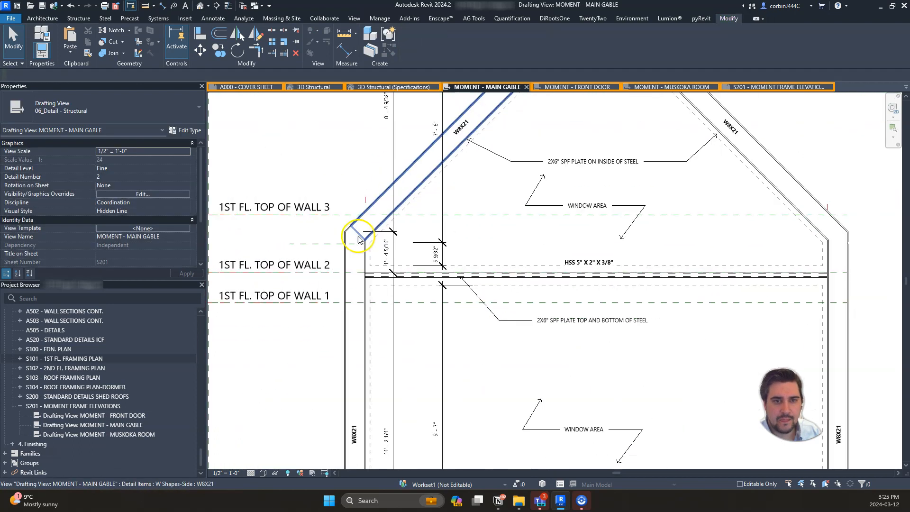
- Examine the updated frame elevation from the gable members down to the dimension strings at the basement floor
scroll(403, 308, "down", 3)
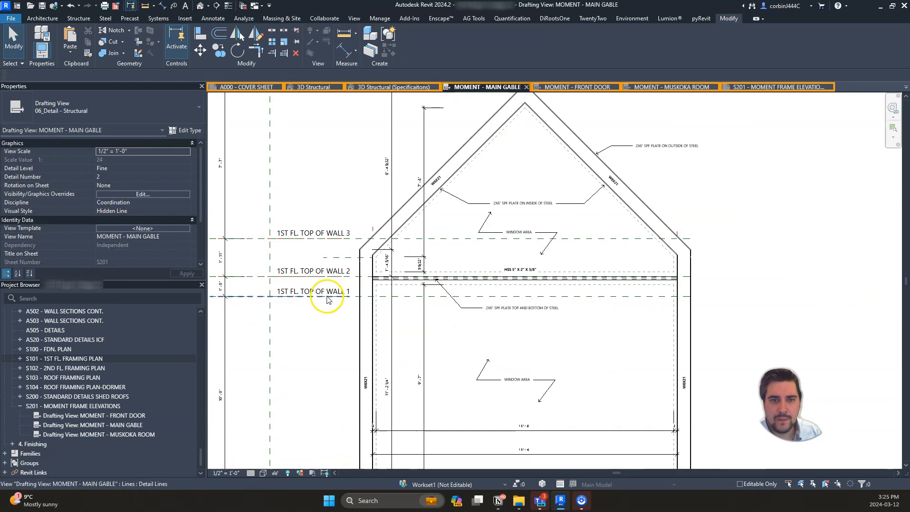
scroll(506, 189, "up", 3)
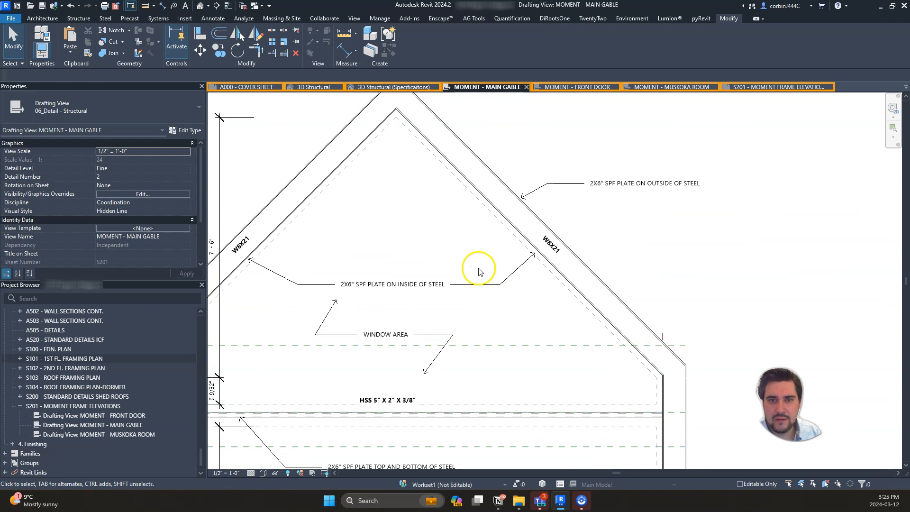
scroll(605, 329, "down", 2)
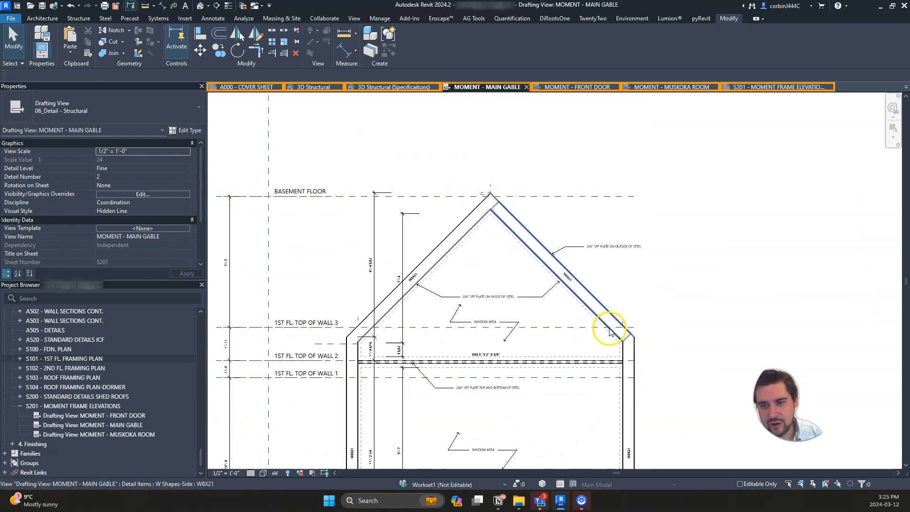
scroll(498, 287, "down", 4)
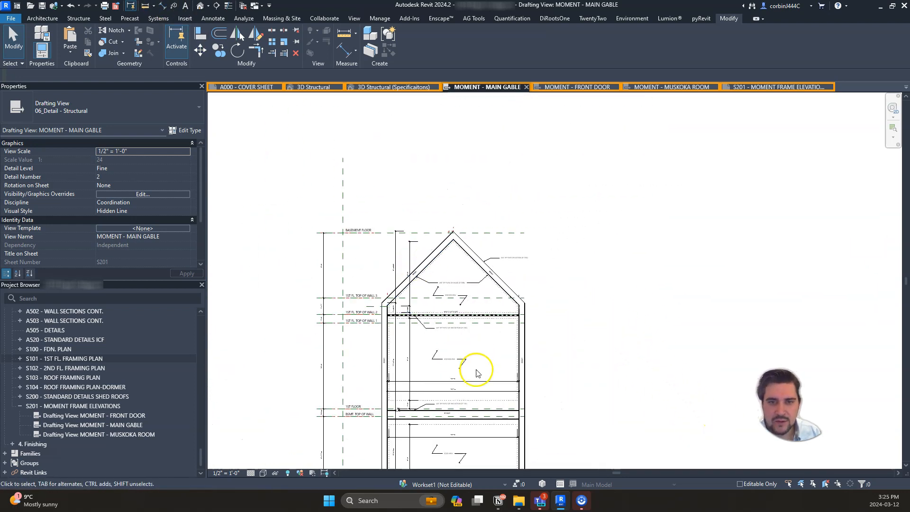
scroll(467, 380, "up", 2)
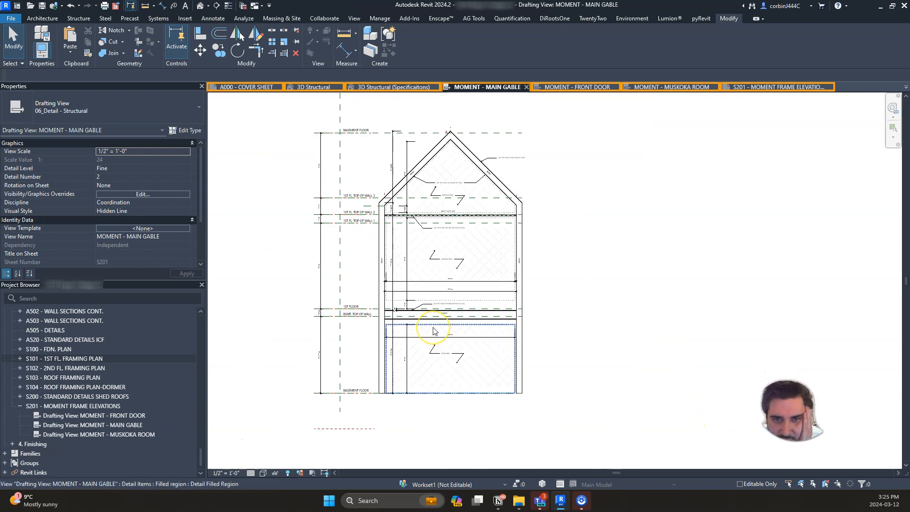
scroll(433, 331, "up", 2)
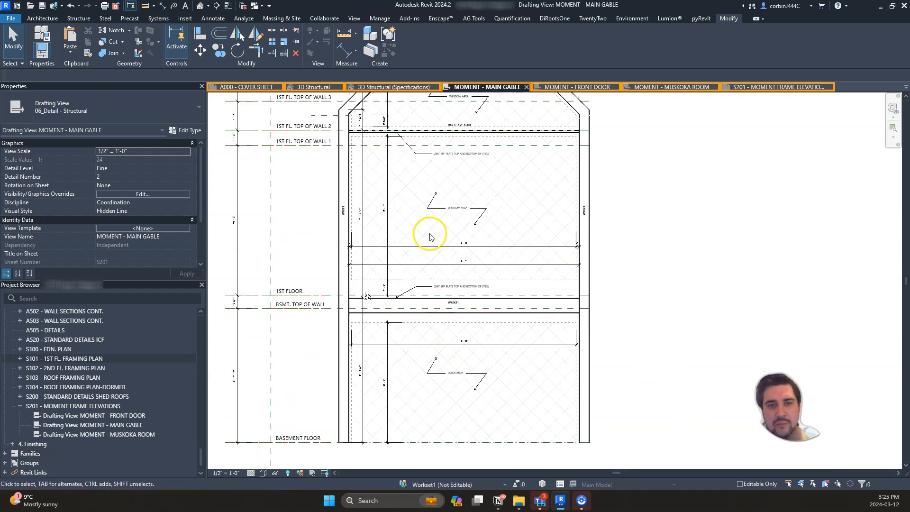
scroll(366, 451, "up", 2)
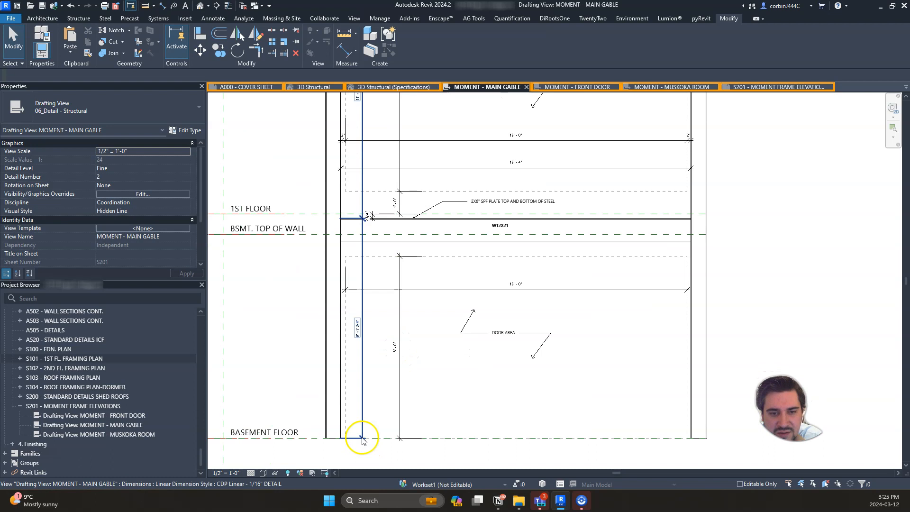
scroll(376, 371, "down", 3)
scroll(430, 420, "up", 2)
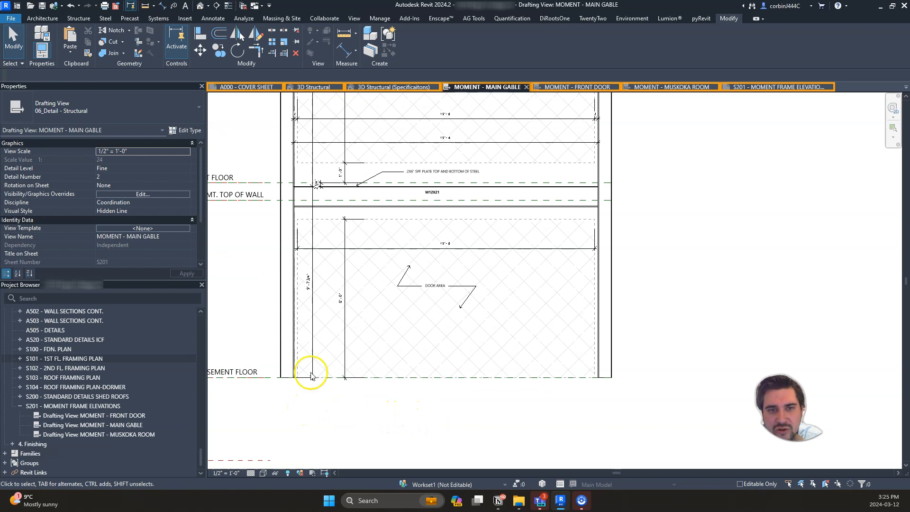
- Move the 2 1/4" dimension at the 1st Floor line farther from the column-side vertical dimension string so its text sits clear
scroll(310, 192, "up", 6)
left_click(360, 198)
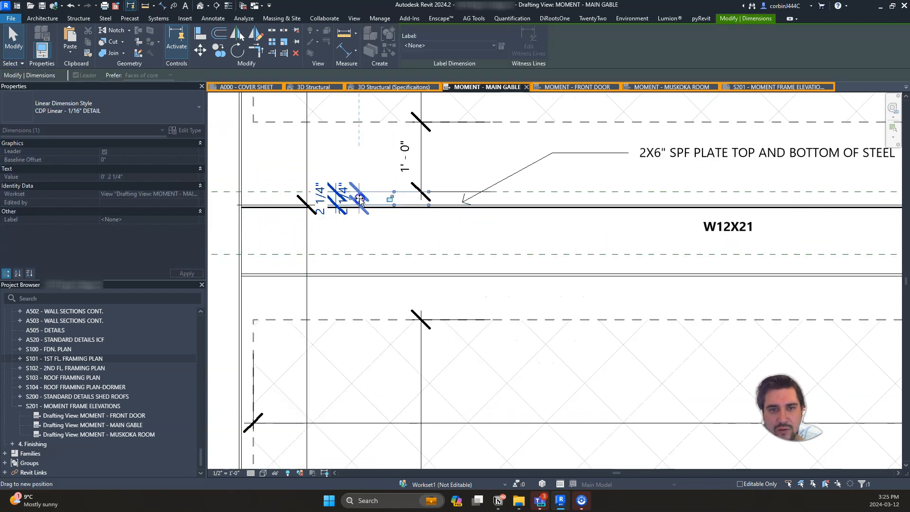
left_click_drag(360, 200, 360, 199)
scroll(350, 268, "down", 5)
scroll(328, 212, "up", 3)
left_click(331, 223)
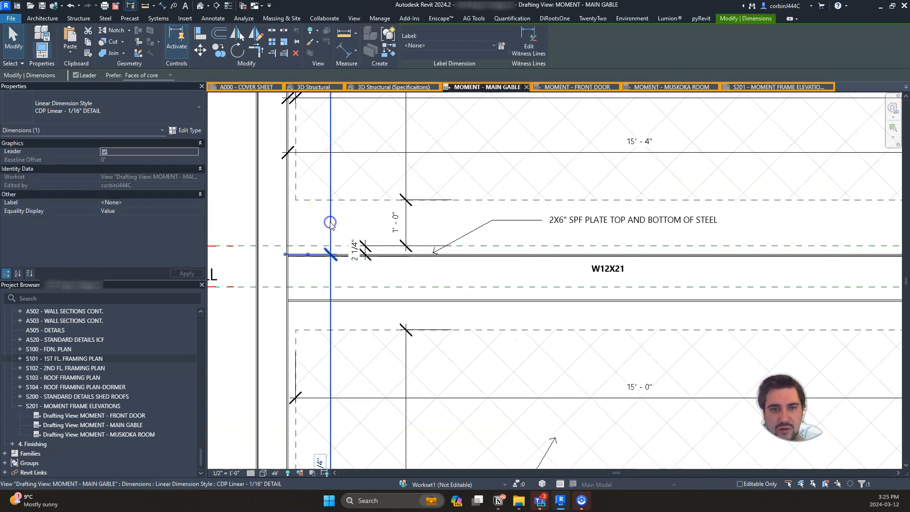
scroll(330, 285, "down", 5)
scroll(339, 269, "up", 2)
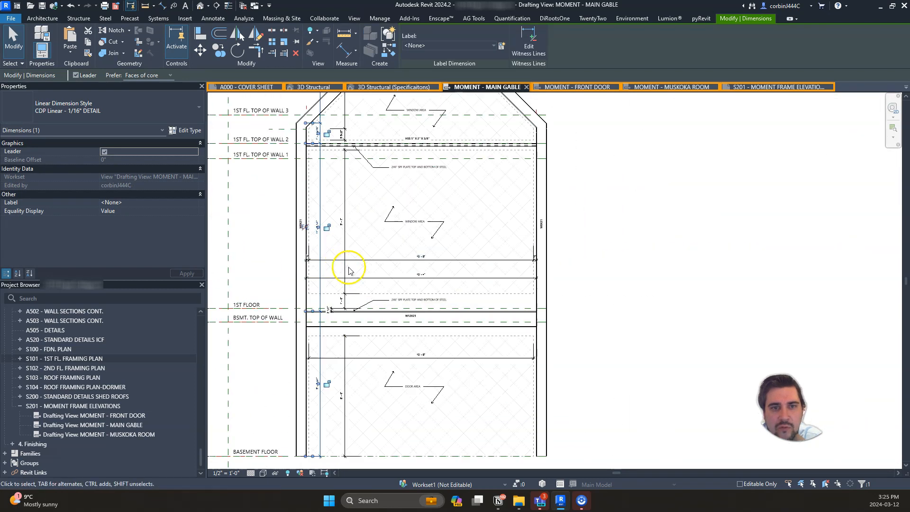
left_click(636, 274)
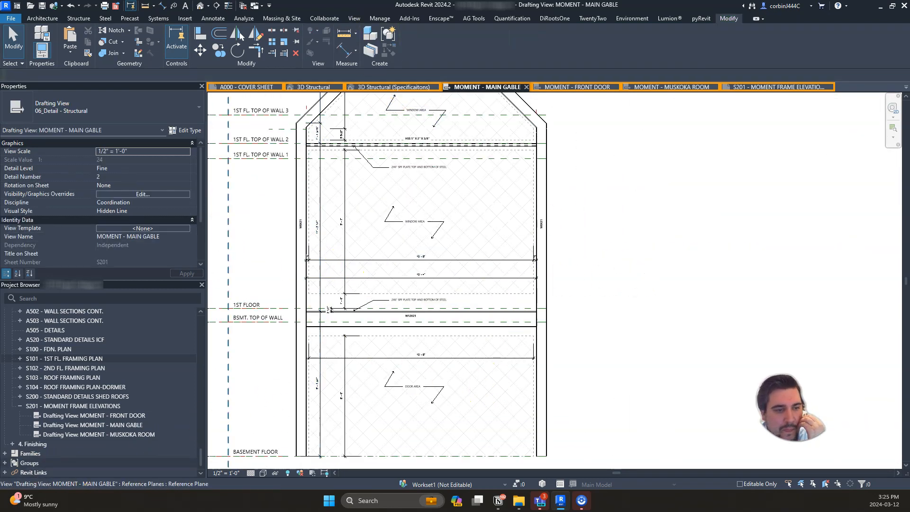